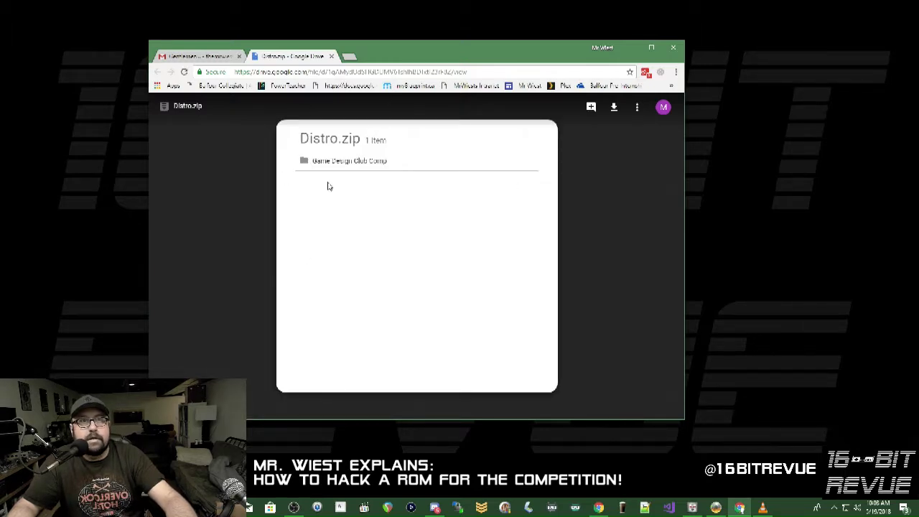
- Check the contents of the Game Design Club Comp folder in Distro.zip and download the archive
left_click(338, 161)
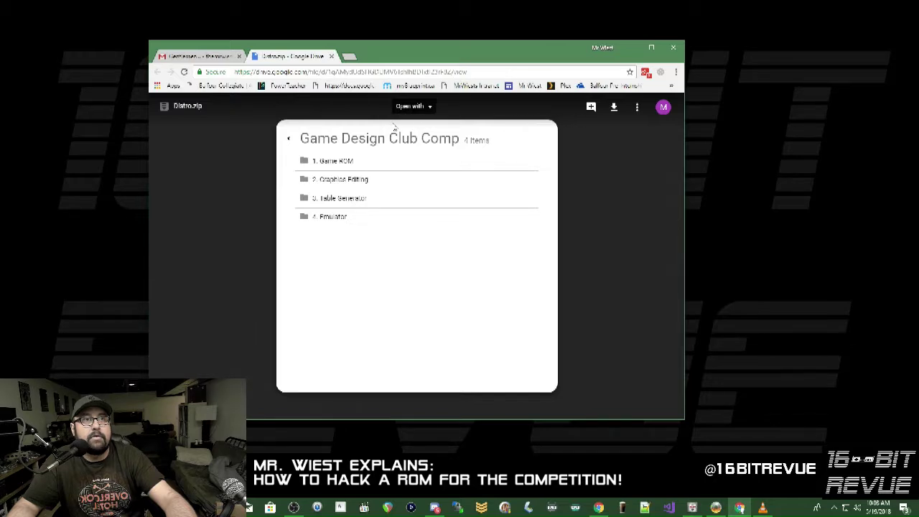
left_click(288, 139)
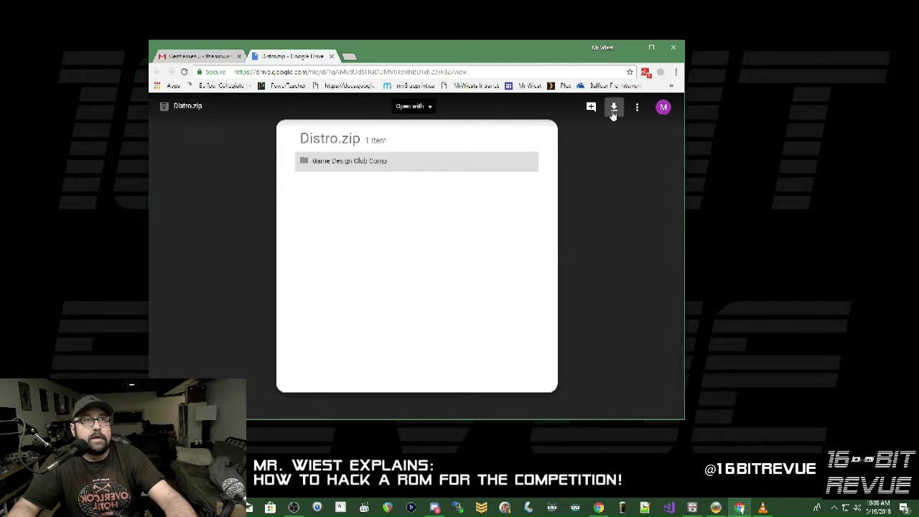
left_click(614, 108)
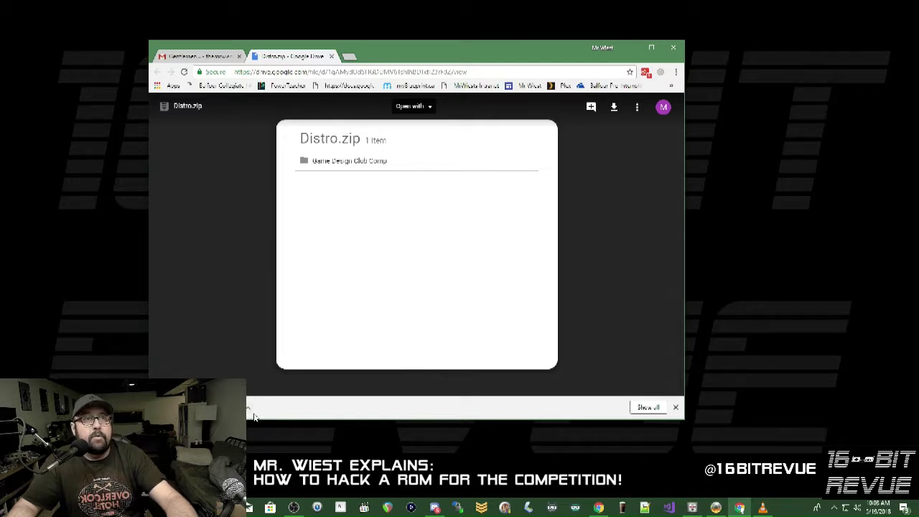
- Create a new folder on the desktop named "Hacking Stuff"
right_click(87, 100)
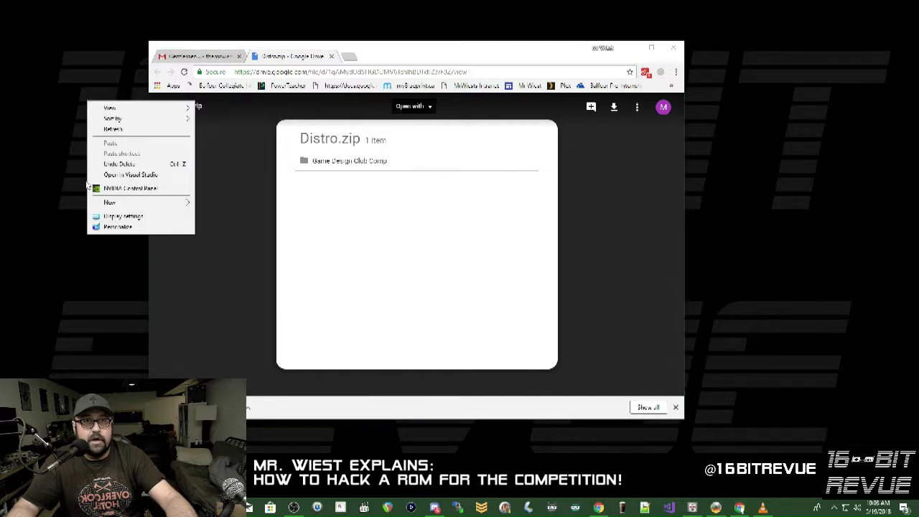
mouse_move(122, 209)
left_click(217, 202)
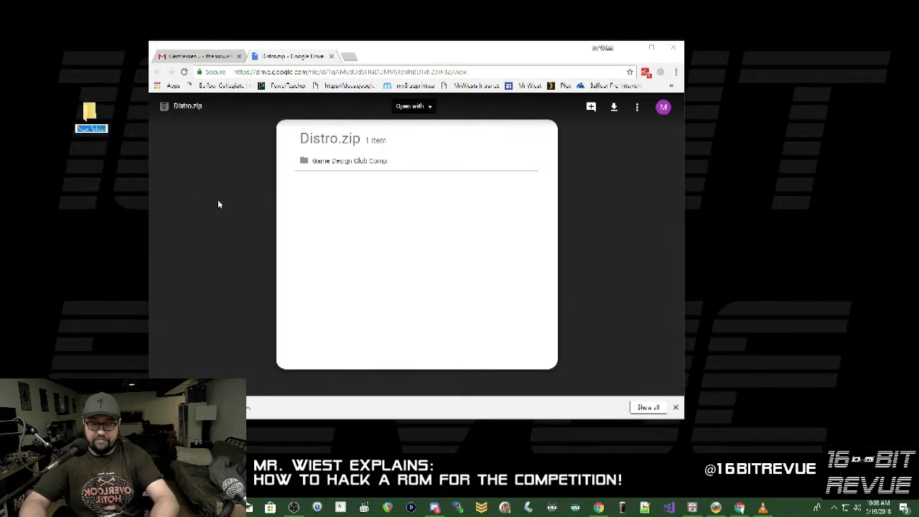
type("Hacking Stuff")
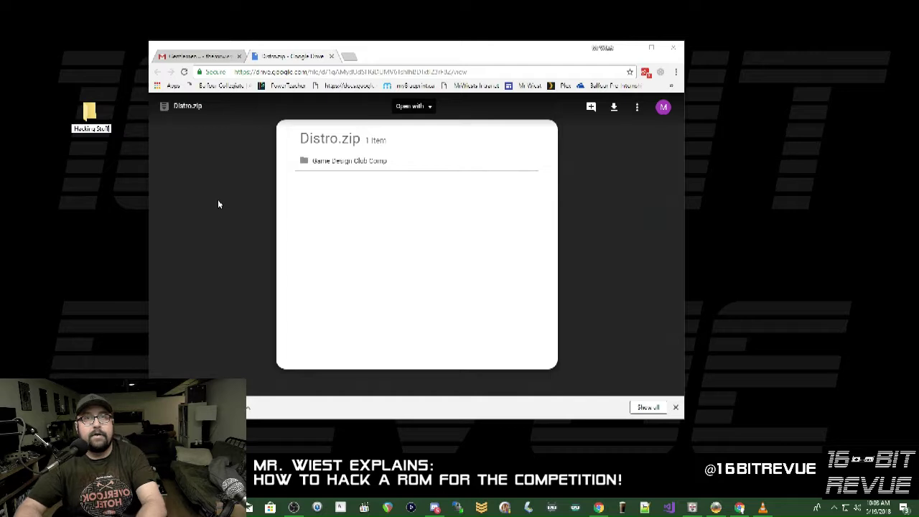
key("Return")
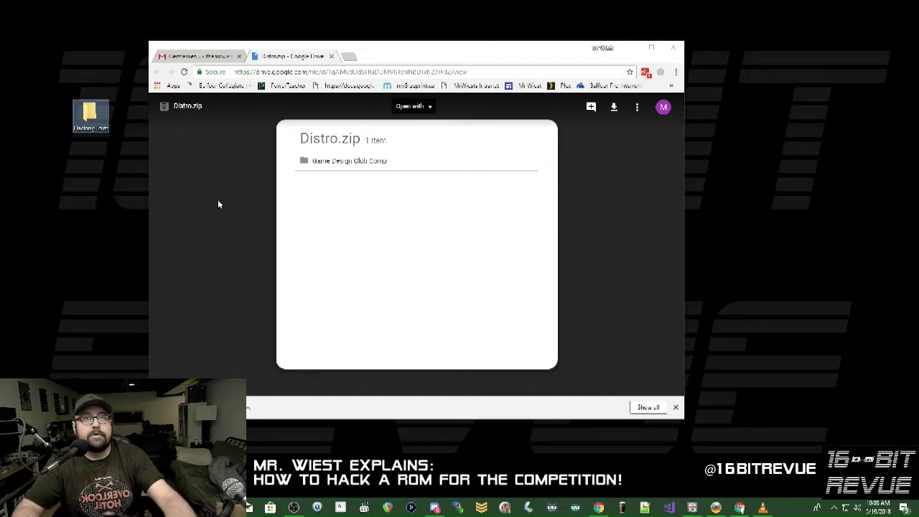
- Open the downloaded Distro.zip in WinRAR, dismiss the licence notice, and minimize the browser so the archive and desktop folder are accessible
left_click(249, 416)
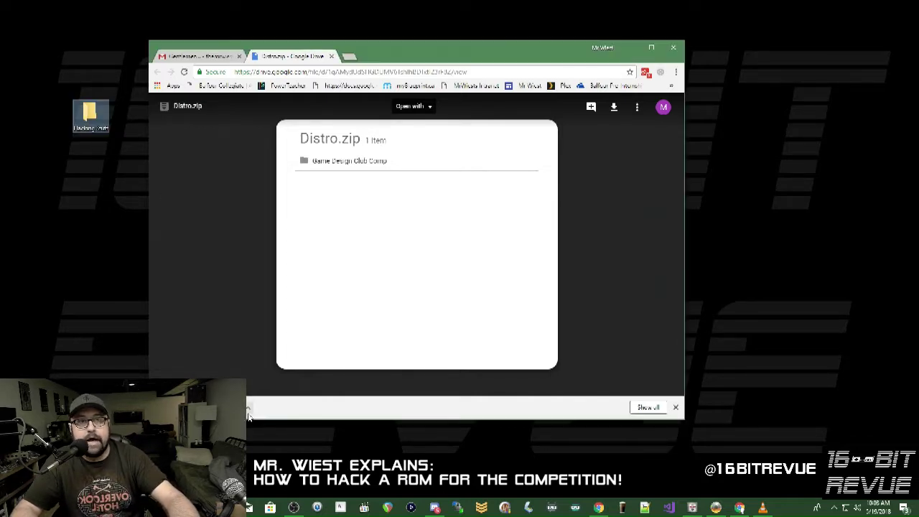
left_click(248, 416)
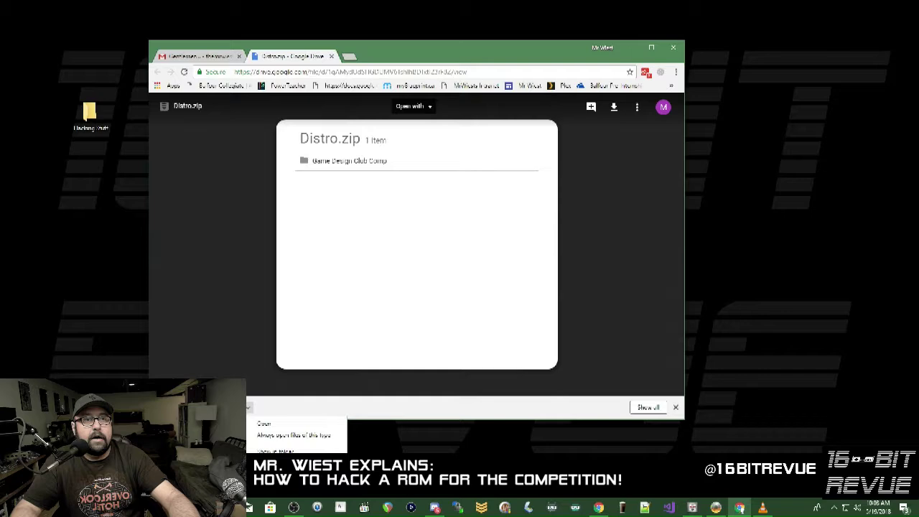
left_click(291, 452)
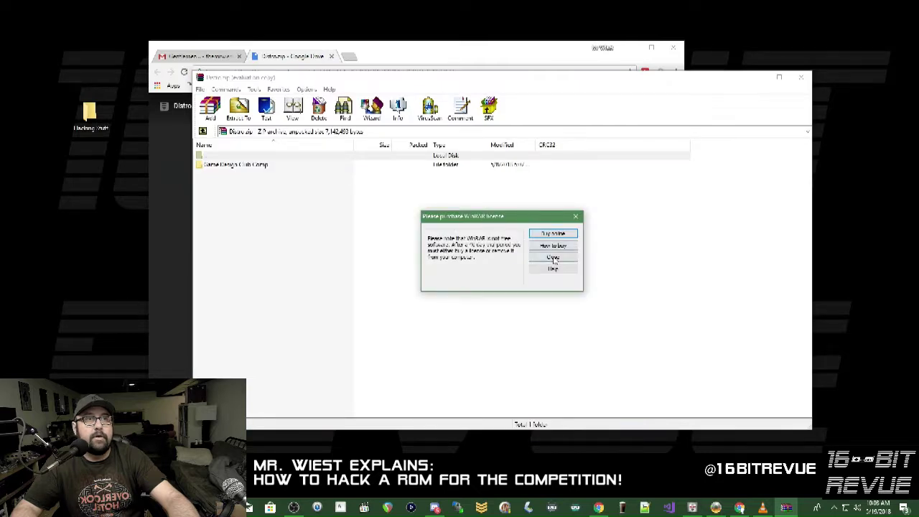
left_click(554, 260)
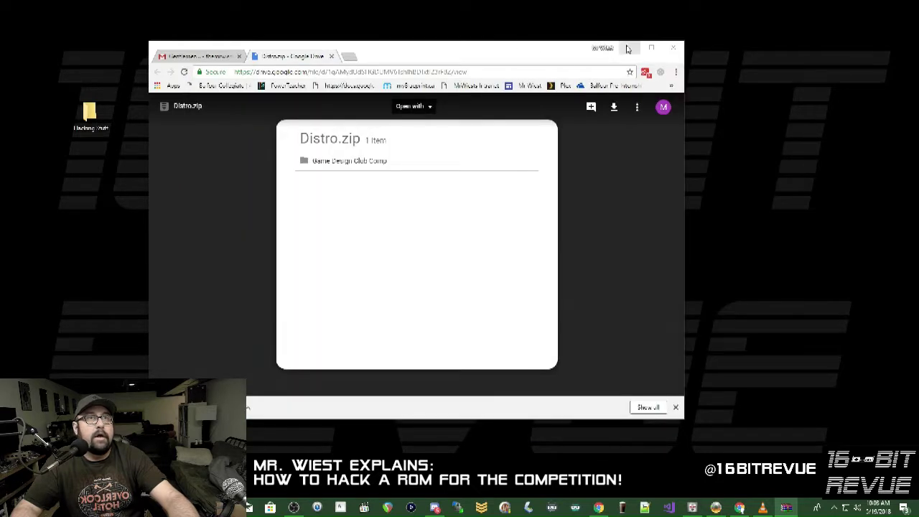
left_click(602, 49)
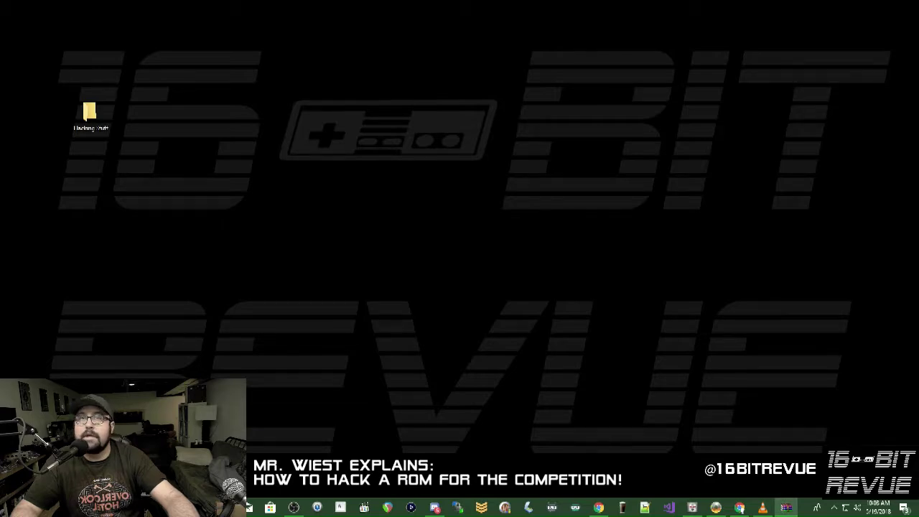
left_click(786, 508)
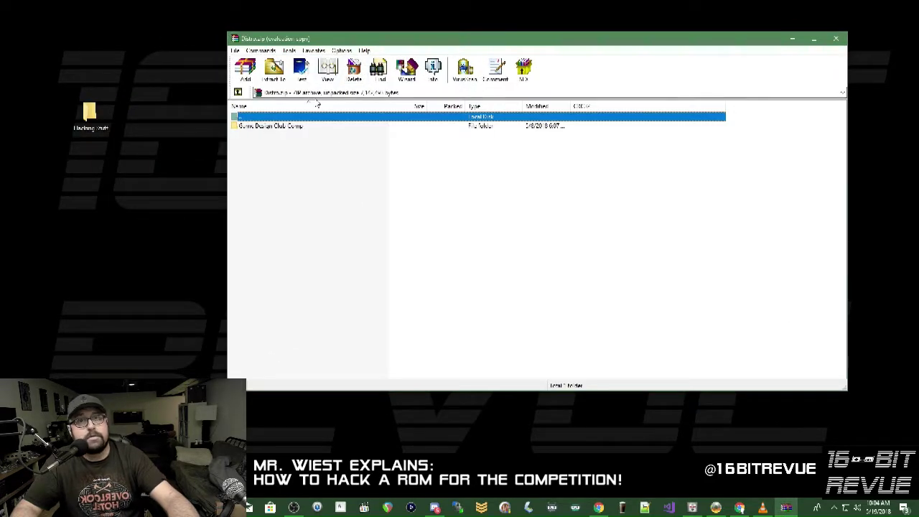
- Extract the Game Design Club Comp folder from the archive into the Hacking Stuff desktop folder and close the archive
left_click(266, 127)
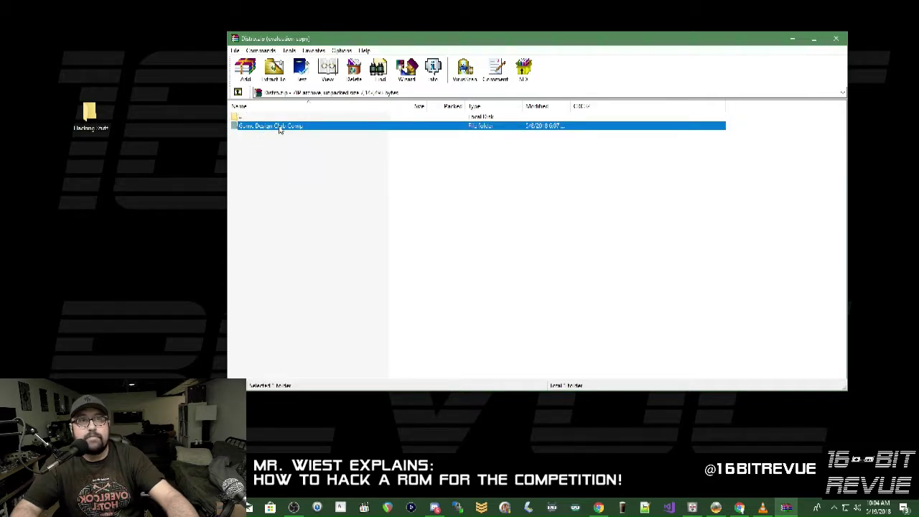
left_click_drag(280, 129, 99, 130)
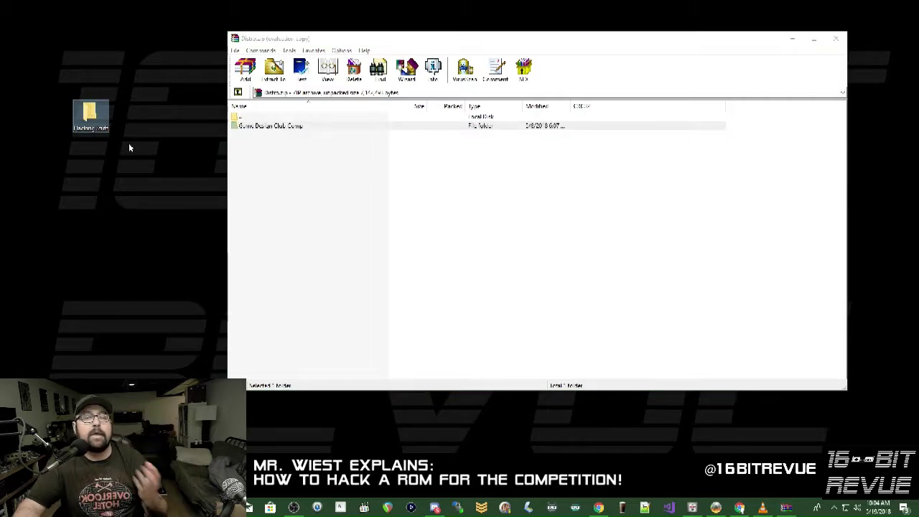
left_click(836, 38)
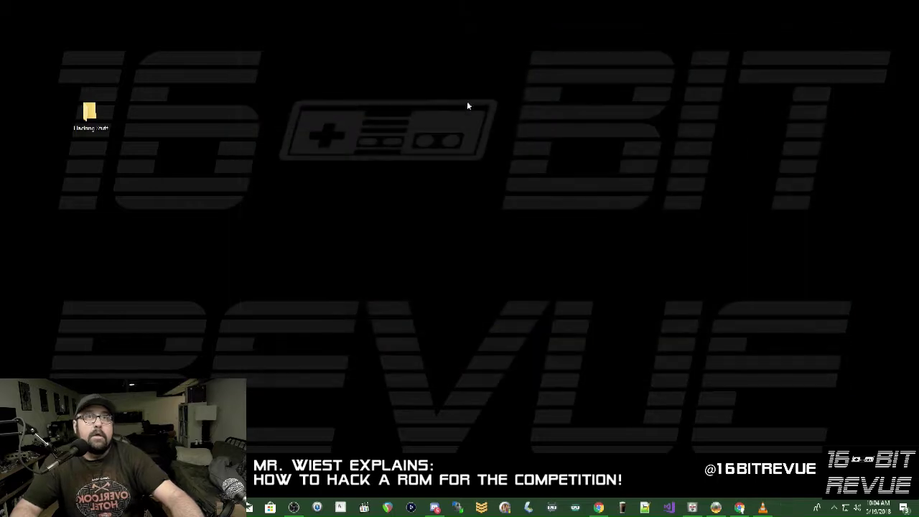
- Launch the fceux application from the 4. Emulator folder of Game Design Club Comp inside the Hacking Stuff desktop folder
double_click(89, 115)
left_click_drag(246, 108, 486, 85)
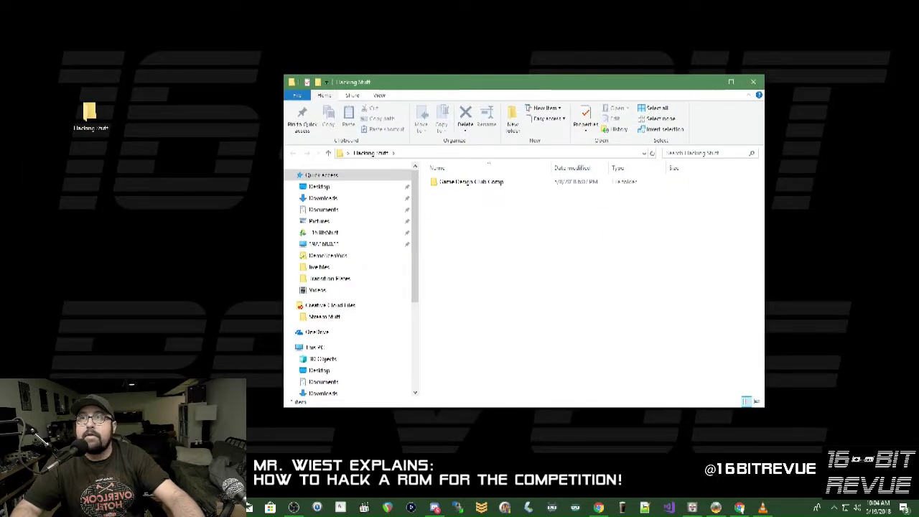
double_click(486, 181)
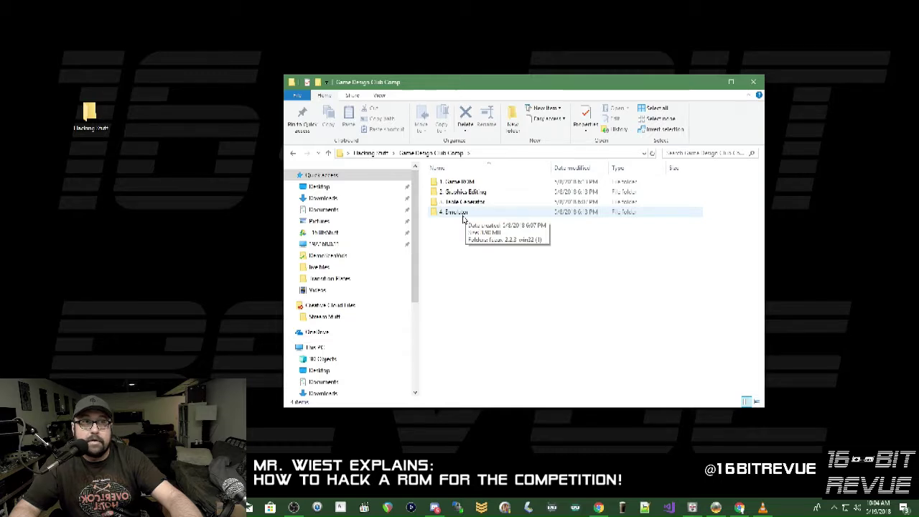
double_click(463, 218)
double_click(463, 182)
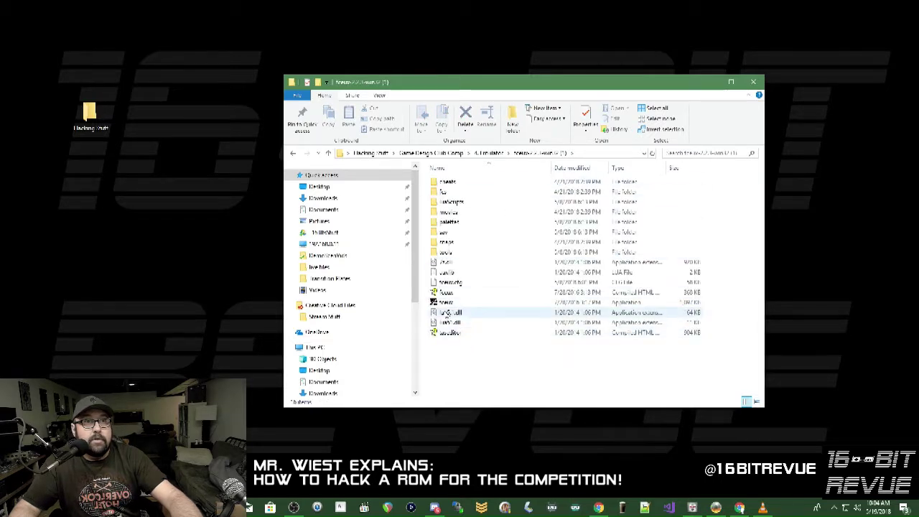
double_click(462, 303)
left_click_drag(342, 70, 489, 81)
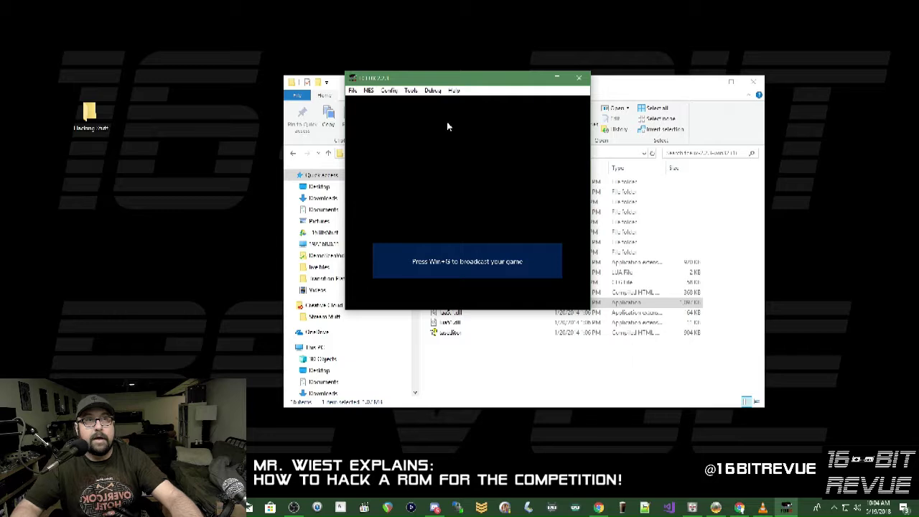
left_click_drag(442, 81, 491, 108)
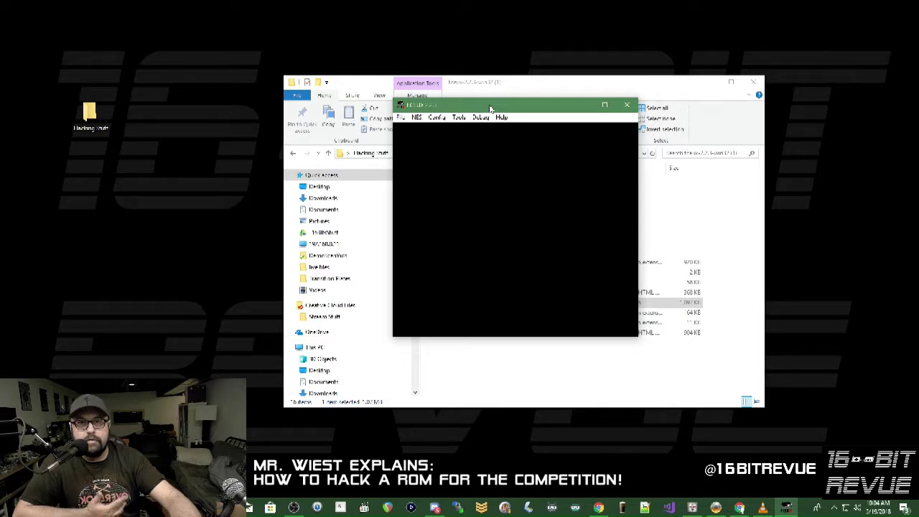
- Open the gamepad button configuration for Port 1 in the emulator's input settings
left_click(438, 118)
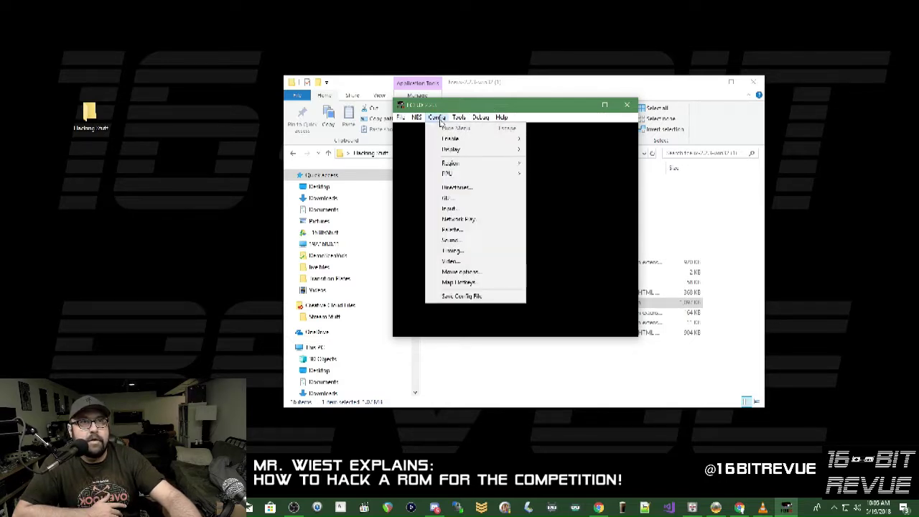
left_click(474, 209)
left_click_drag(404, 186, 472, 146)
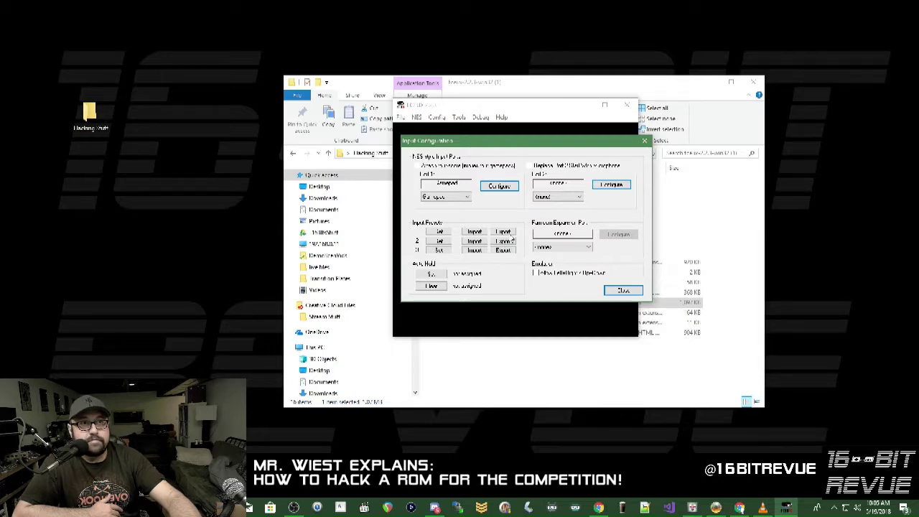
left_click(497, 186)
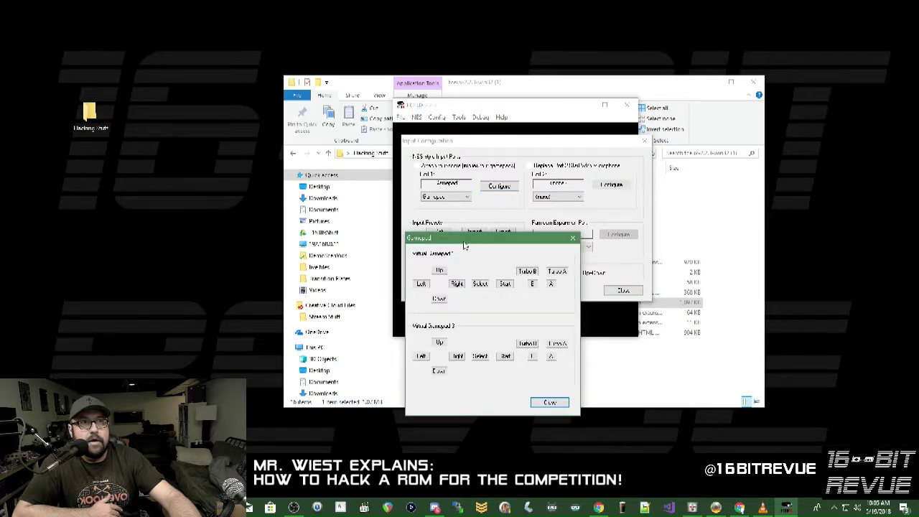
left_click_drag(464, 246, 525, 159)
- Map Virtual Gamepad 1's directions: W for Up, A for Left, D for Right and the Down arrow for Down
left_click(500, 184)
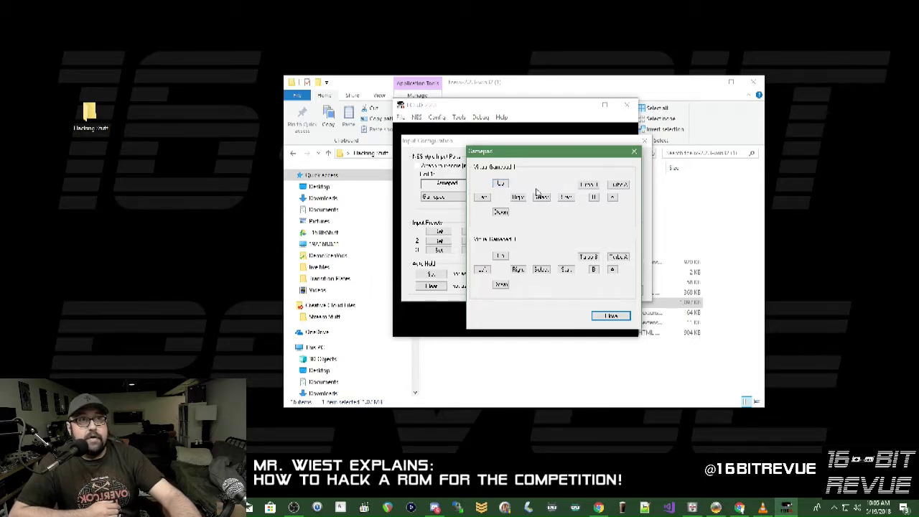
left_click(501, 184)
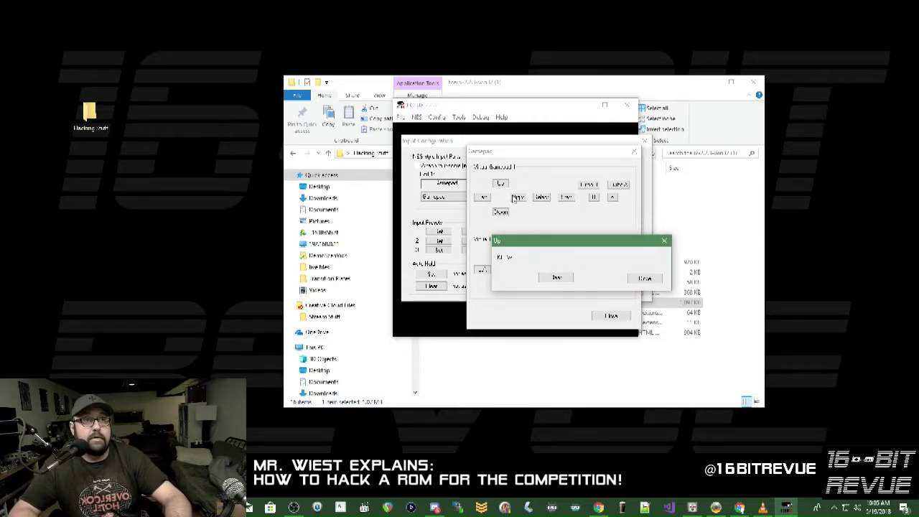
key("w")
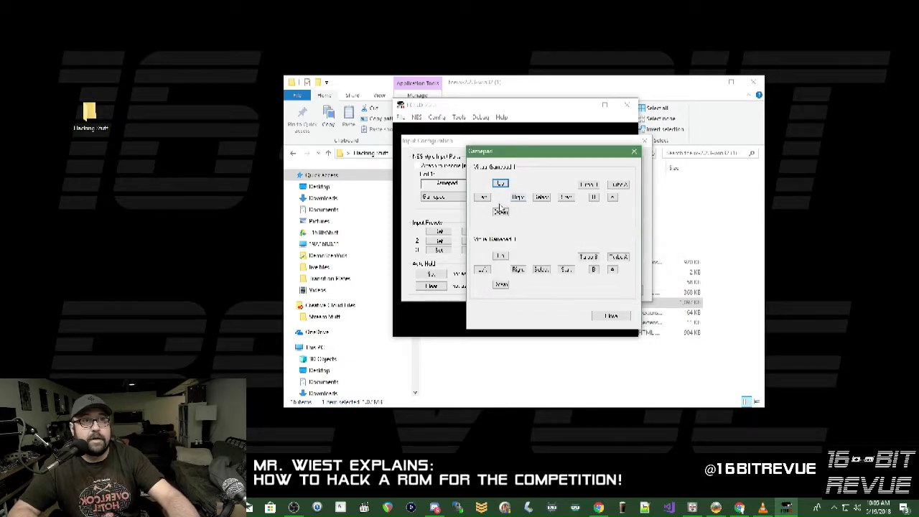
left_click(481, 197)
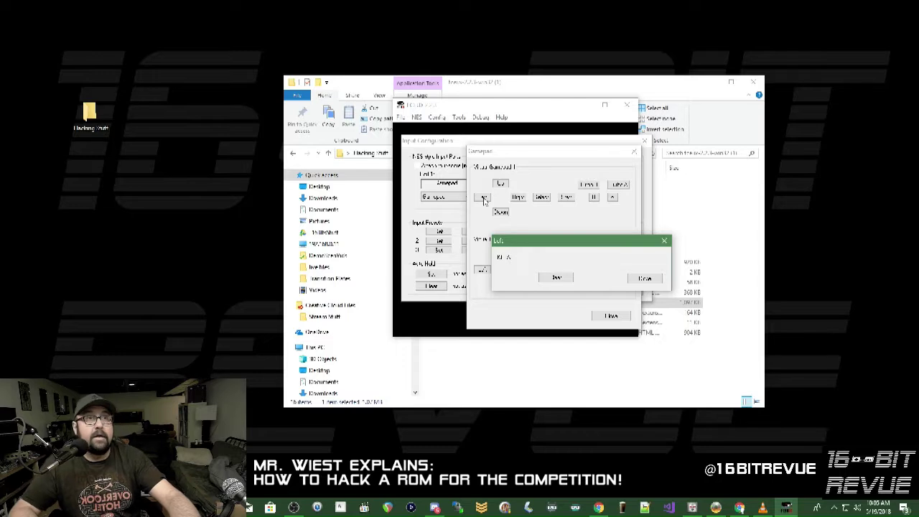
left_click(518, 199)
key("d")
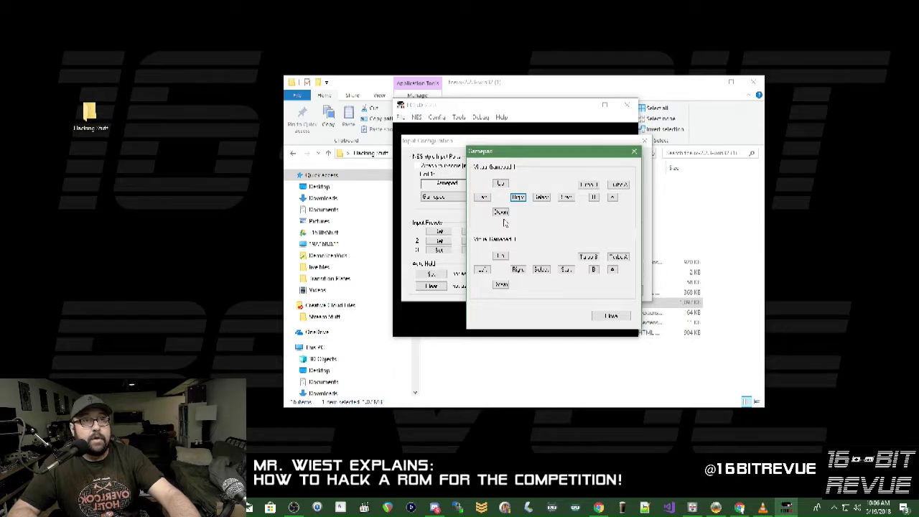
left_click(503, 216)
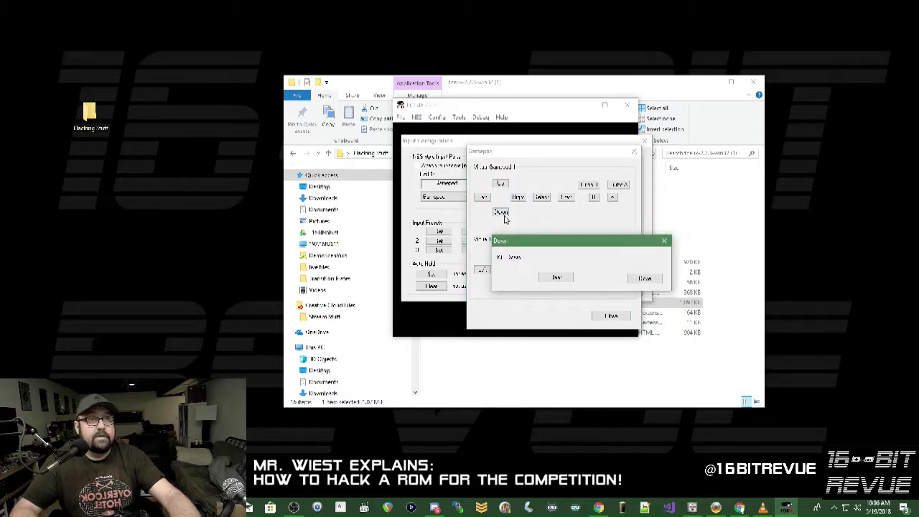
key("Down")
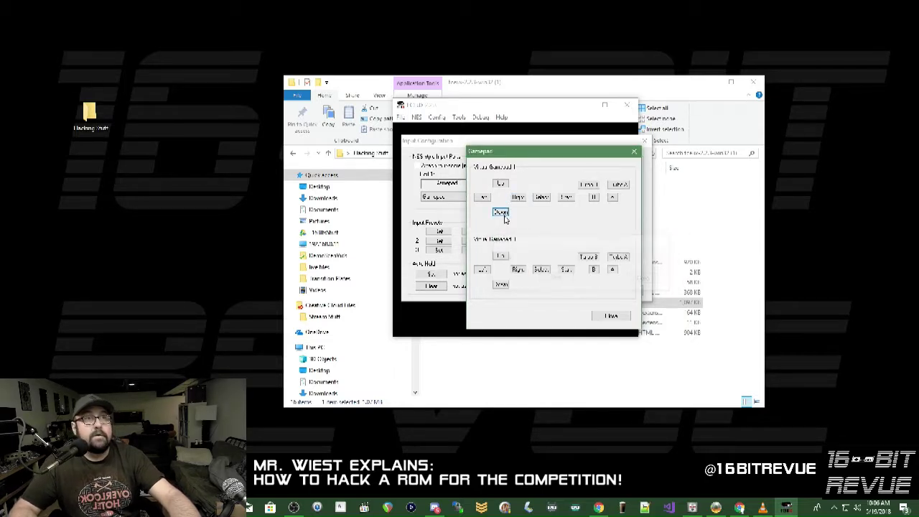
- Map Virtual Gamepad 1's Select to S, Start to Enter and B to A
left_click(541, 198)
key("s")
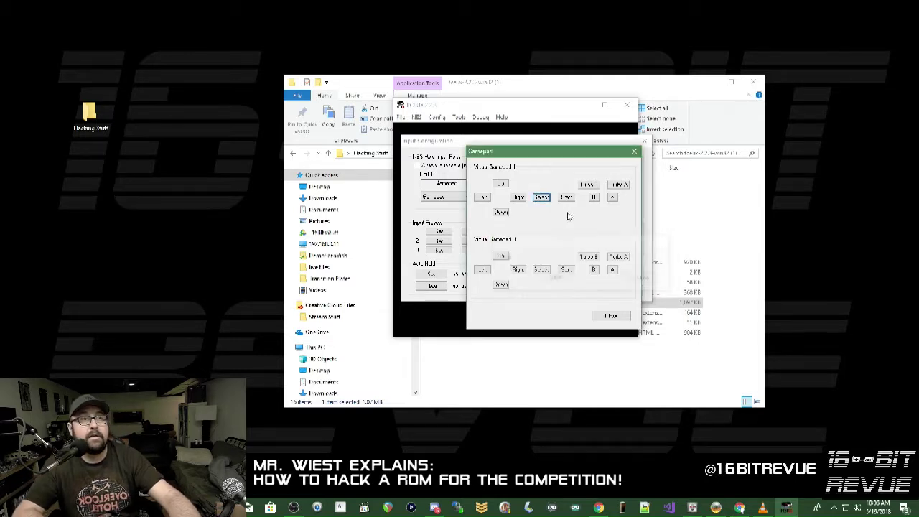
left_click(566, 199)
key("Return")
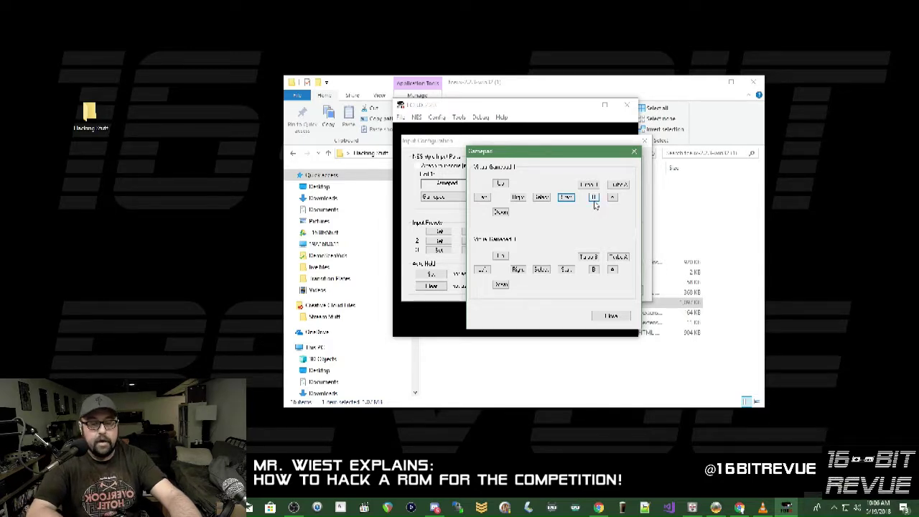
left_click(594, 198)
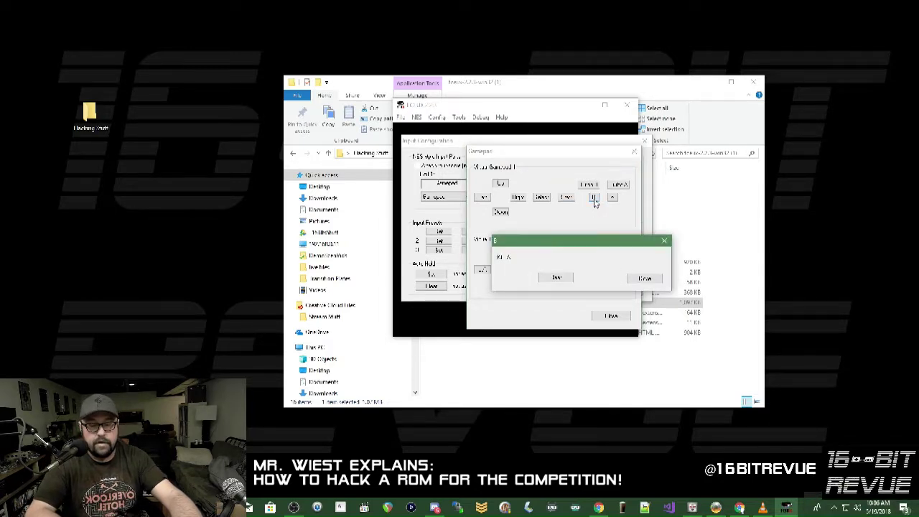
key("Return")
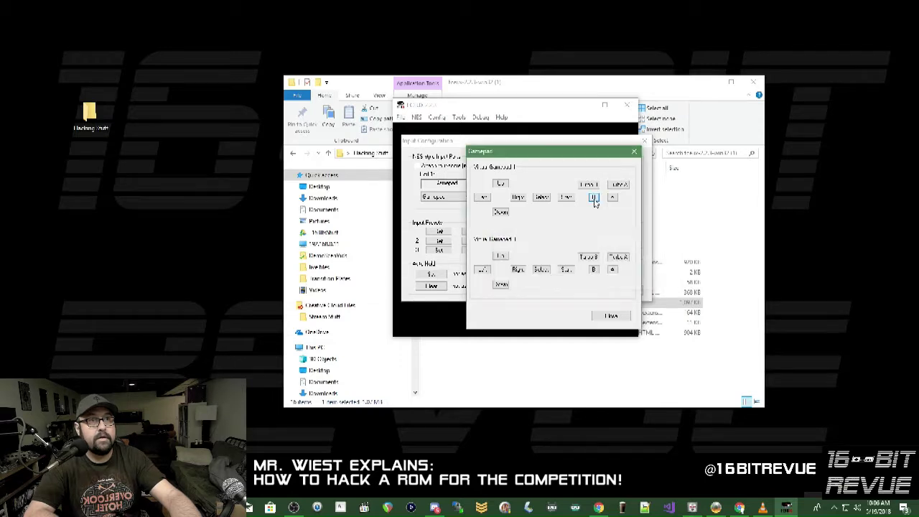
- Assign a key to Virtual Gamepad 1's A button and close the gamepad and input configuration windows
left_click(612, 198)
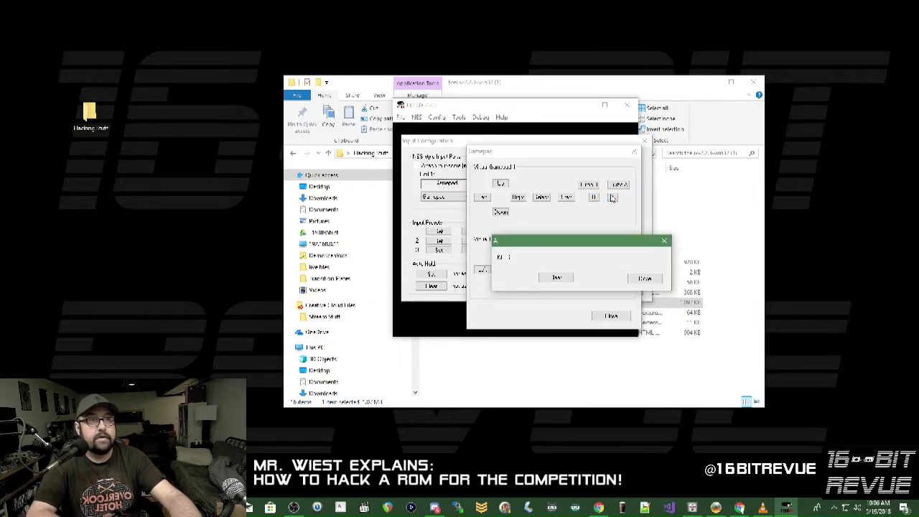
key("Return")
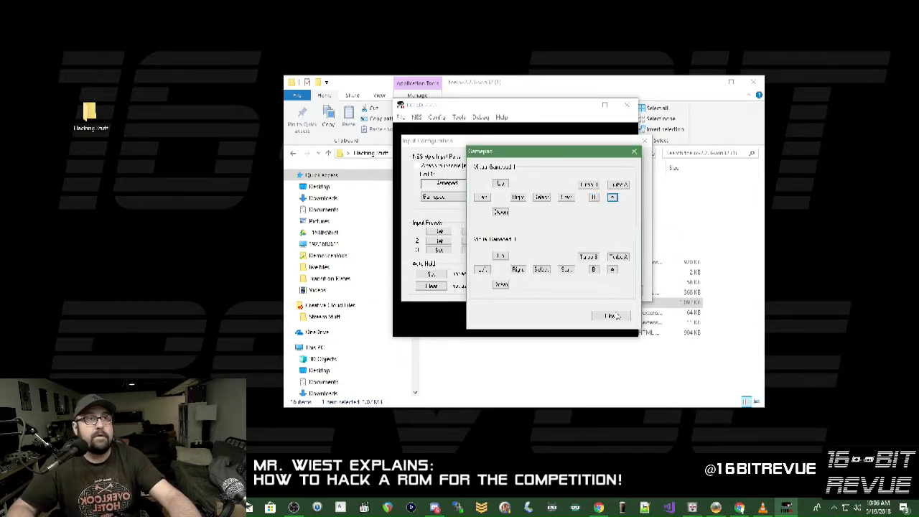
left_click(614, 316)
left_click(610, 289)
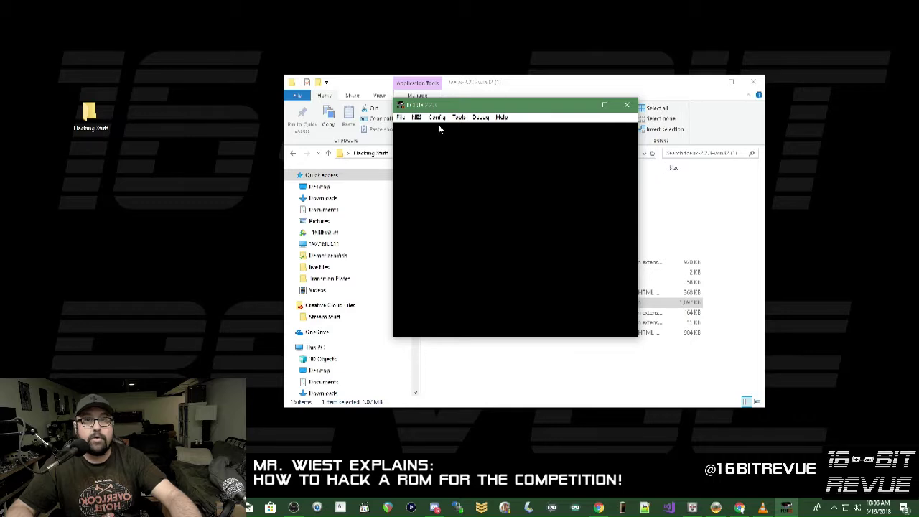
- Browse for a ROM to open in Hacking Stuff on the desktop, inside Game Design Club Comp's 1. Game ROM folder
left_click(401, 117)
left_click(417, 128)
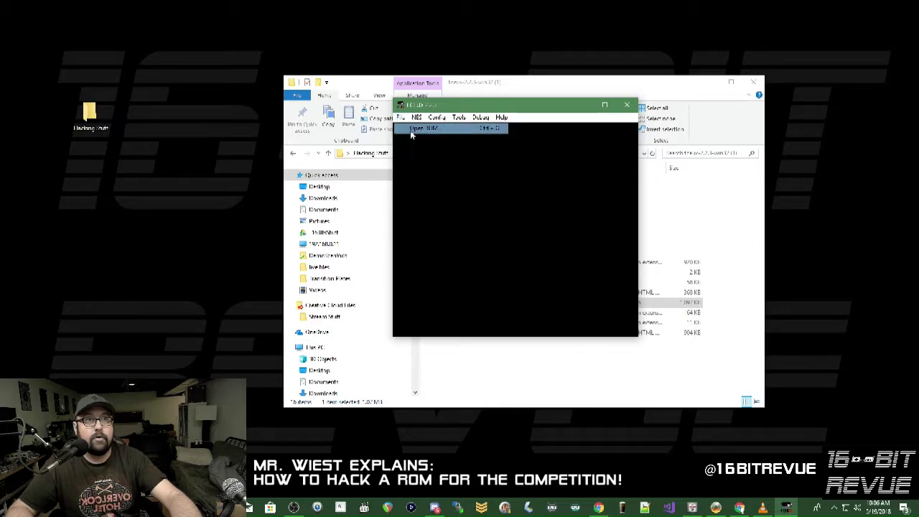
left_click(506, 145)
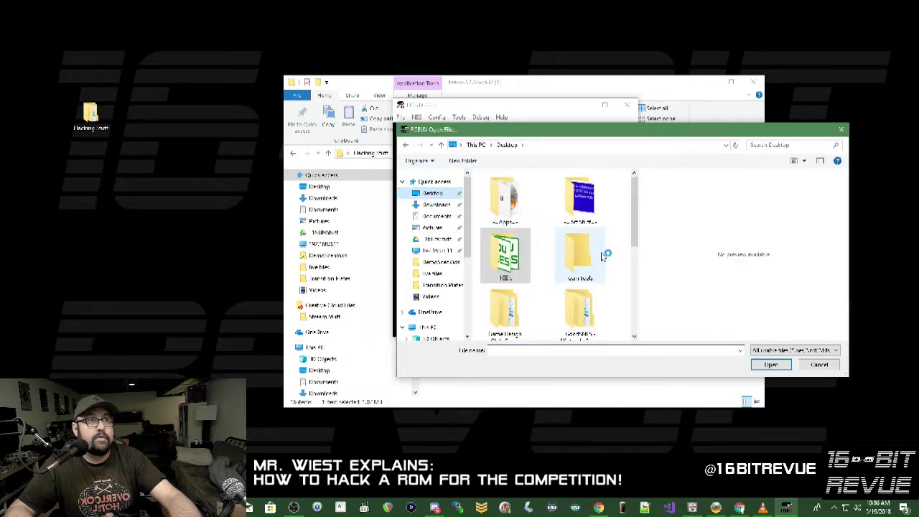
scroll(558, 252, "down", 1)
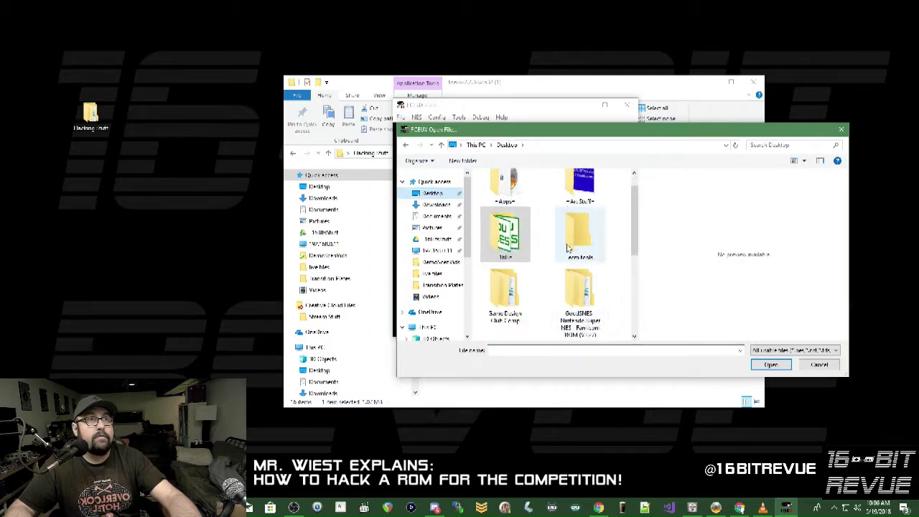
scroll(517, 237, "down", 2)
double_click(505, 235)
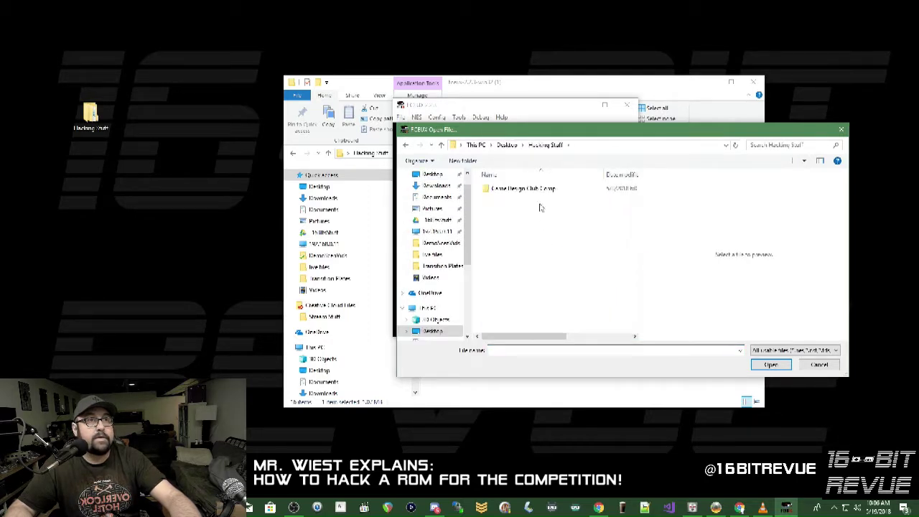
double_click(517, 188)
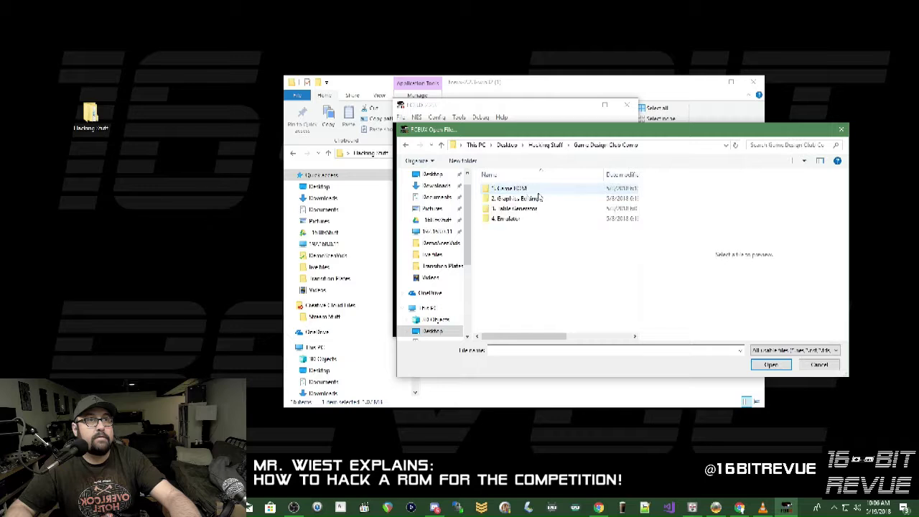
double_click(510, 190)
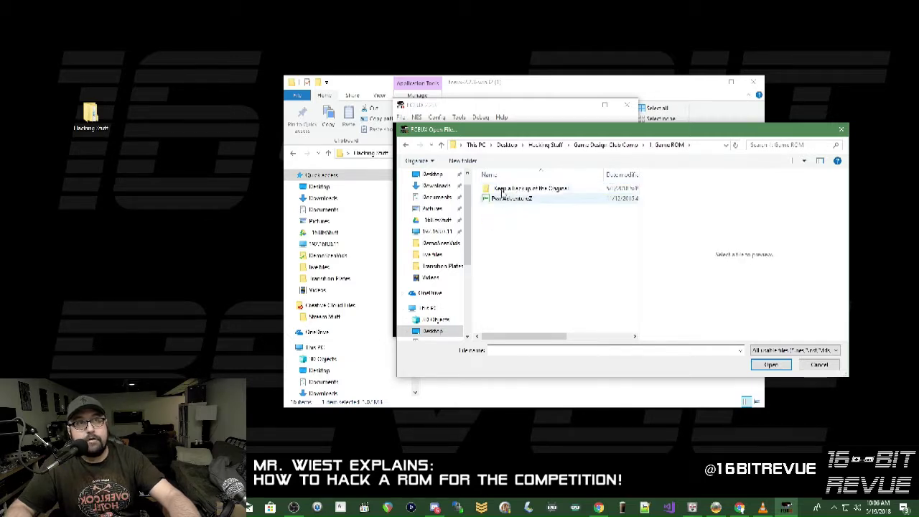
- Look into the _Keep a Backup of the Original folder, return to 1. Game ROM and load the PwnAdventureZ ROM
left_click(514, 199)
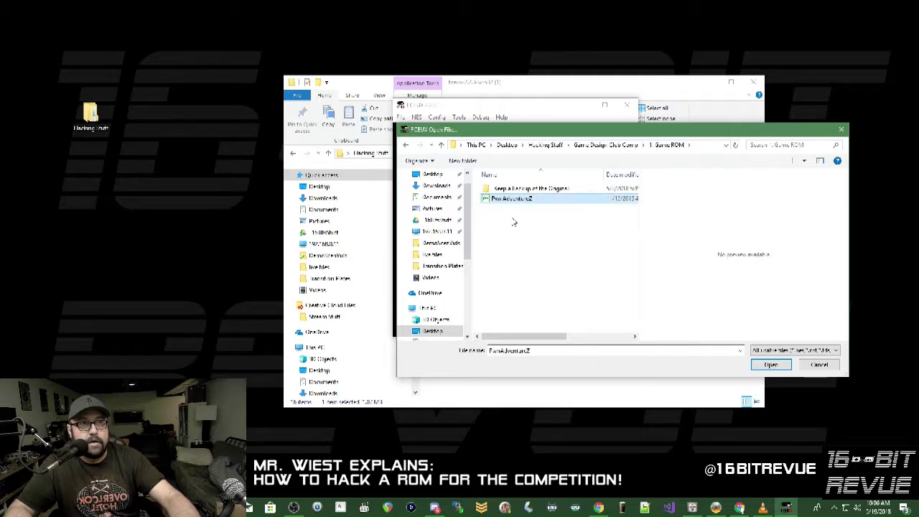
double_click(518, 189)
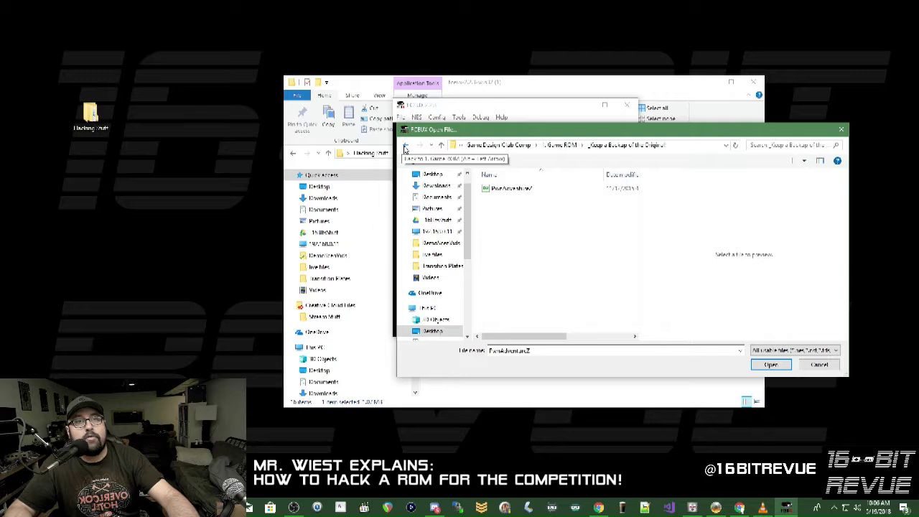
left_click(406, 149)
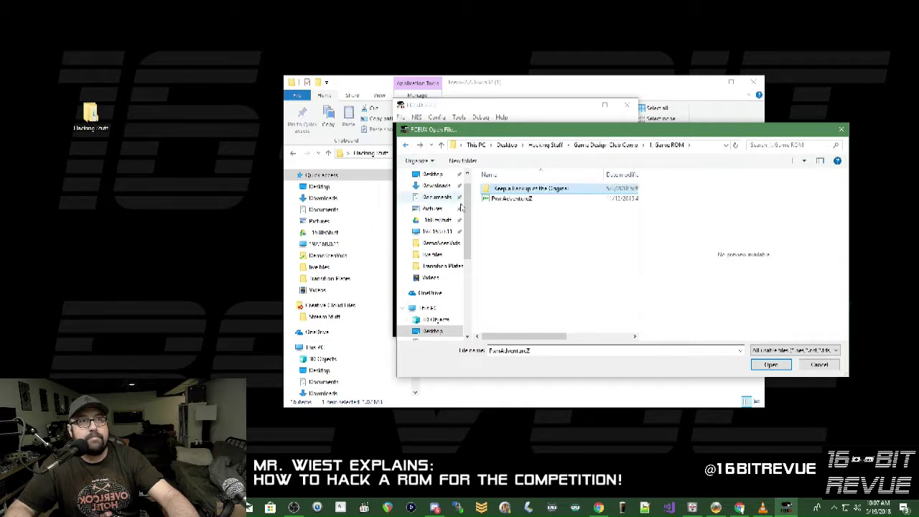
double_click(503, 198)
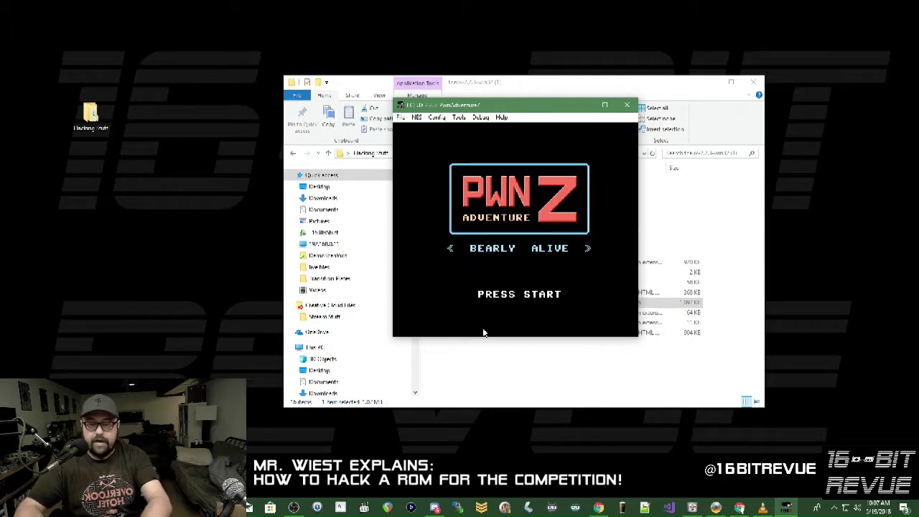
- Start a new game in save slot 2 of Pwn Adventure Z and enter the player's name
key("Return")
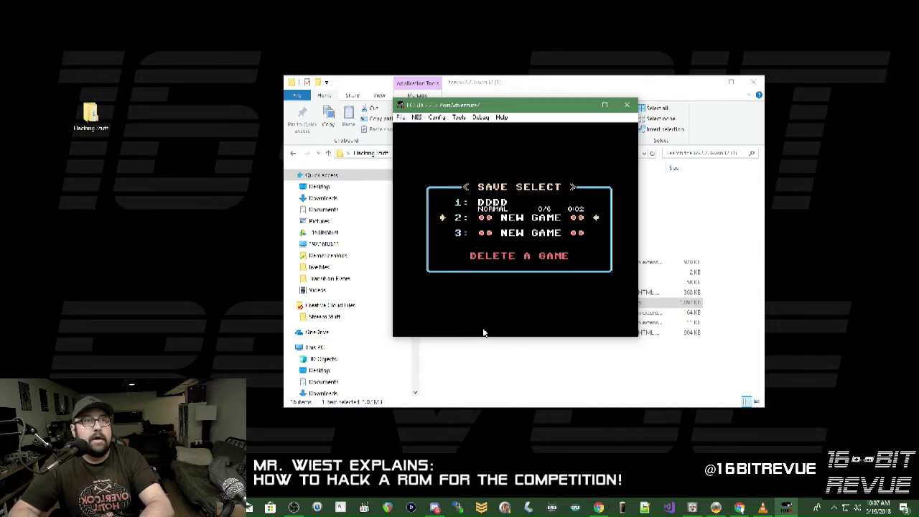
key("Return")
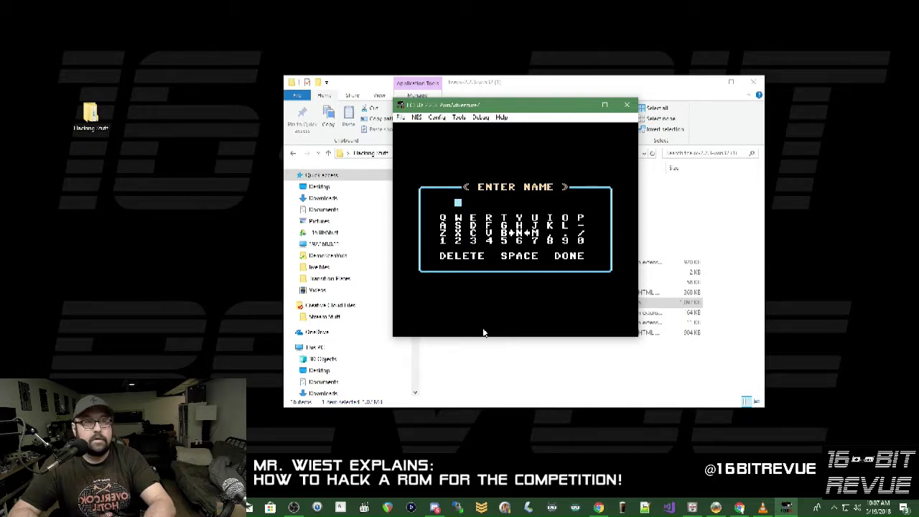
key("period")
key("period")
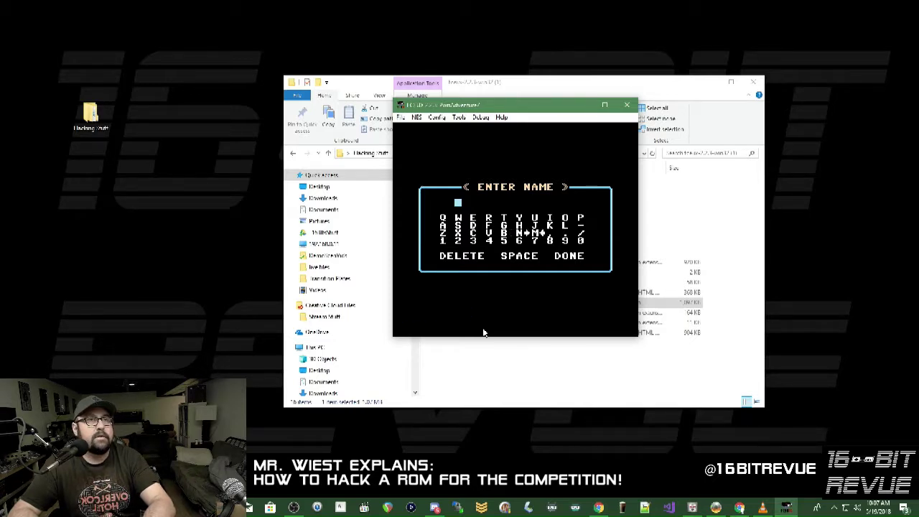
key("slash")
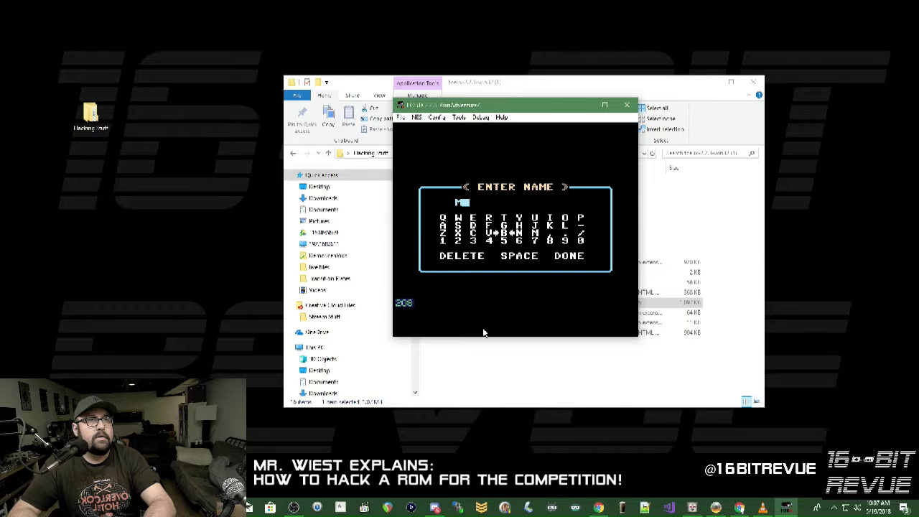
key("slash")
key("Down")
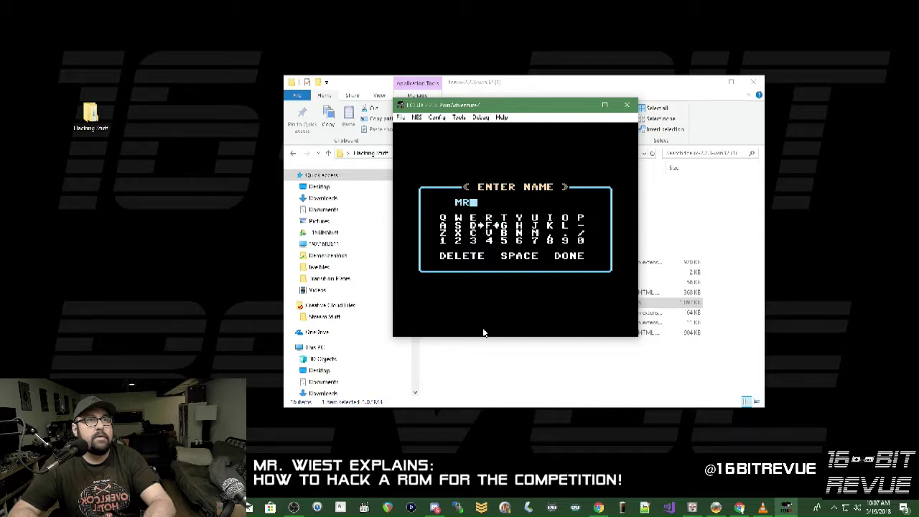
key("Up")
key("slash")
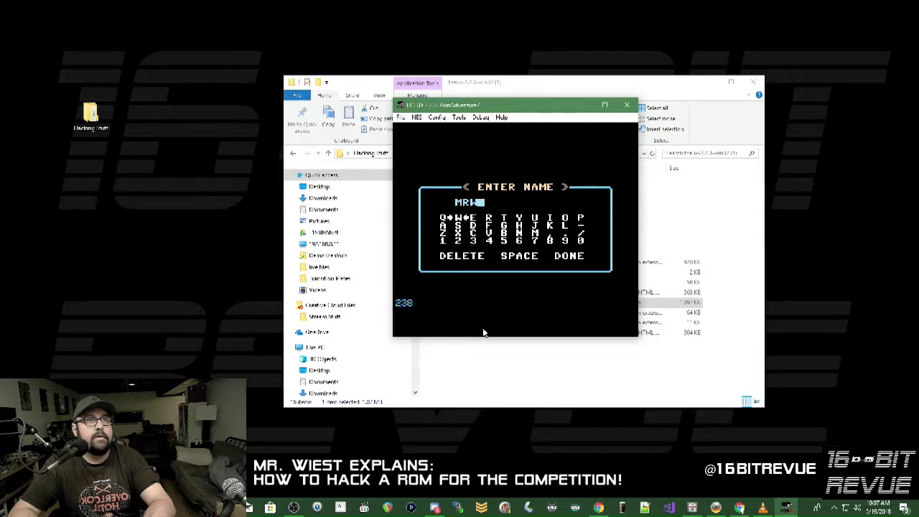
key("Right")
key("slash")
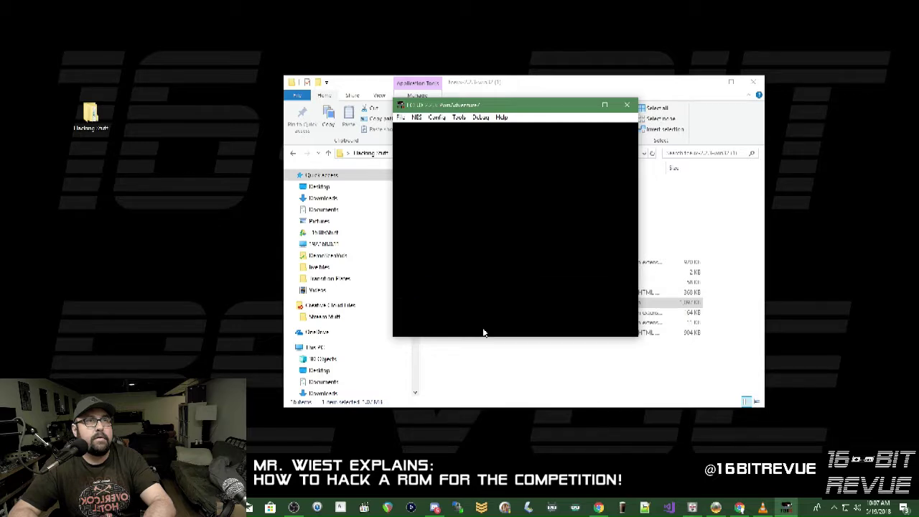
- Test the movement and action controls by walking the character around the first room of the Cave of Serenity
key("Right")
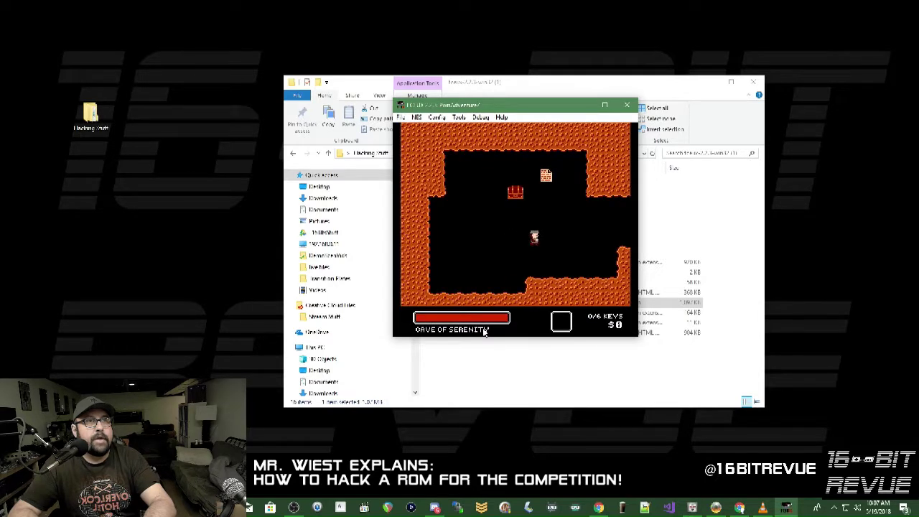
key("Up")
key("Left")
key("Down")
key("Right")
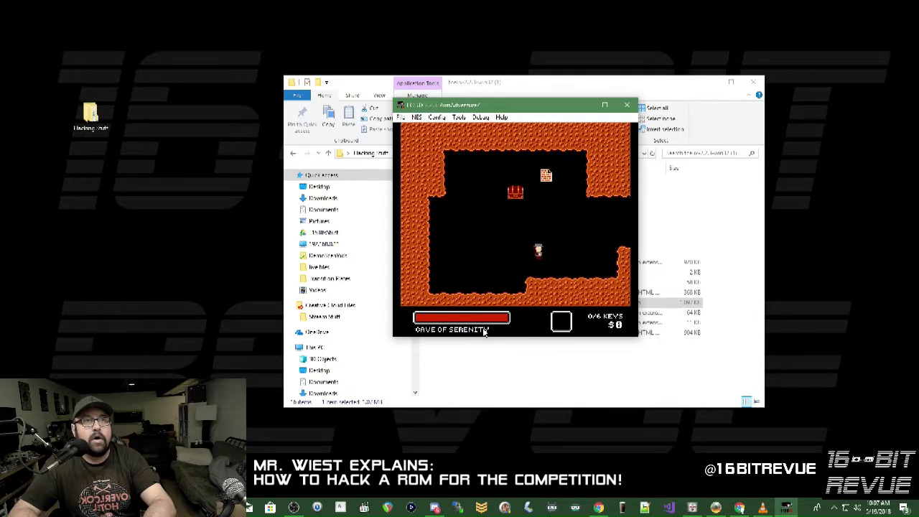
key("Up")
key("Down")
key("Left")
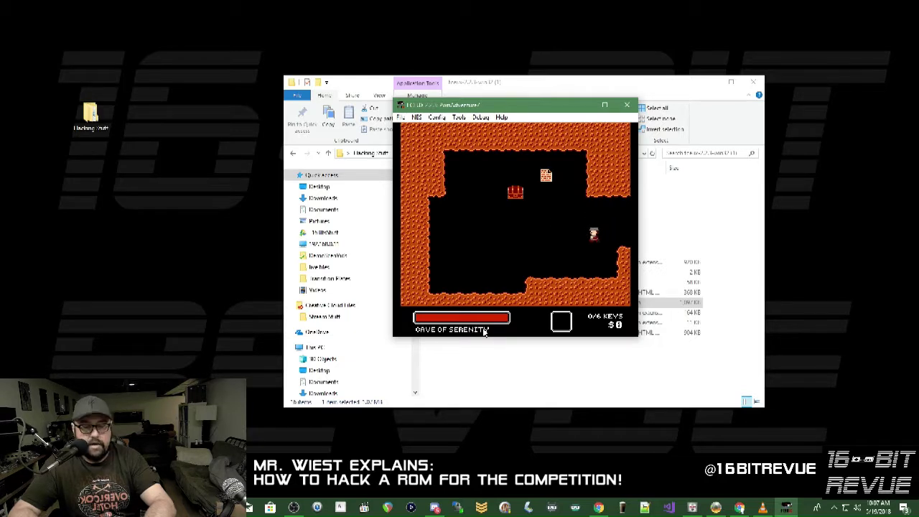
key("period")
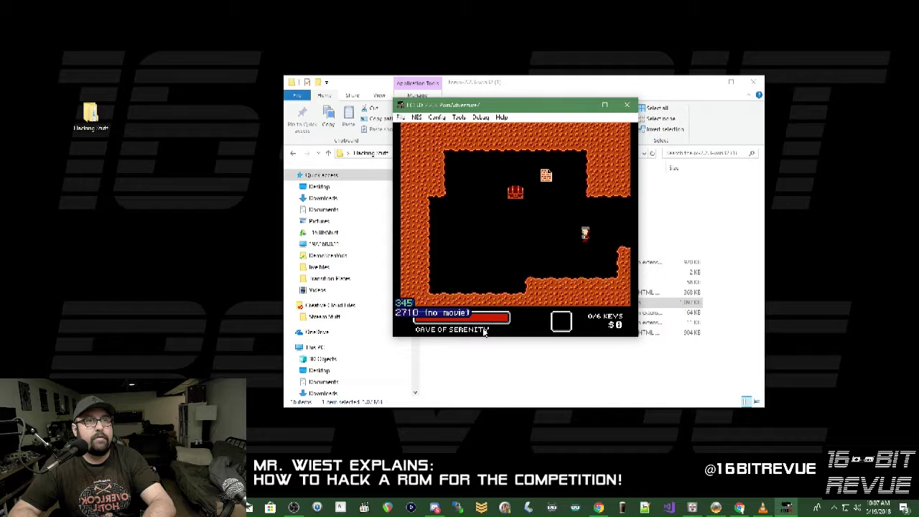
key("period")
key("Left")
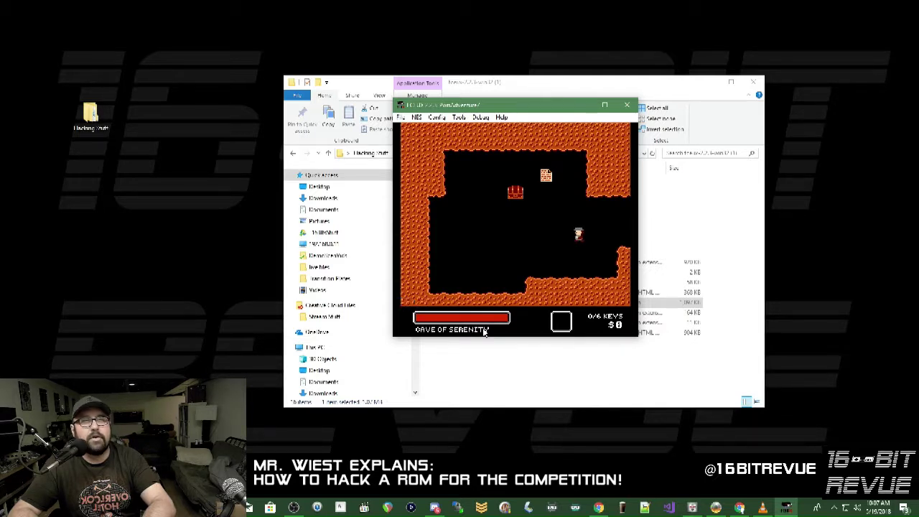
- Walk the character to the west side of the first cave room, up beside the treasure chest and back east below it
key("Left")
key("Up")
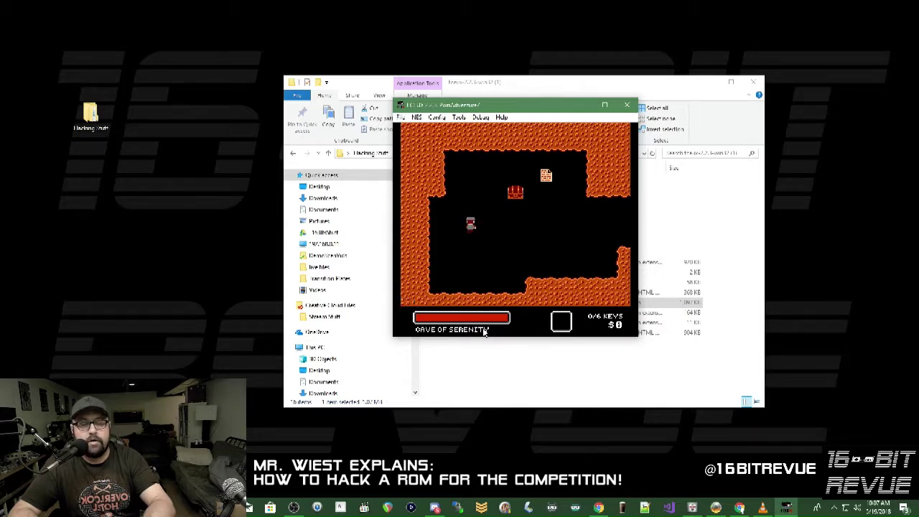
key("Up")
key("Right")
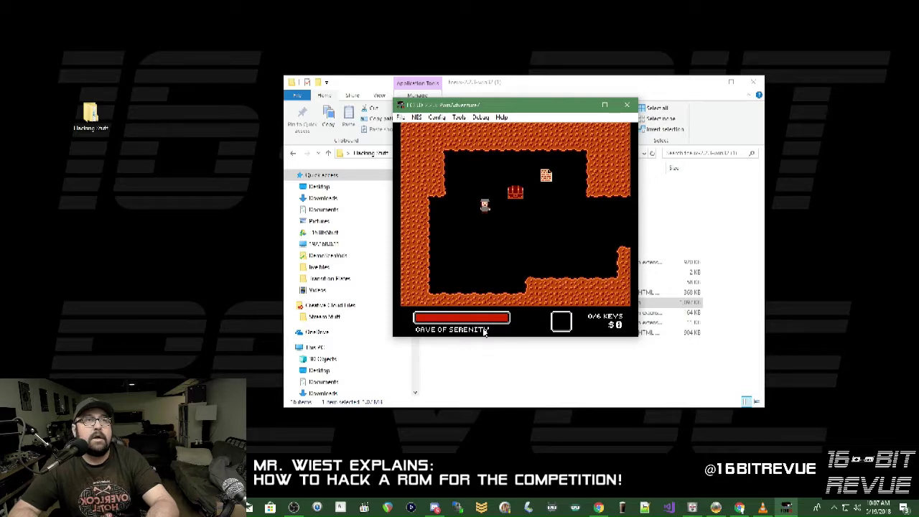
key("Down")
key("Right")
key("Up")
key("Right")
key("Down")
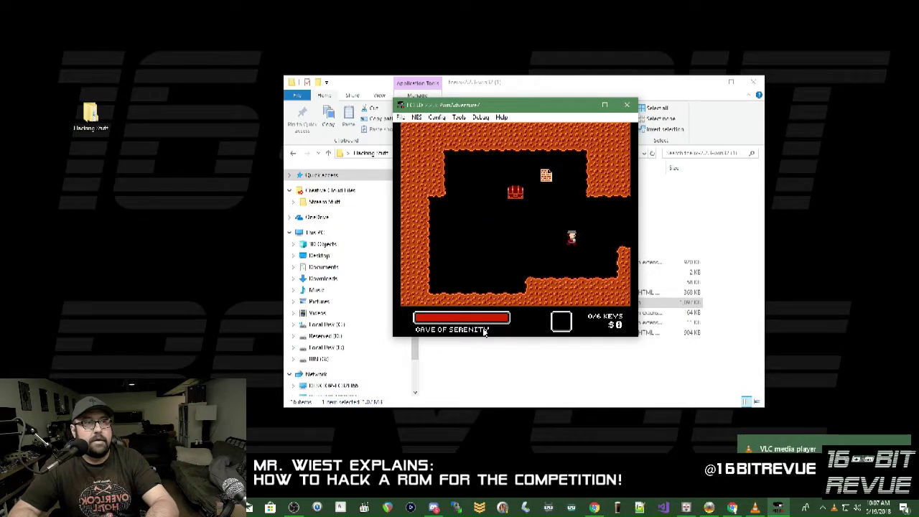
- Take the character through the east exit into the next cave room, up to the two small rocks
key("Right")
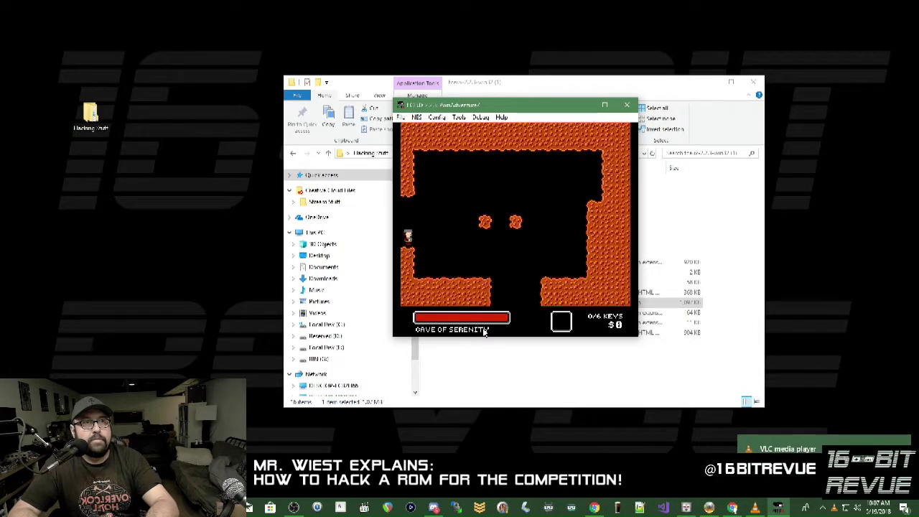
key("Right")
key("Down")
key("Up")
key("Left")
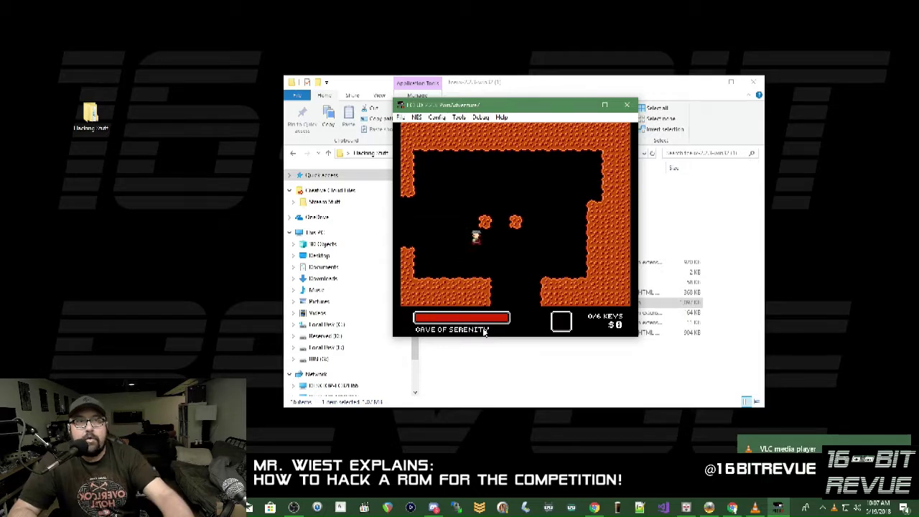
- Close the emulator and relaunch fceux from the 4. Emulator folder of Game Design Club Comp
left_click(627, 105)
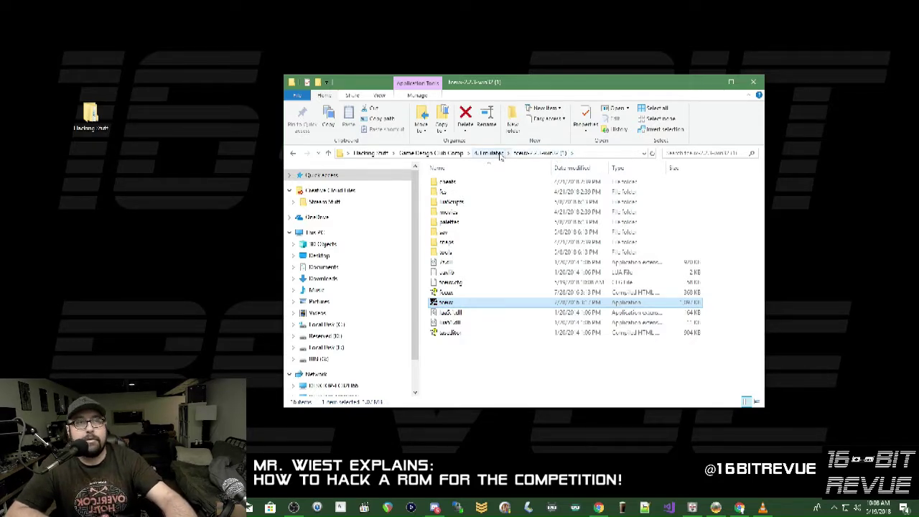
left_click(443, 154)
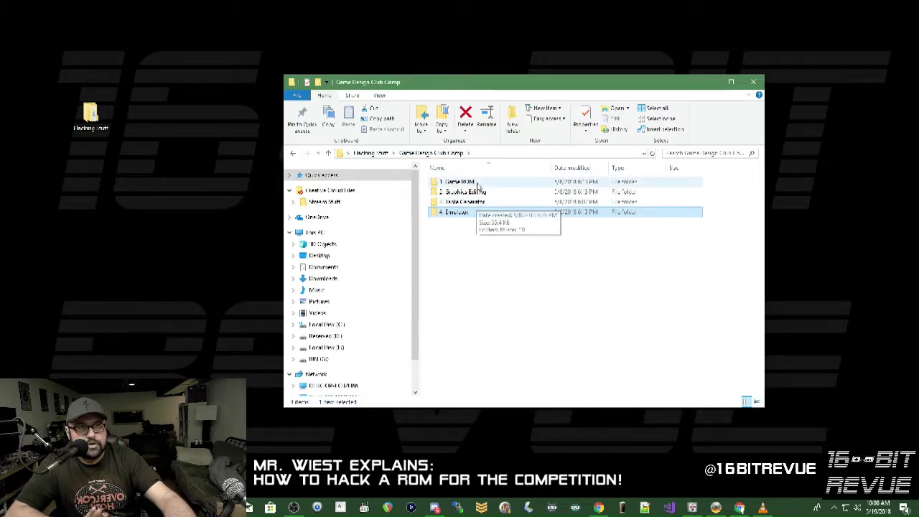
double_click(463, 213)
left_click(458, 186)
double_click(458, 183)
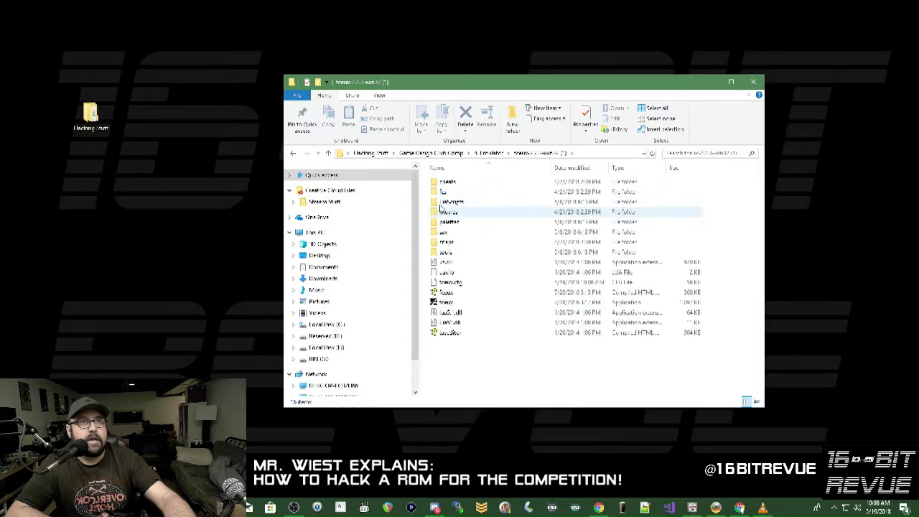
double_click(453, 305)
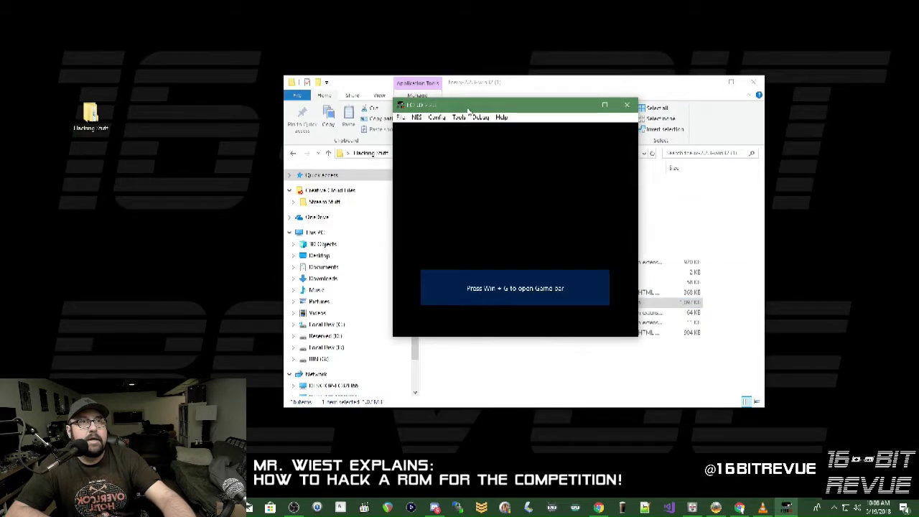
- Move the emulator window aside and load the PwnAdventureZ ROM from the recently opened files
left_click_drag(455, 109, 270, 109)
left_click(215, 115)
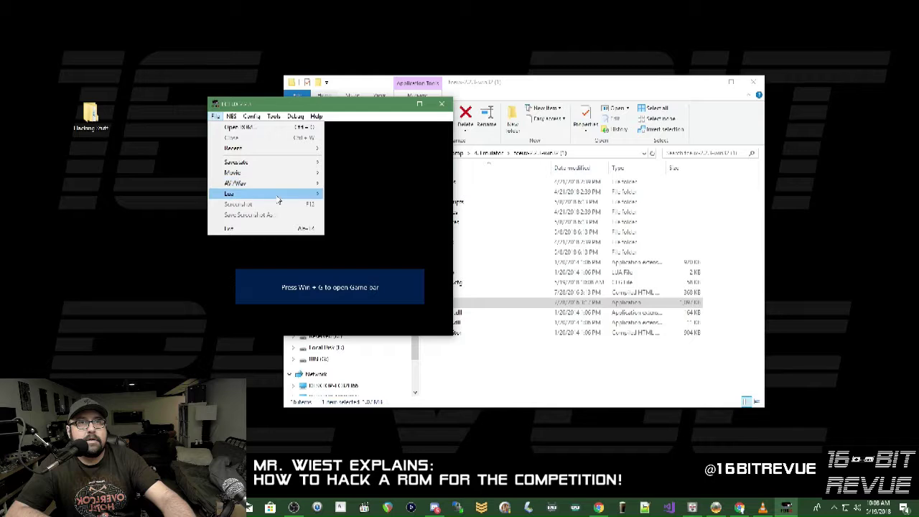
mouse_move(267, 148)
left_click(367, 149)
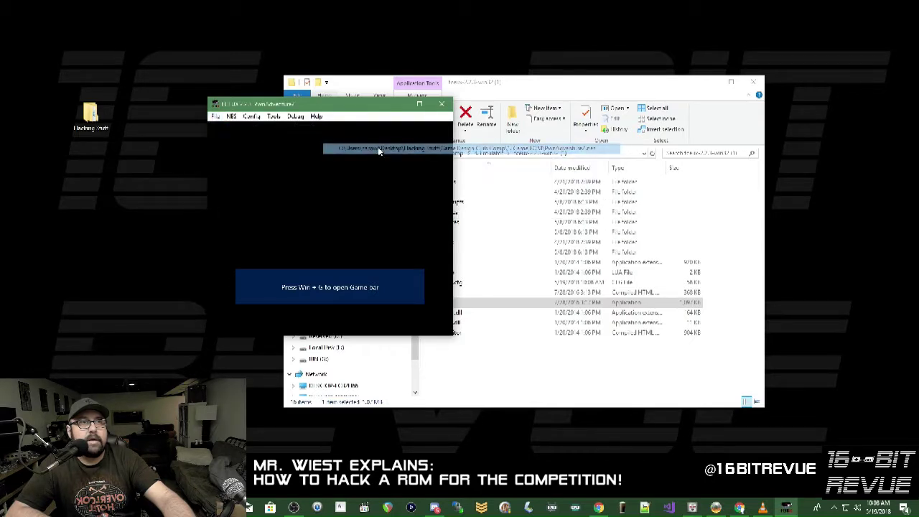
- Open the PPU Viewer and place it apart from the emulator window so both can be seen
left_click(296, 117)
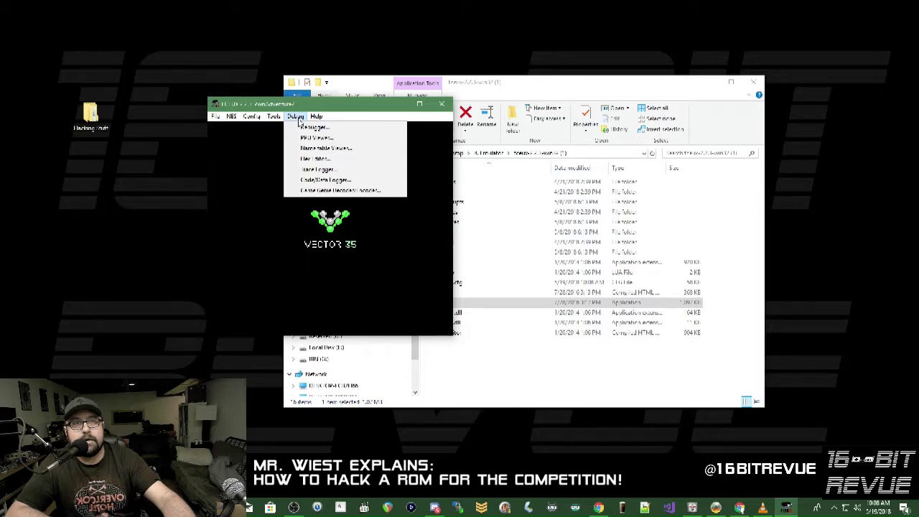
left_click(310, 137)
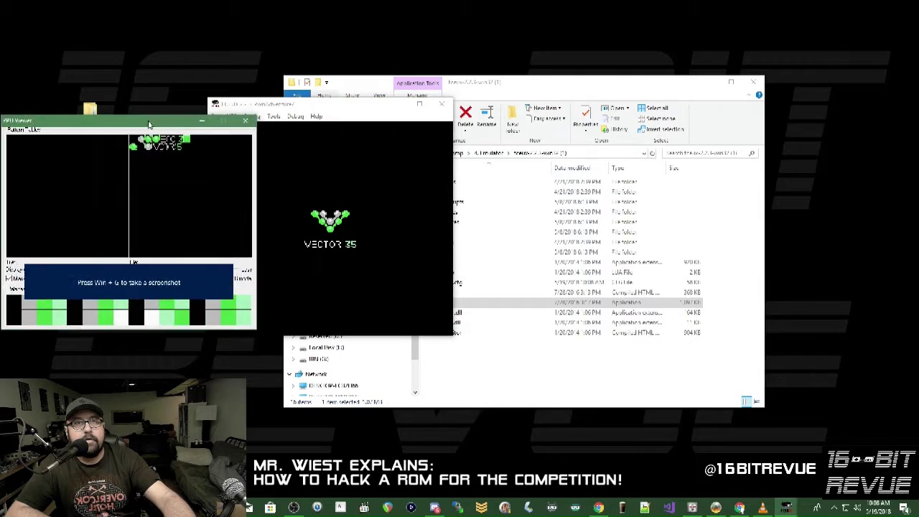
left_click_drag(147, 122, 660, 39)
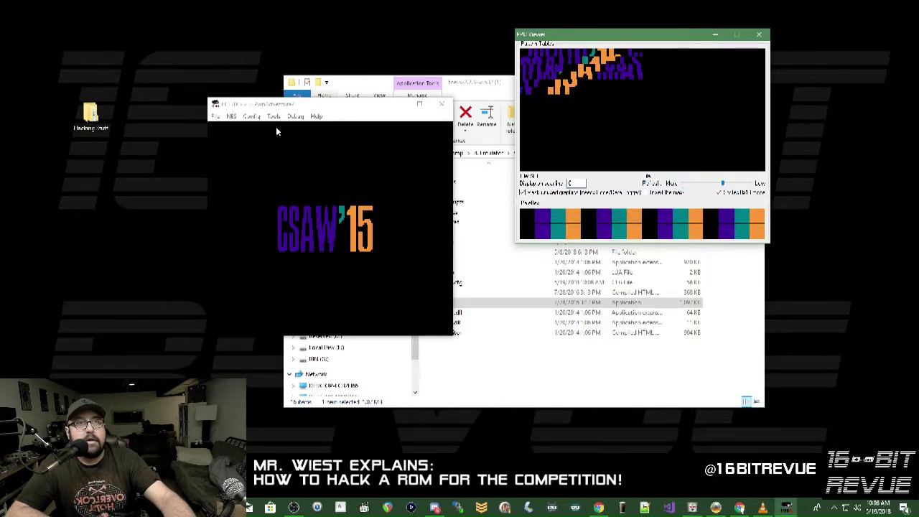
- Open the Hex Editor and arrange it, the emulator and the PPU Viewer so none of them overlap
left_click(295, 115)
left_click(313, 158)
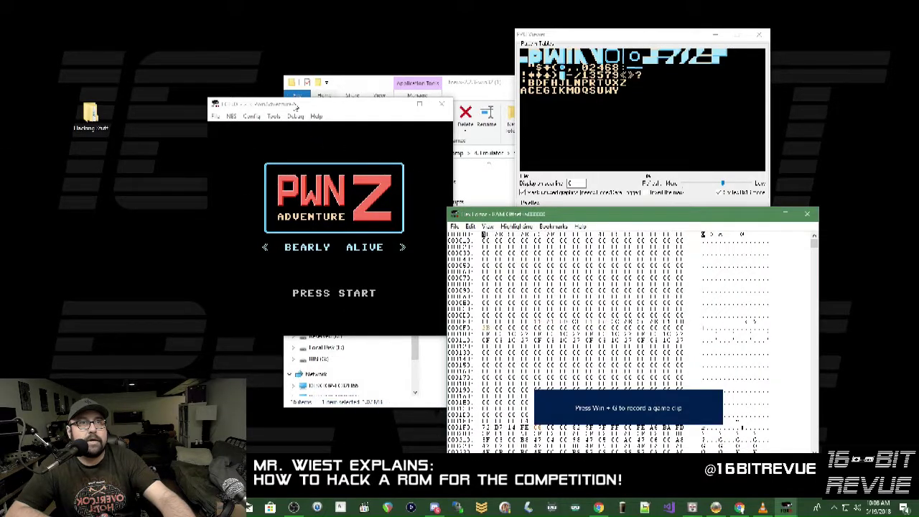
left_click_drag(326, 108, 235, 54)
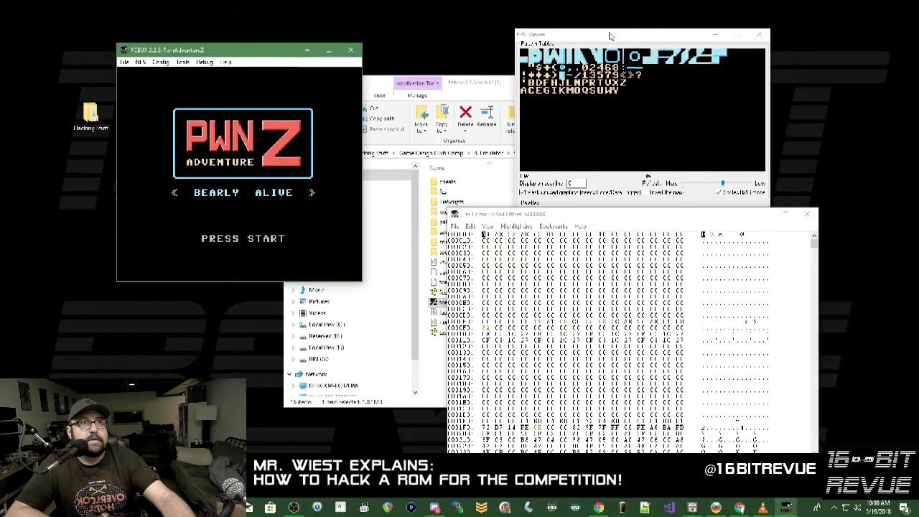
left_click_drag(618, 34, 533, 5)
left_click_drag(763, 215, 724, 230)
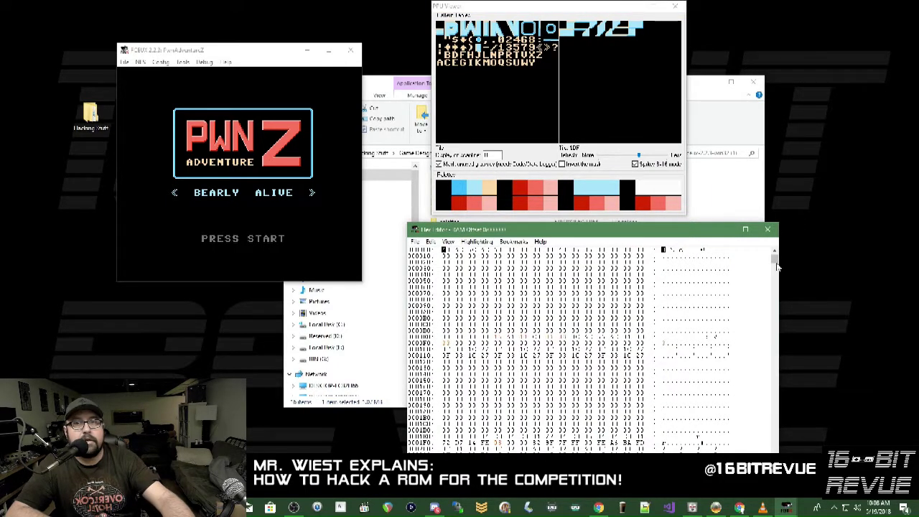
- View the PPU memory and the ROM file in the Hex Editor, looking over the start of the data
mouse_move(777, 268)
left_mouse_down()
mouse_move(786, 321)
mouse_move(775, 390)
mouse_move(779, 259)
left_mouse_up()
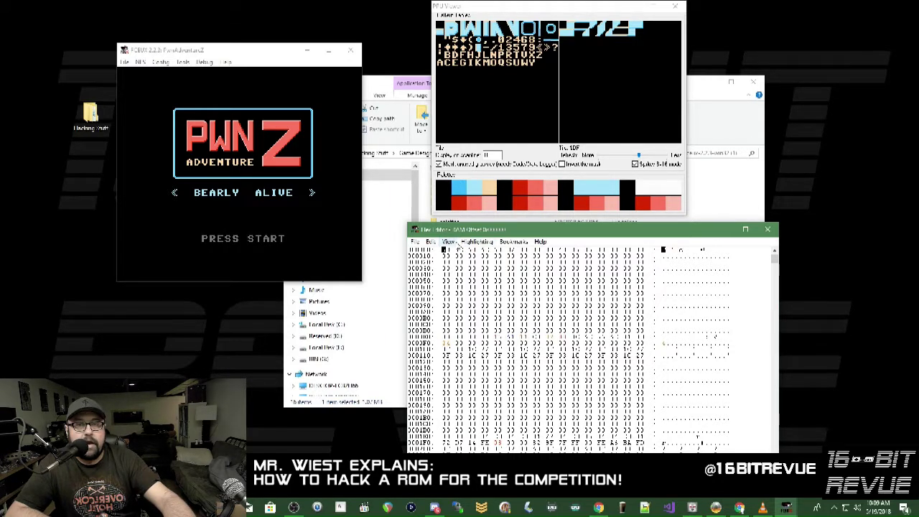
left_click(454, 243)
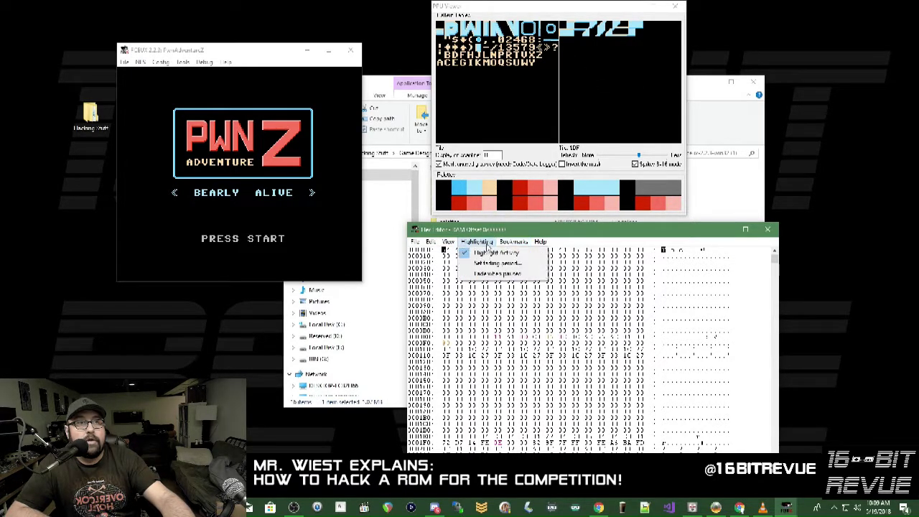
left_click(457, 265)
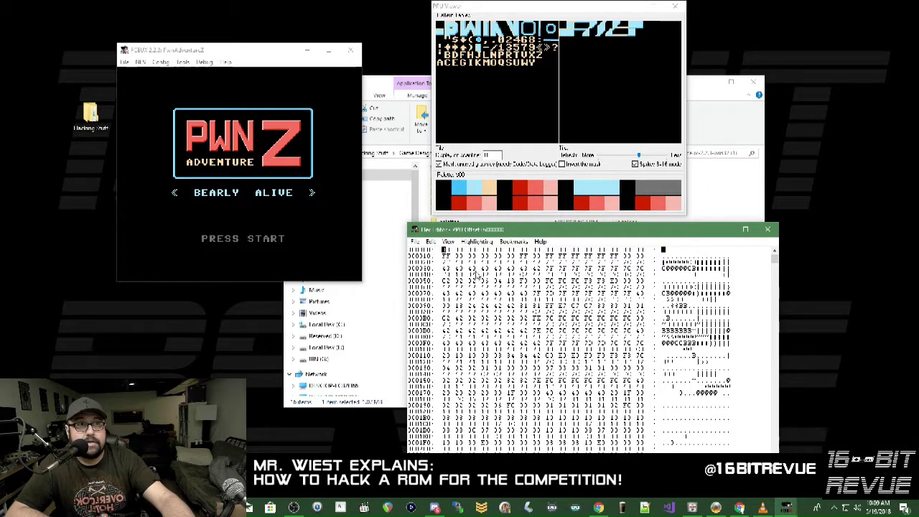
left_click(449, 243)
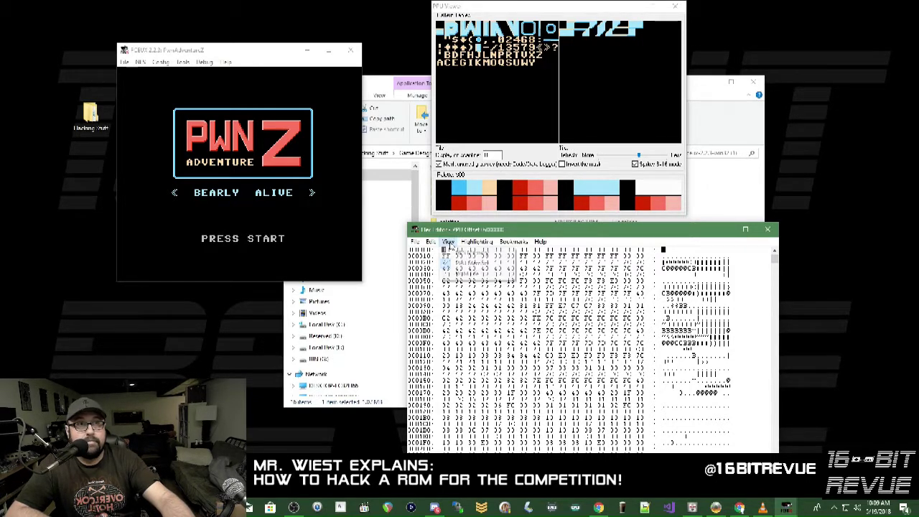
left_click(468, 274)
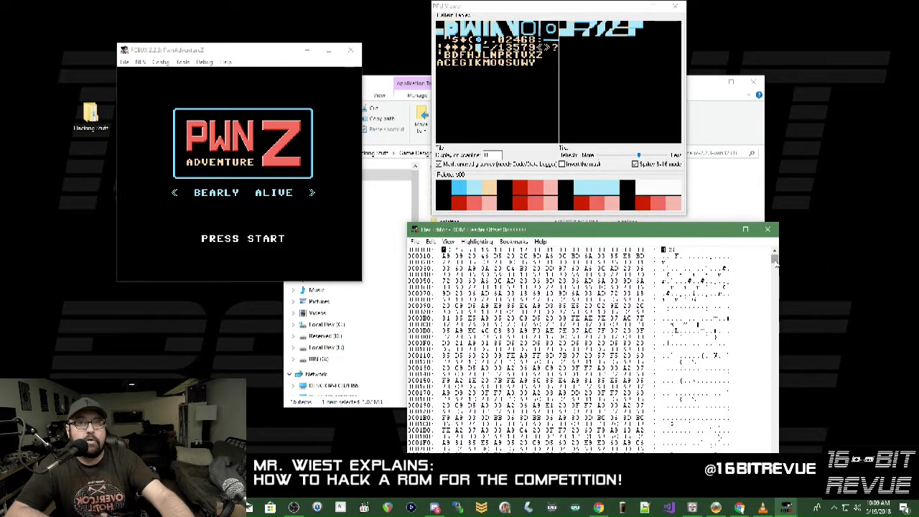
left_click_drag(776, 262, 773, 241)
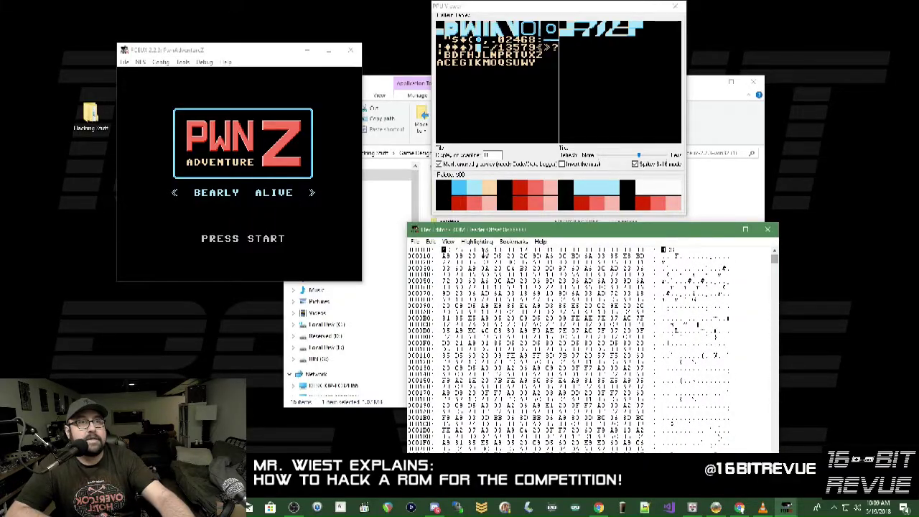
- Switch the Hex Editor back to PPU memory and look through its bytes
left_click(447, 242)
left_click(471, 263)
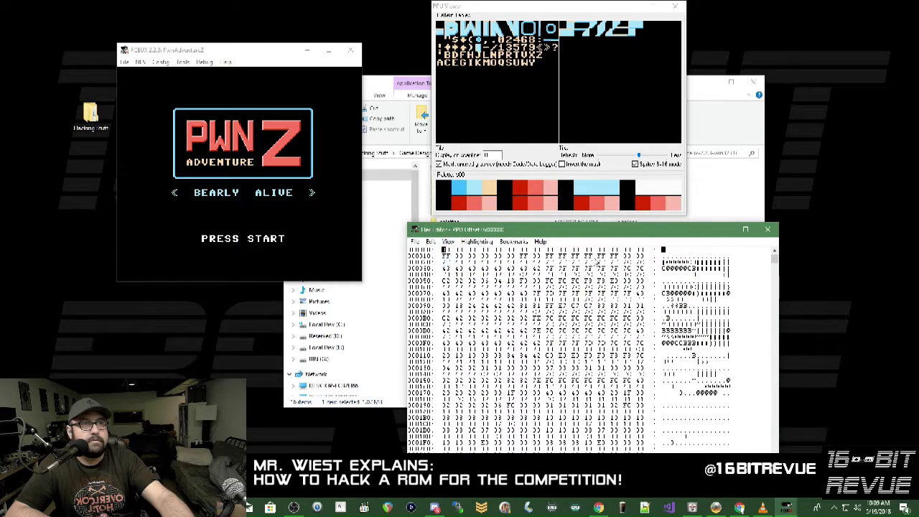
scroll(632, 333, "down", 15)
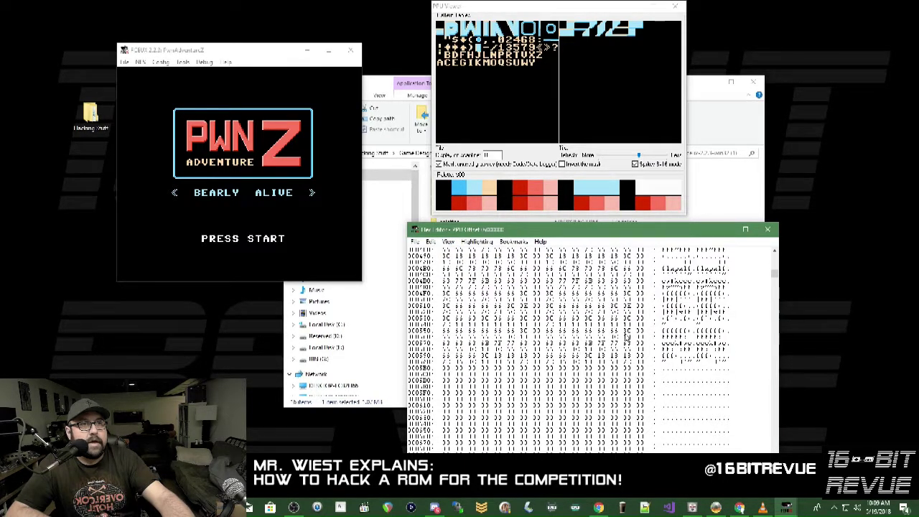
scroll(627, 336, "down", 20)
- Return the Hex Editor to NES memory and examine the data down to the title-screen text and back to the start
left_click(448, 241)
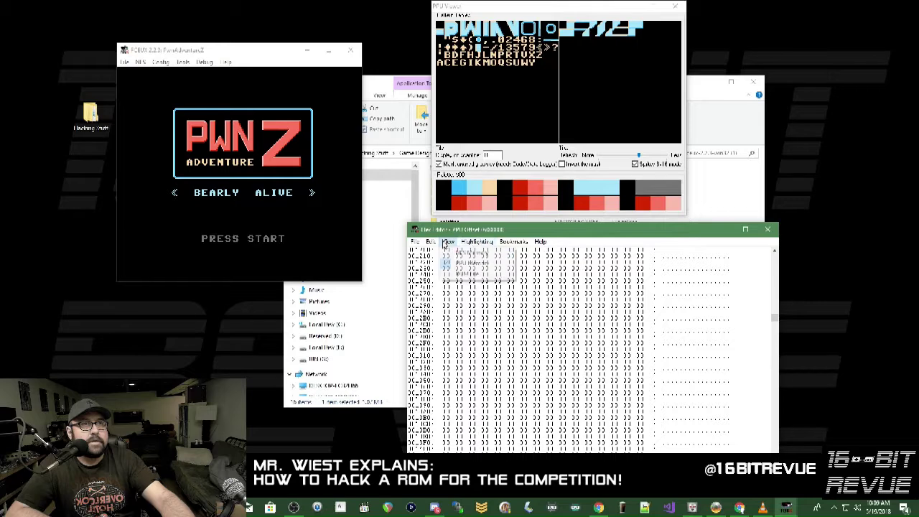
left_click(466, 251)
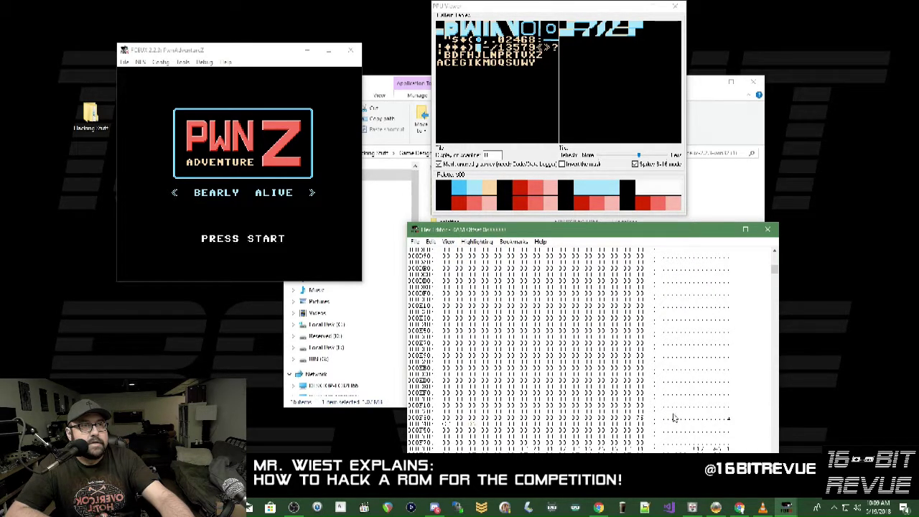
scroll(587, 405, "down", 5)
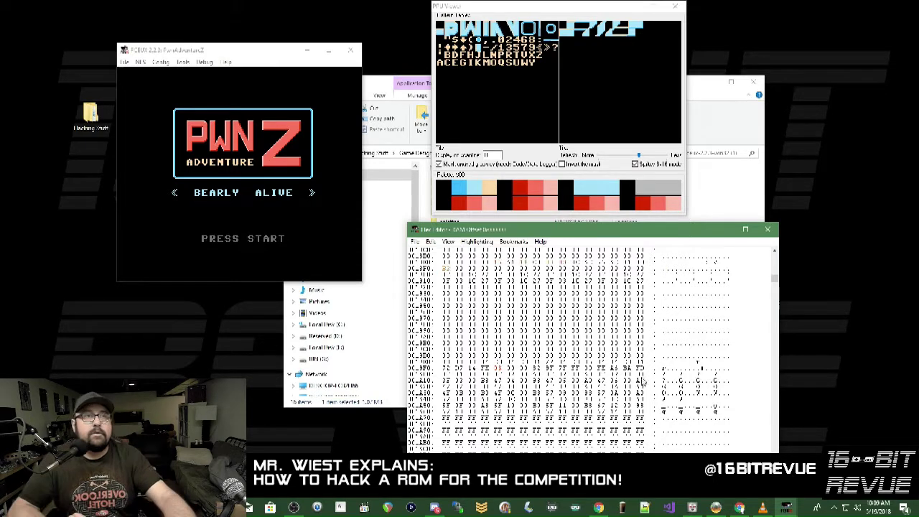
scroll(643, 369, "up", 5)
scroll(643, 370, "up", 5)
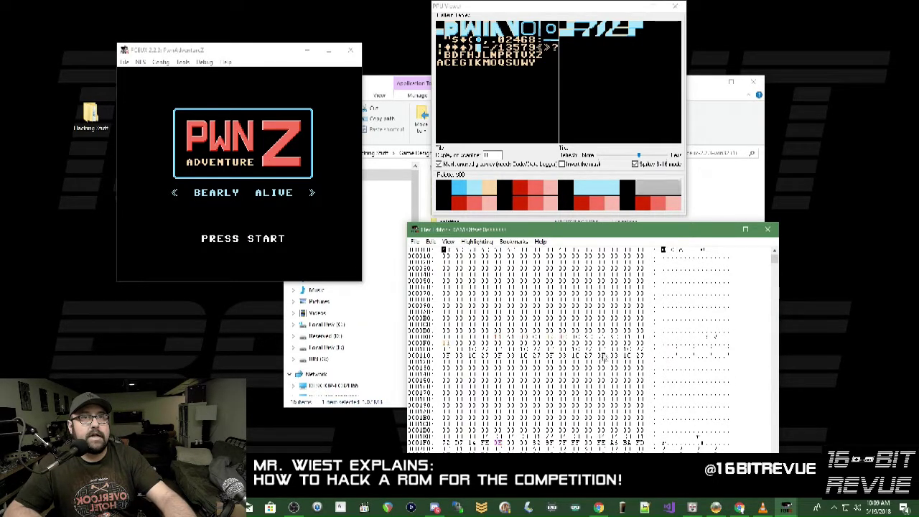
left_click_drag(775, 264, 773, 392)
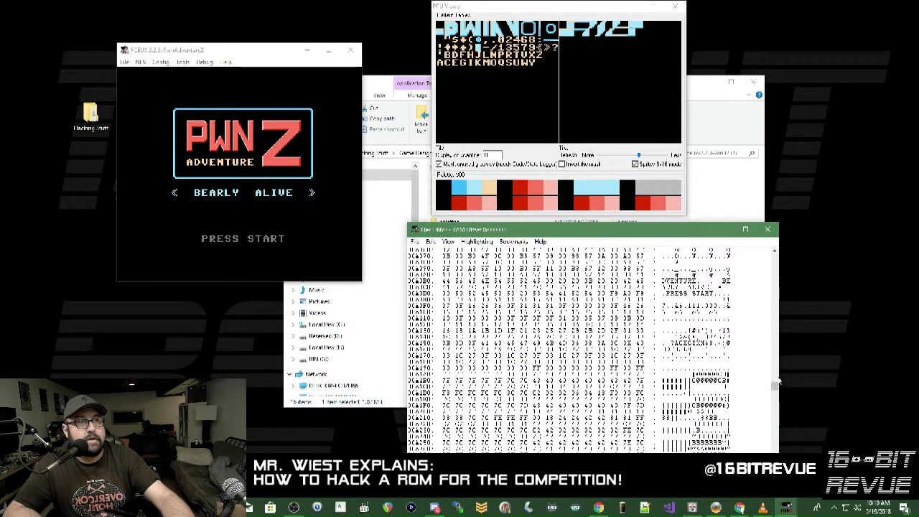
left_click_drag(778, 384, 776, 253)
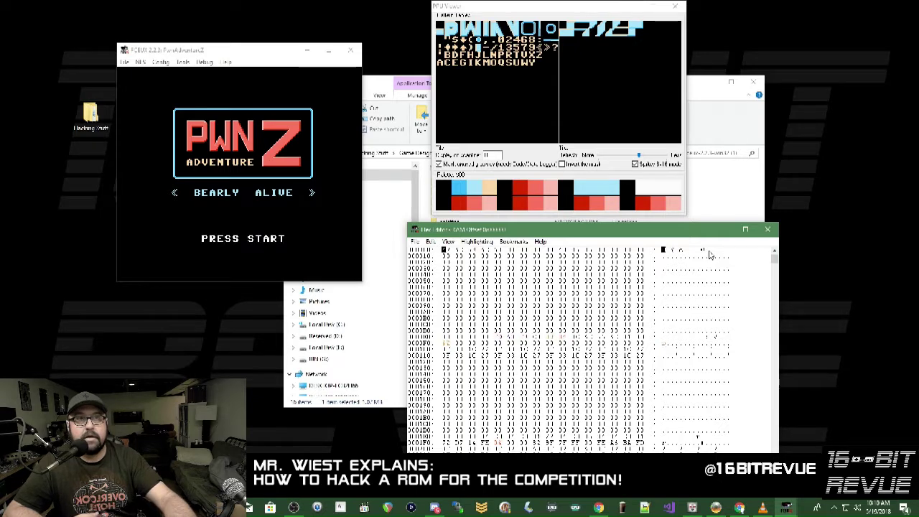
- Launch TBLater from the tblater 10 folder inside 3. Table Generator of Game Design Club Comp
left_click(394, 84)
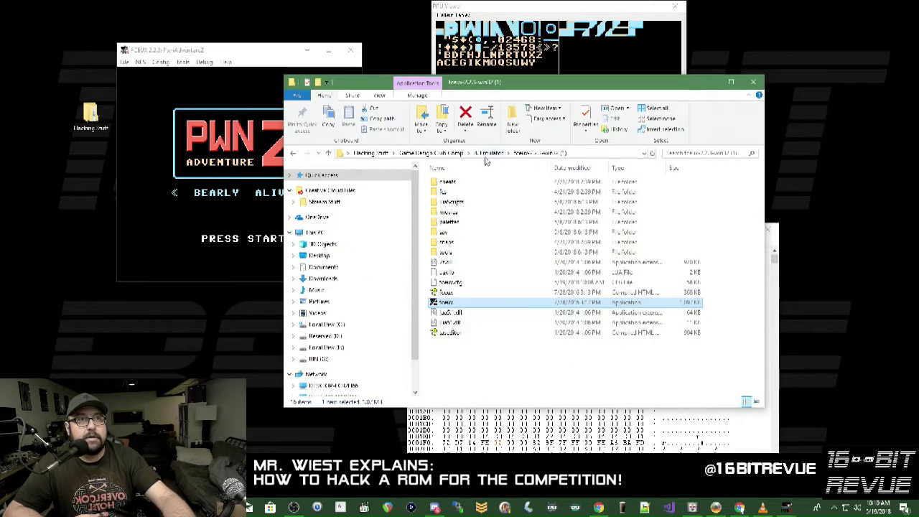
left_click(431, 153)
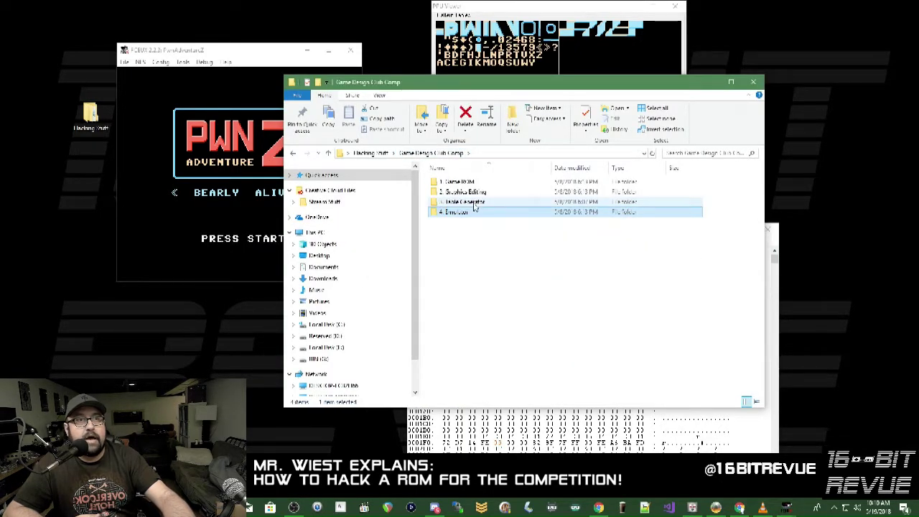
double_click(478, 204)
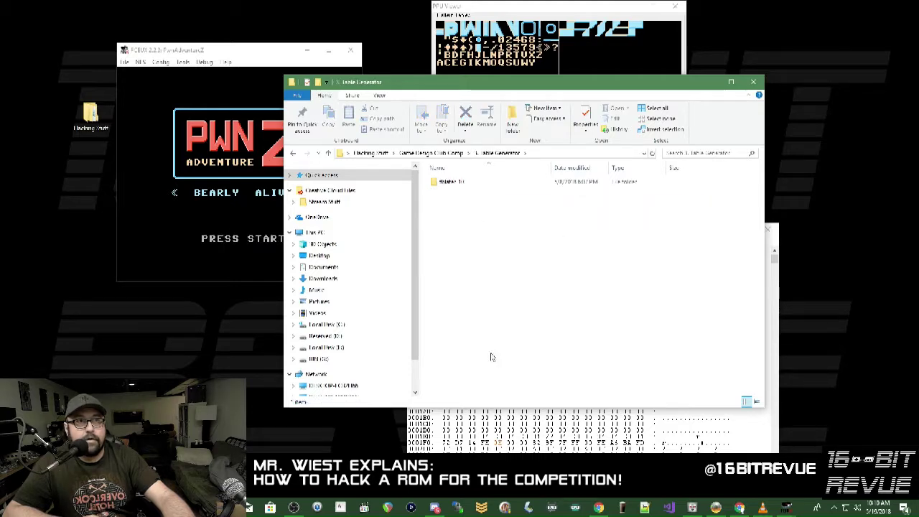
double_click(451, 182)
double_click(474, 182)
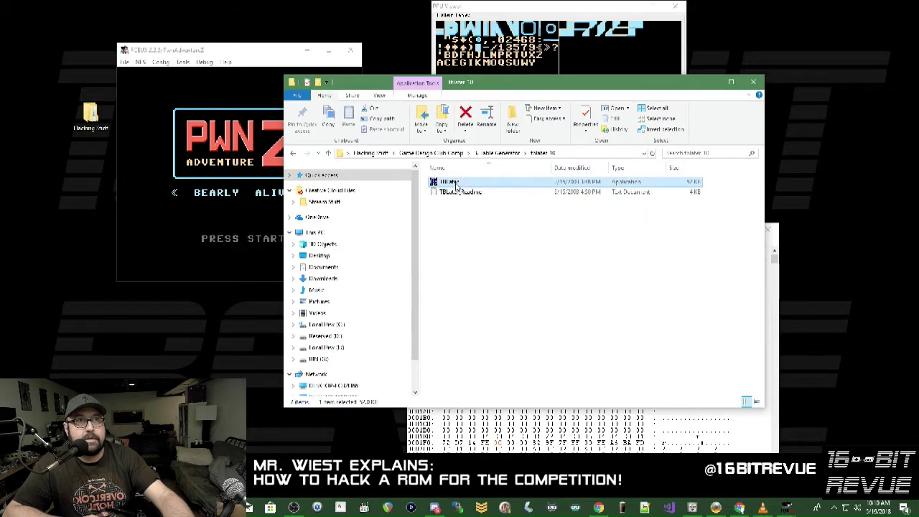
- Minimize File Explorer and place the TBLater window below the emulator
left_click_drag(173, 81, 145, 258)
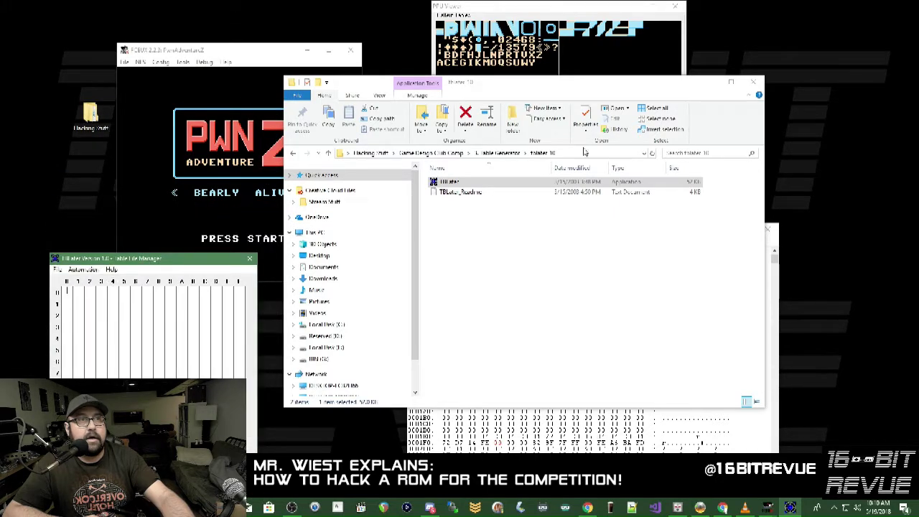
left_click(664, 87)
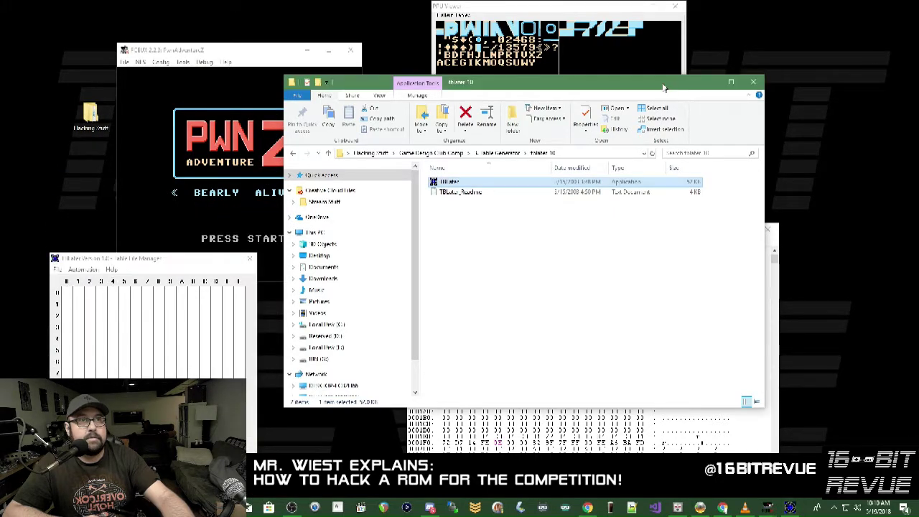
left_click(708, 83)
left_click_drag(159, 262, 201, 262)
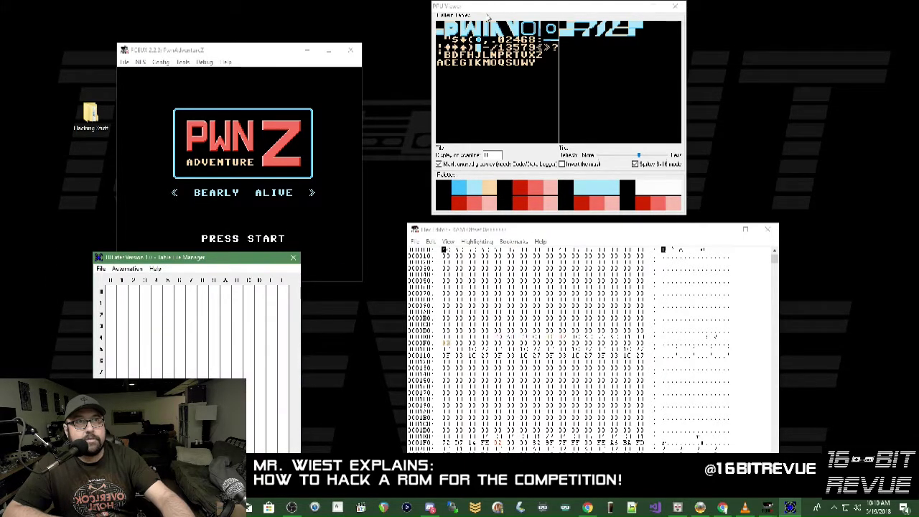
- Close the PPU Viewer and reopen it from the emulator's debugging tools
left_click_drag(487, 15, 420, 26)
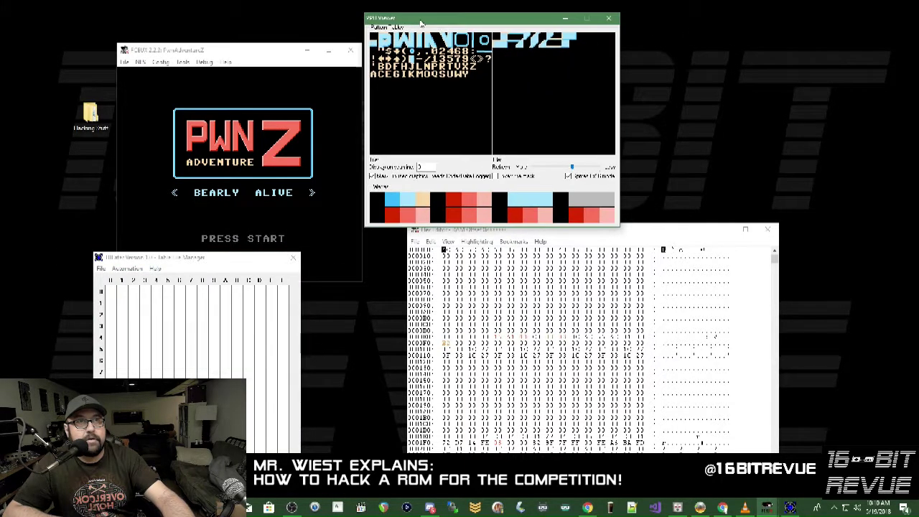
left_click(609, 16)
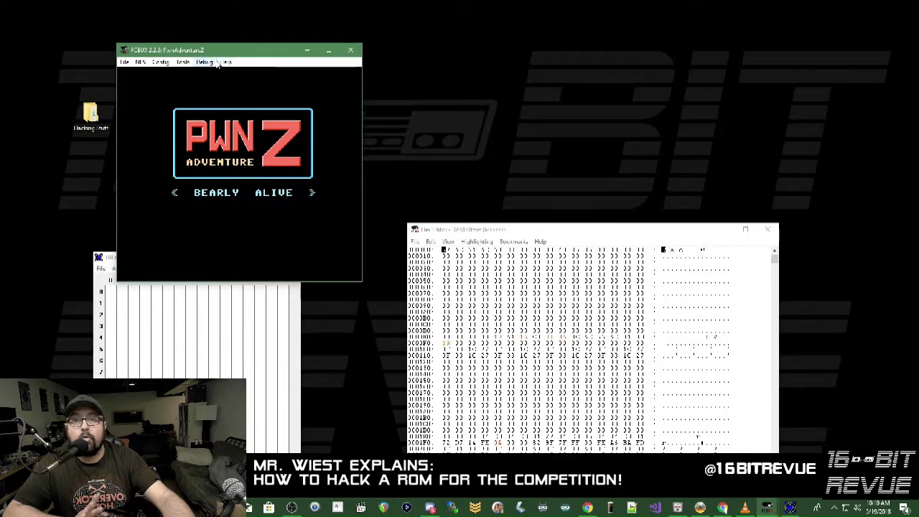
left_click(185, 63)
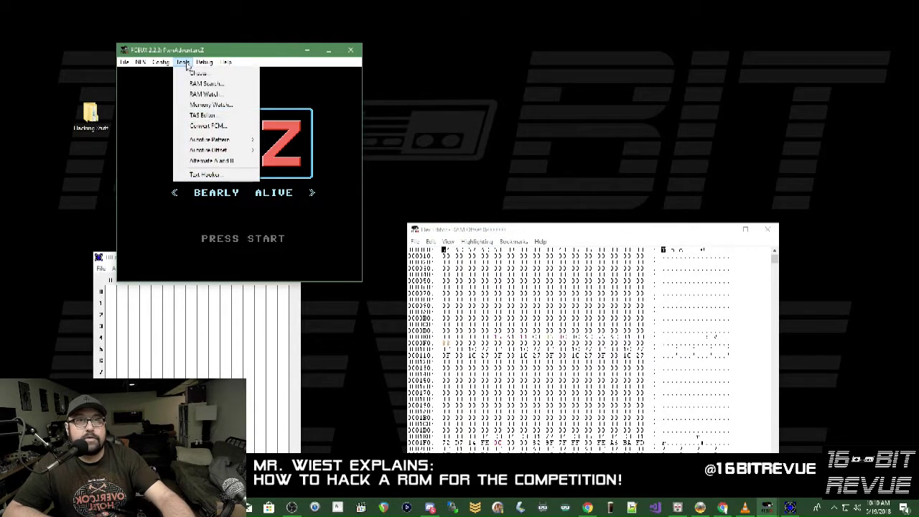
mouse_move(207, 62)
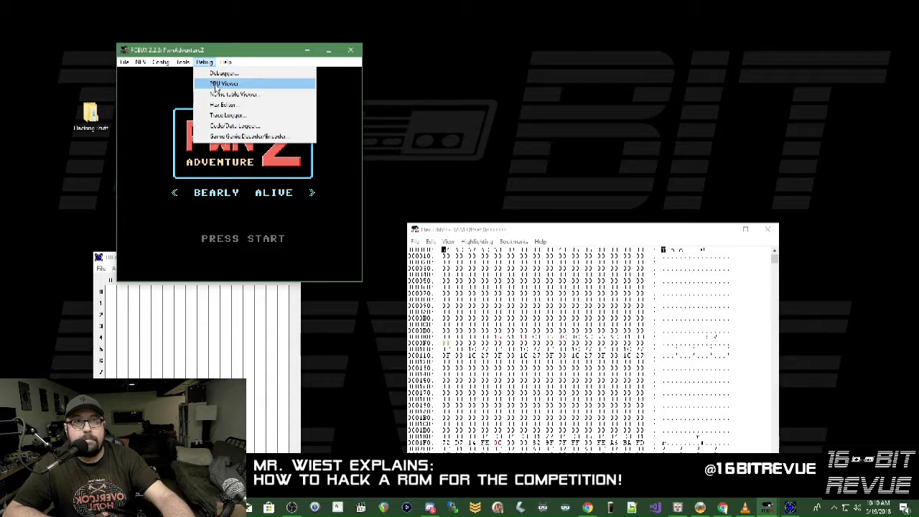
left_click(224, 83)
- Position the PPU Viewer above the Hex Editor and shift the TBLater window farther away from the Hex Editor
left_click_drag(439, 20, 444, 13)
left_click(110, 260)
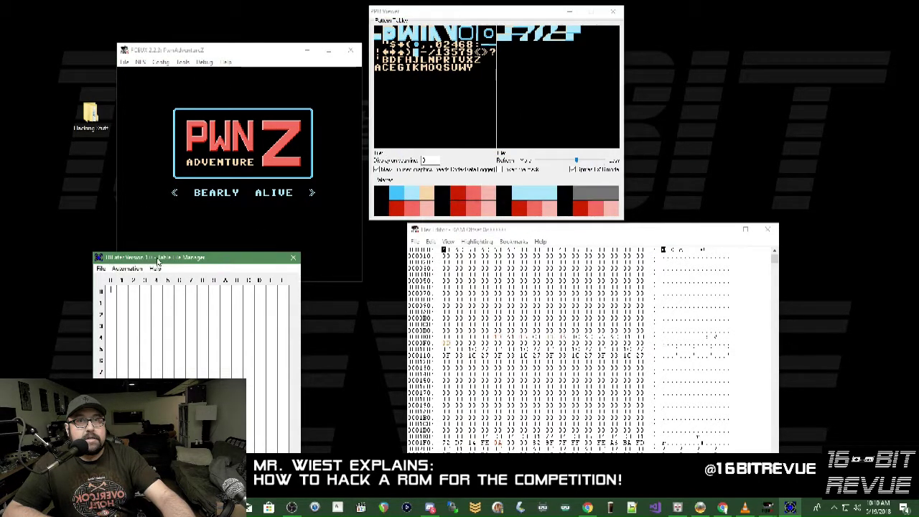
left_click_drag(157, 260, 110, 259)
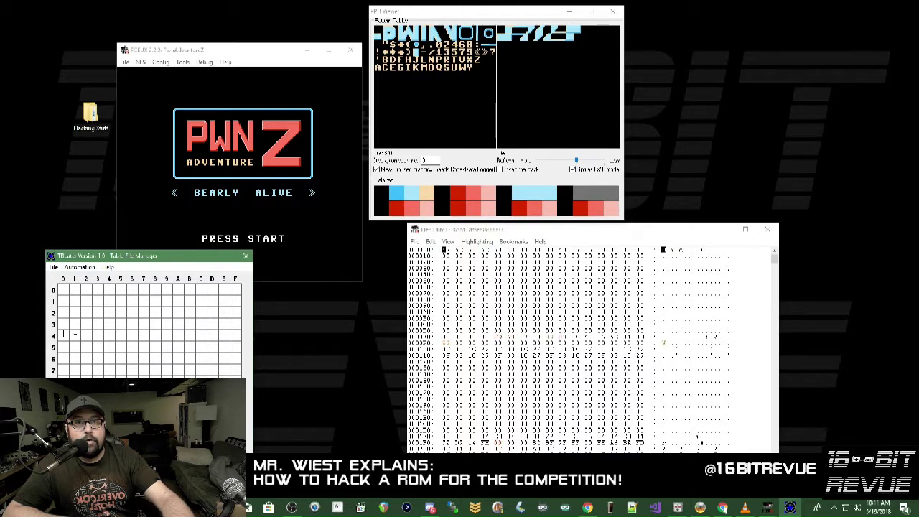
left_click(74, 335)
type("A")
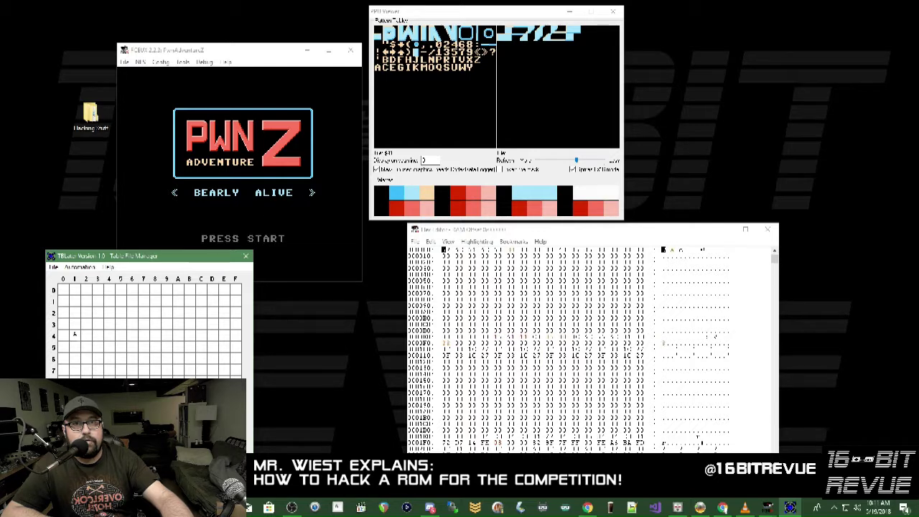
type("B")
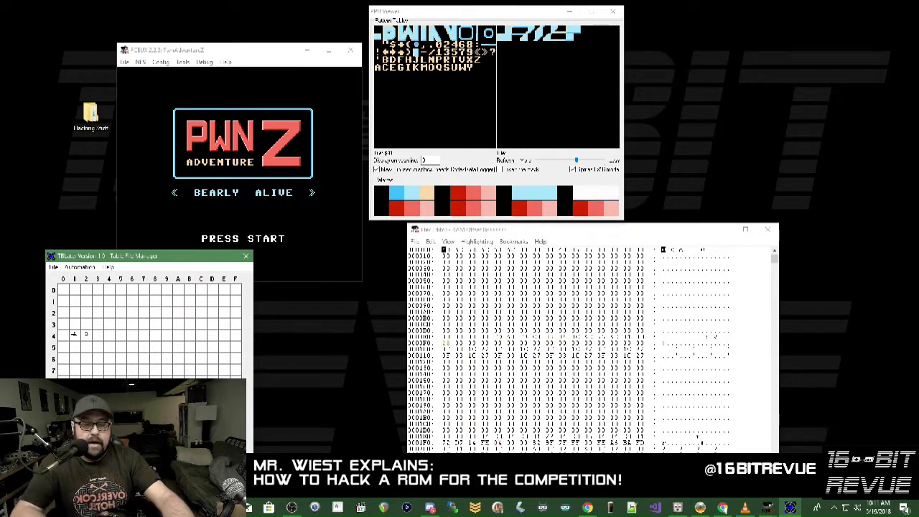
left_click(87, 335)
key("BackSpace")
left_click(77, 335)
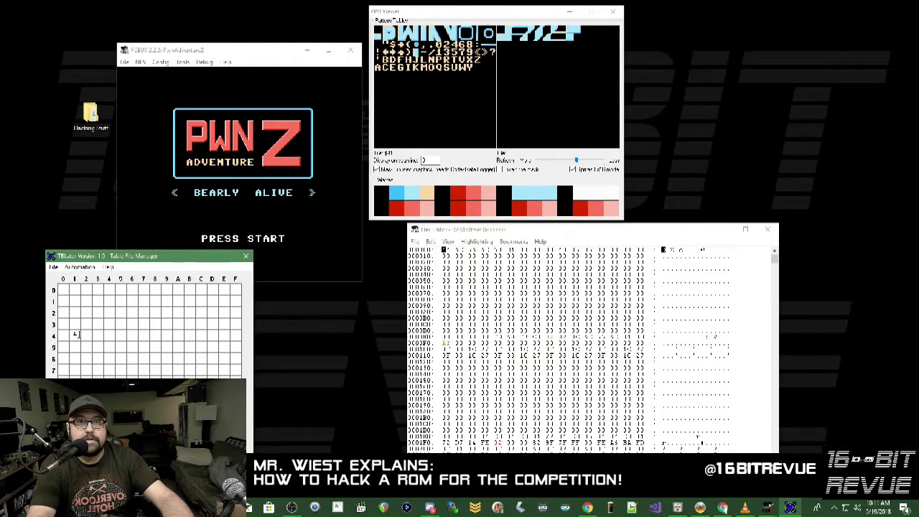
key("BackSpace")
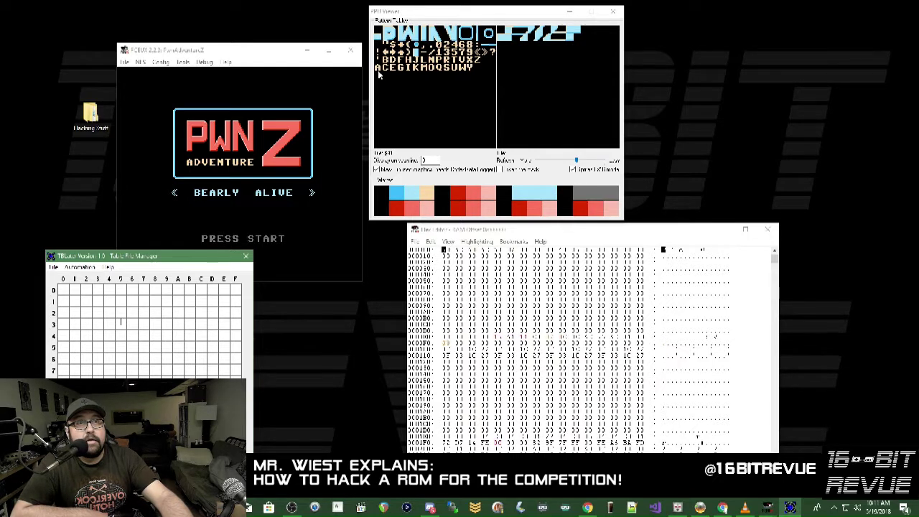
- Auto-fill the uppercase alphabet into the table, starting with A at row 4, column 1
left_click(120, 321)
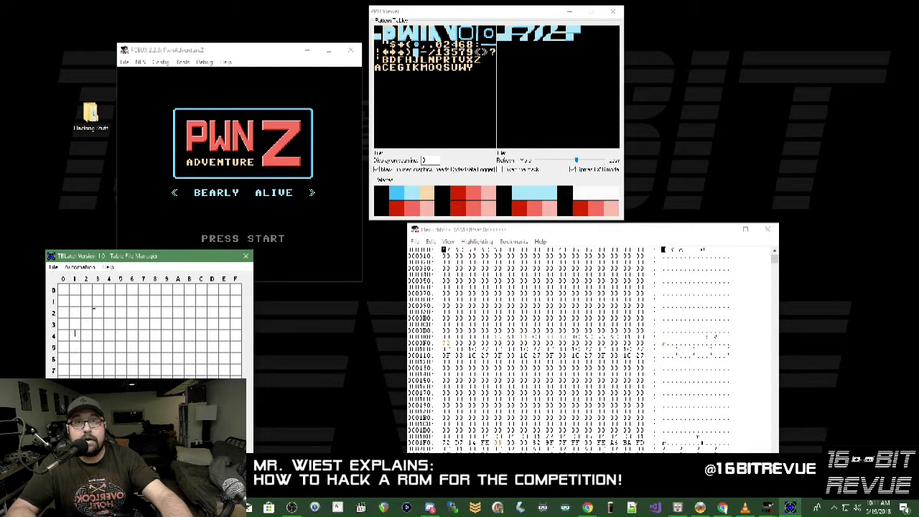
left_click(79, 267)
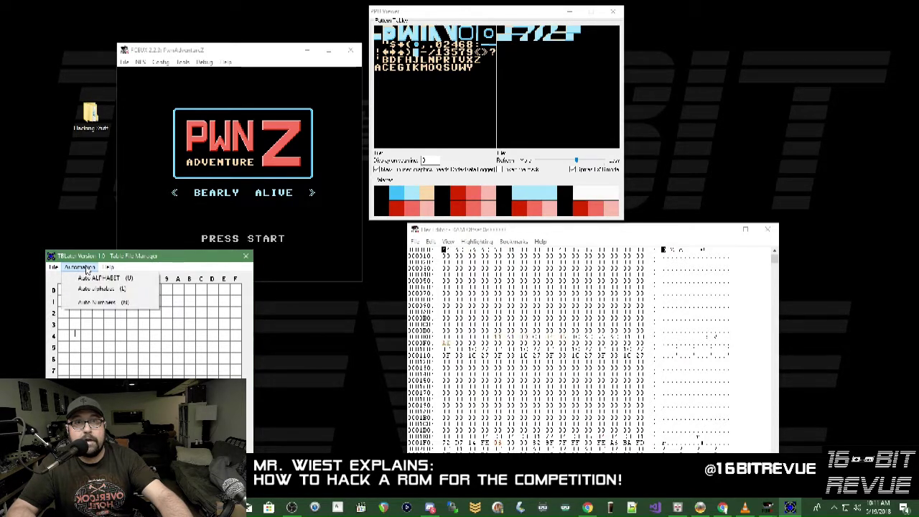
left_click(123, 279)
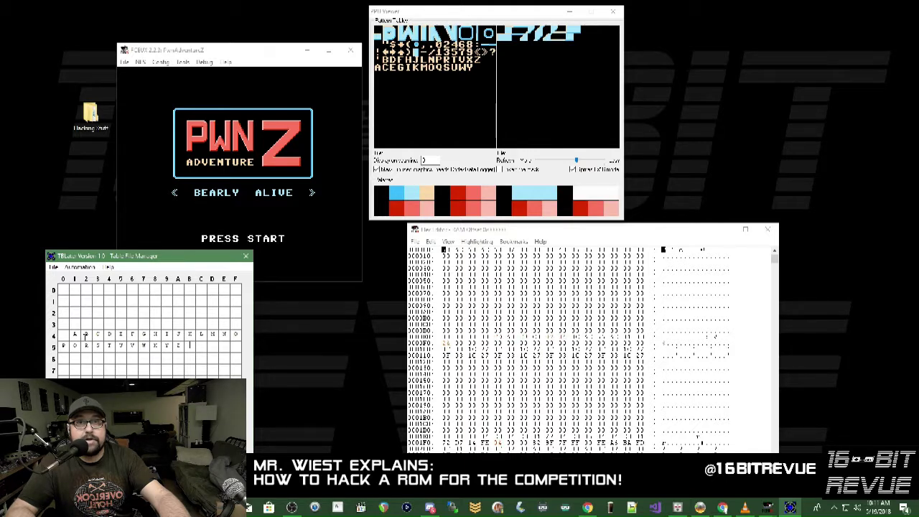
double_click(74, 334)
double_click(178, 346)
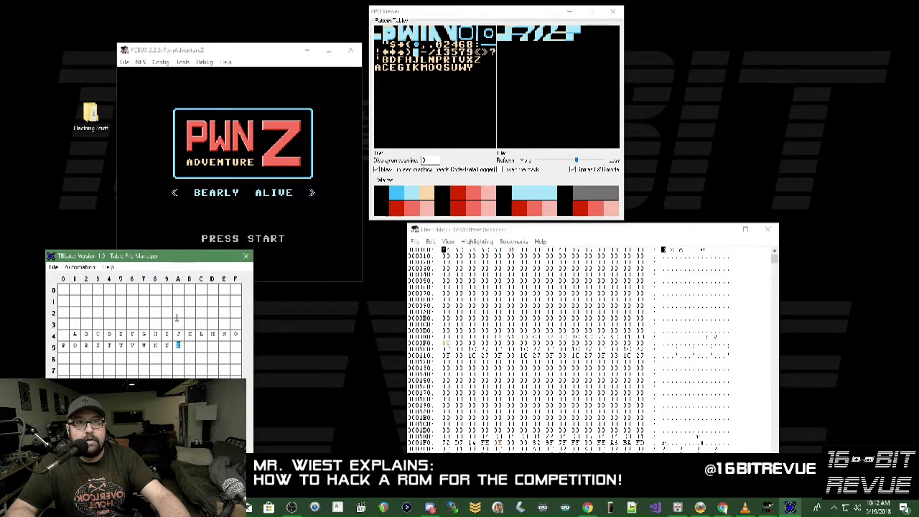
type("Z")
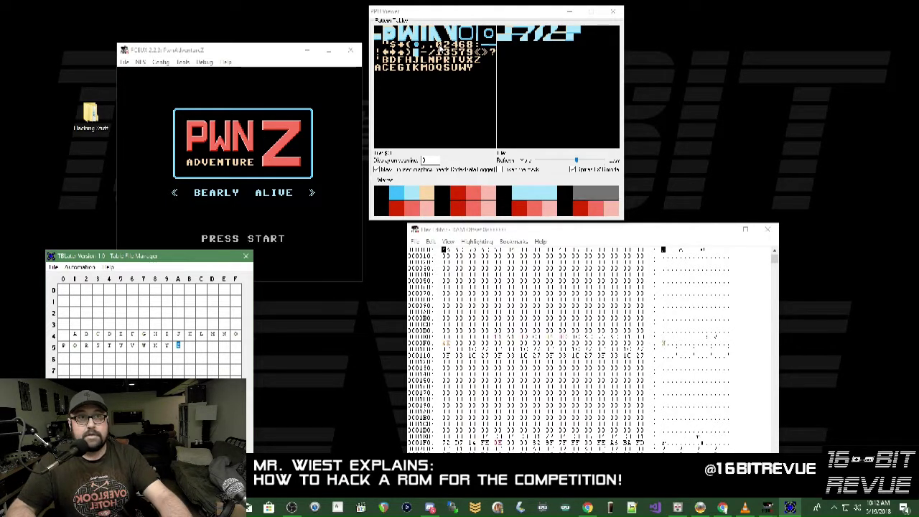
- Auto-fill the digits 0 to 9 into the table, starting at row 3, column 0
left_click(56, 328)
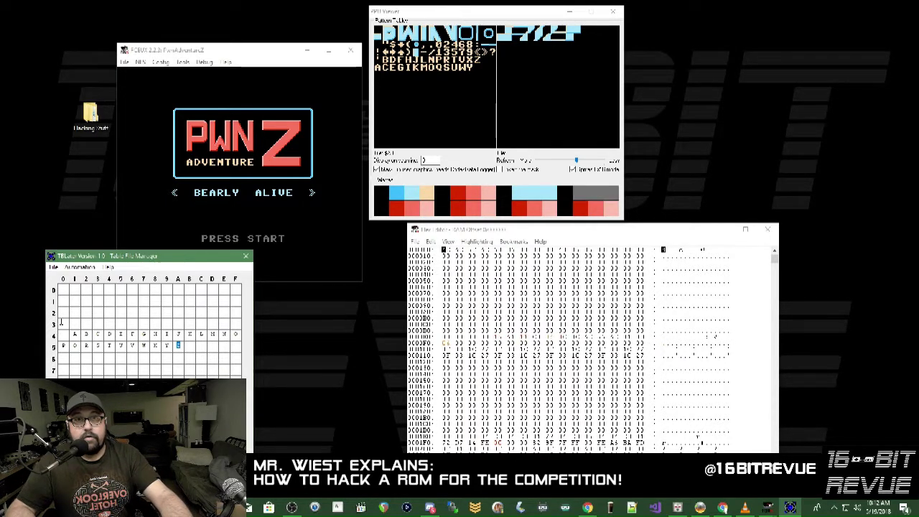
type("-")
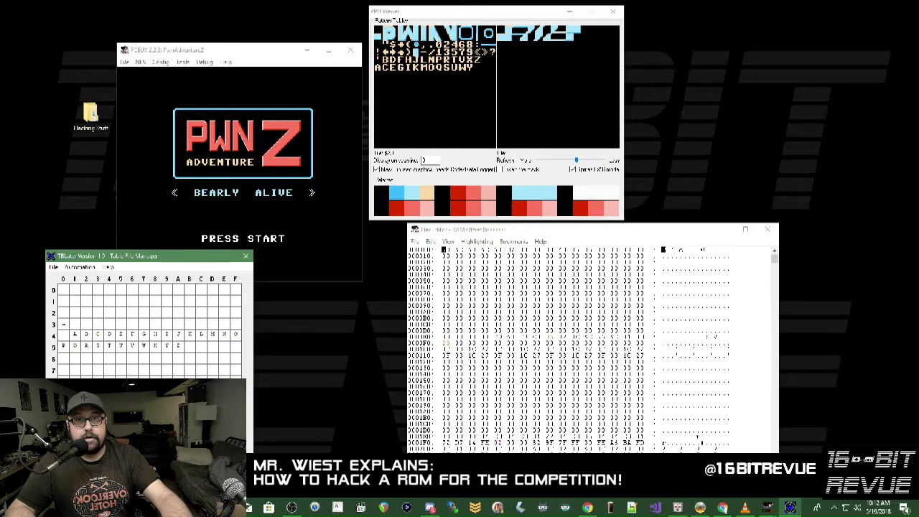
left_click(79, 267)
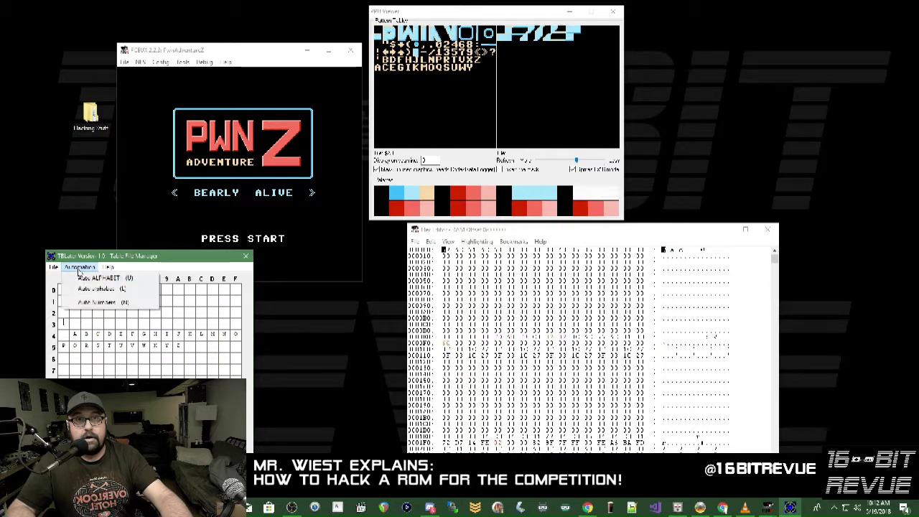
left_click(110, 307)
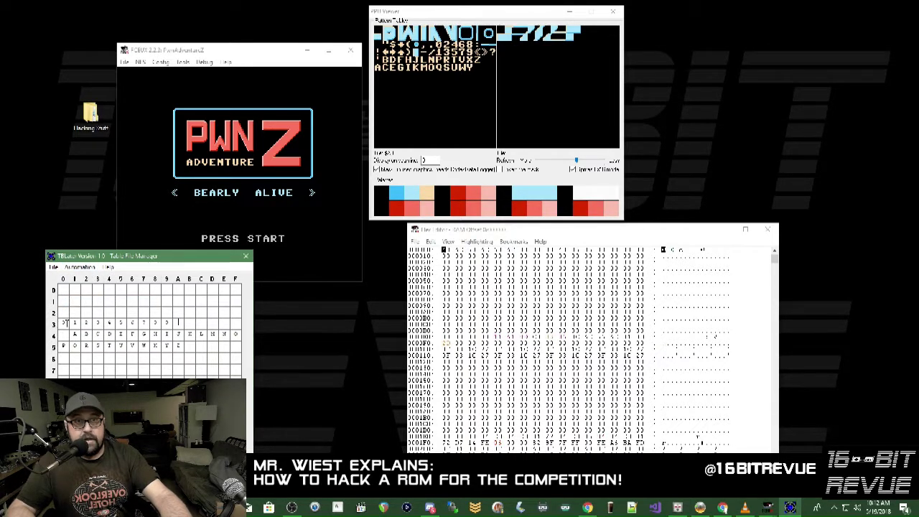
left_click(168, 323)
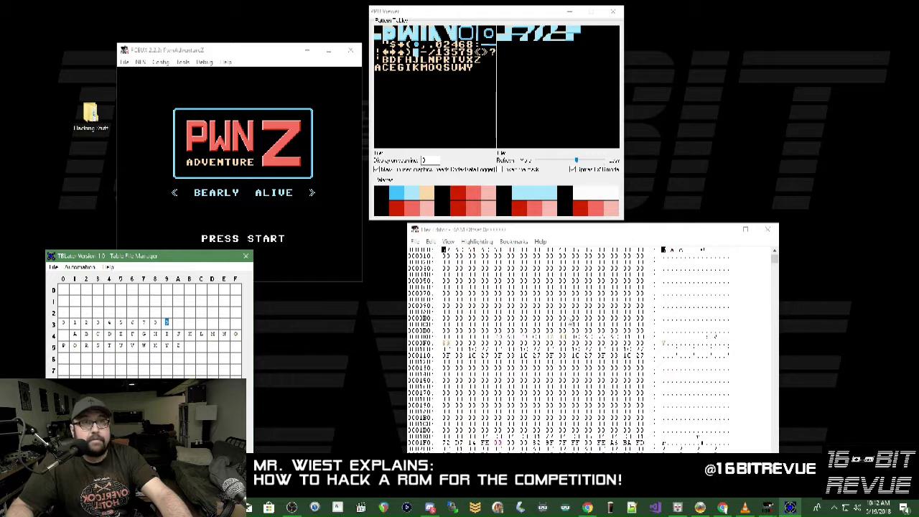
- Save the table as comptable.tbl in the Game Design Club Comp folder and close TBLater
left_click(53, 267)
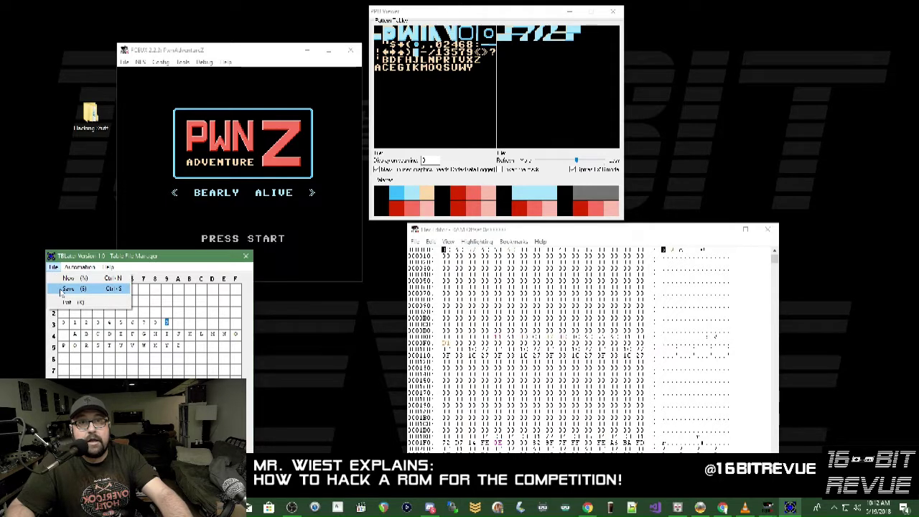
left_click(66, 289)
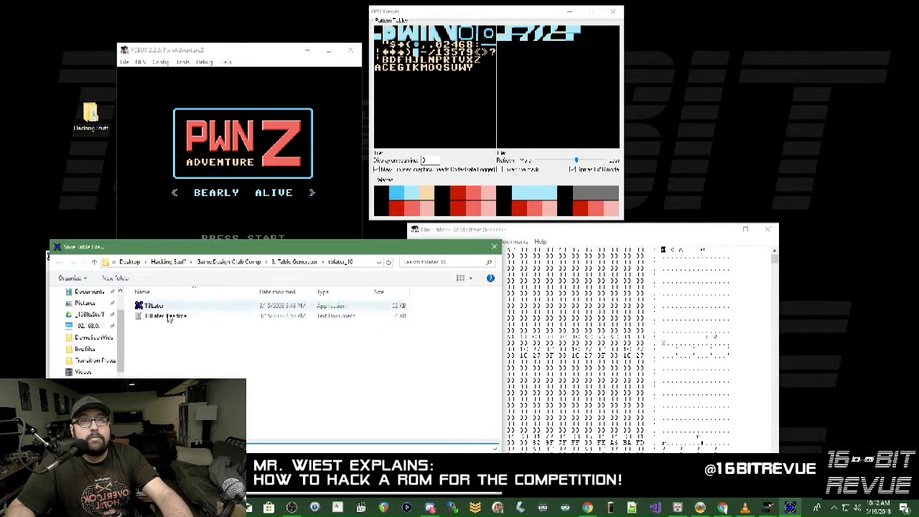
left_click(168, 262)
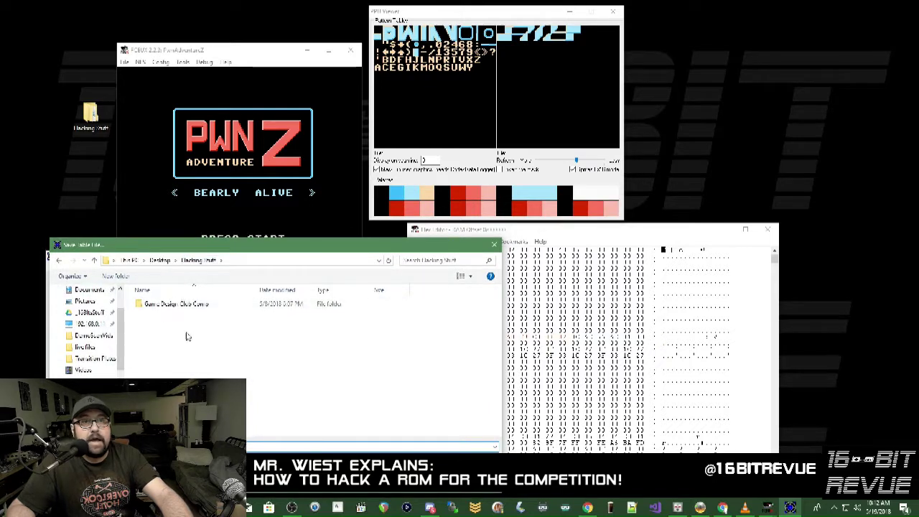
double_click(167, 303)
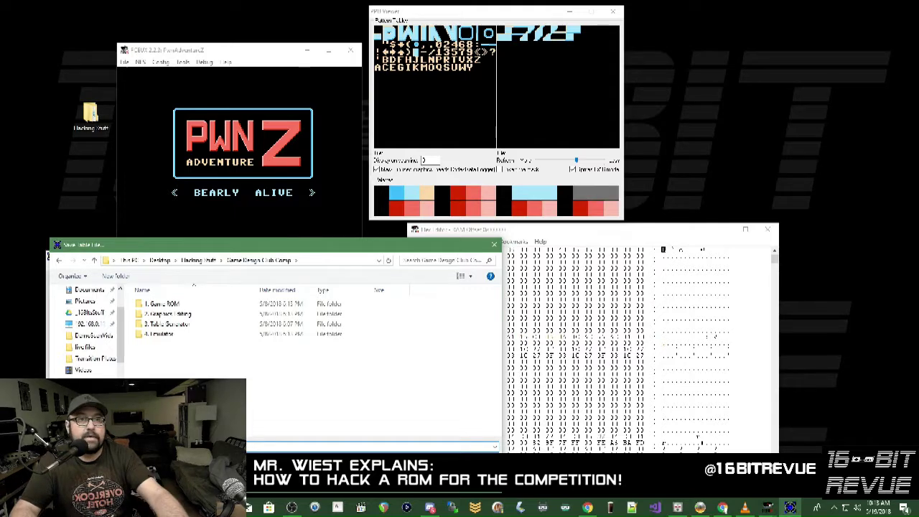
key("Return")
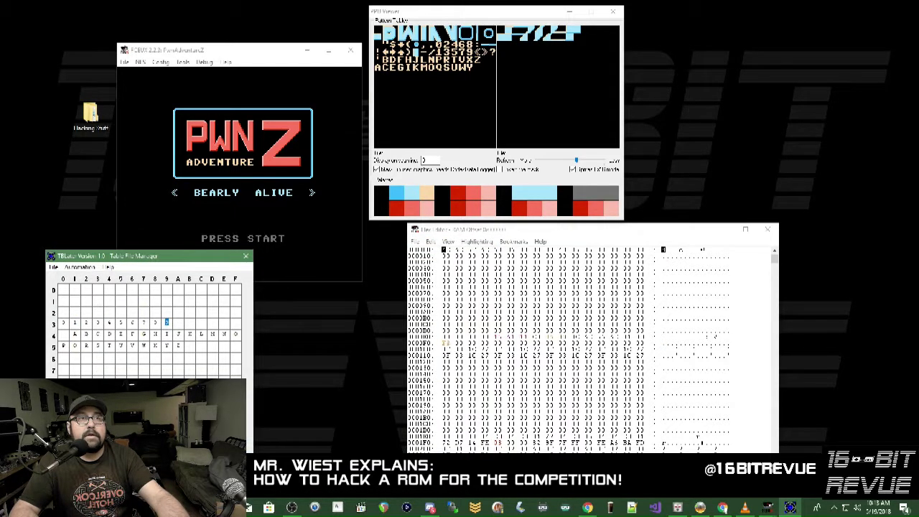
left_click(246, 256)
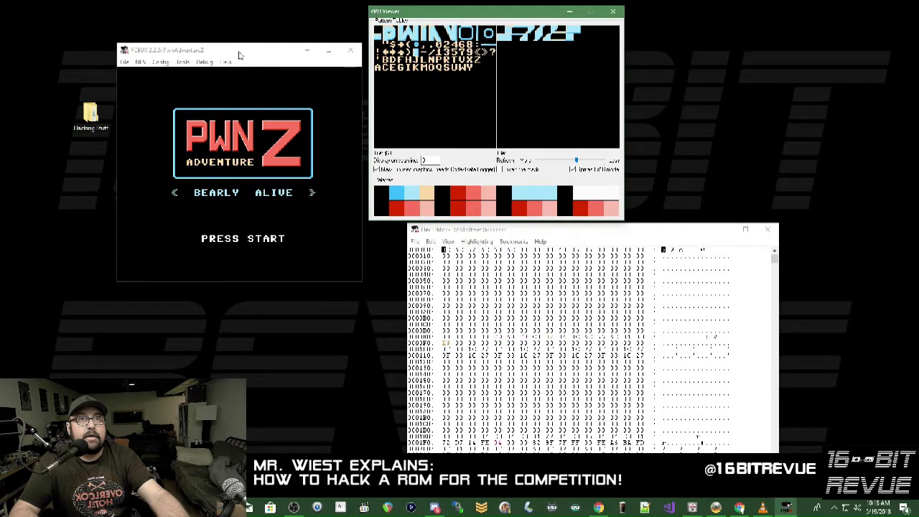
- Move the emulator window up and switch the Hex Editor's view to the ROM file
left_click_drag(240, 49, 238, 19)
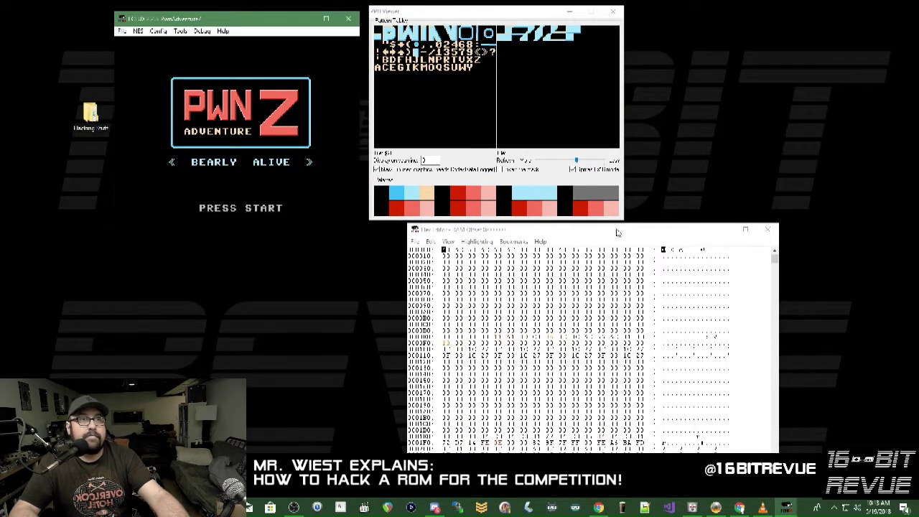
left_click(478, 230)
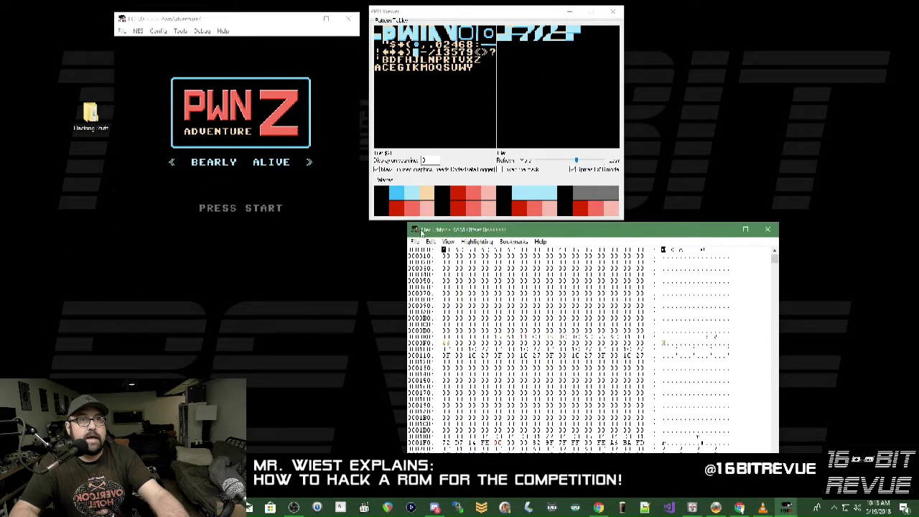
left_click(448, 242)
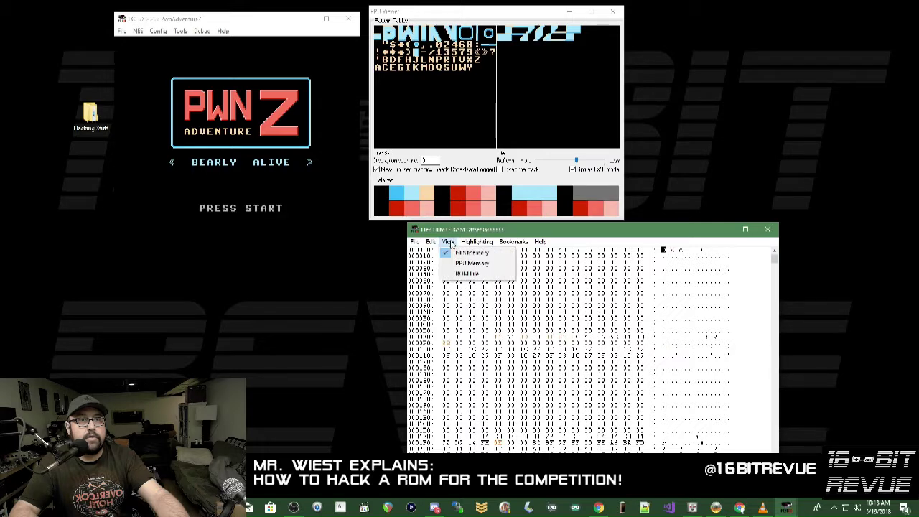
left_click(471, 274)
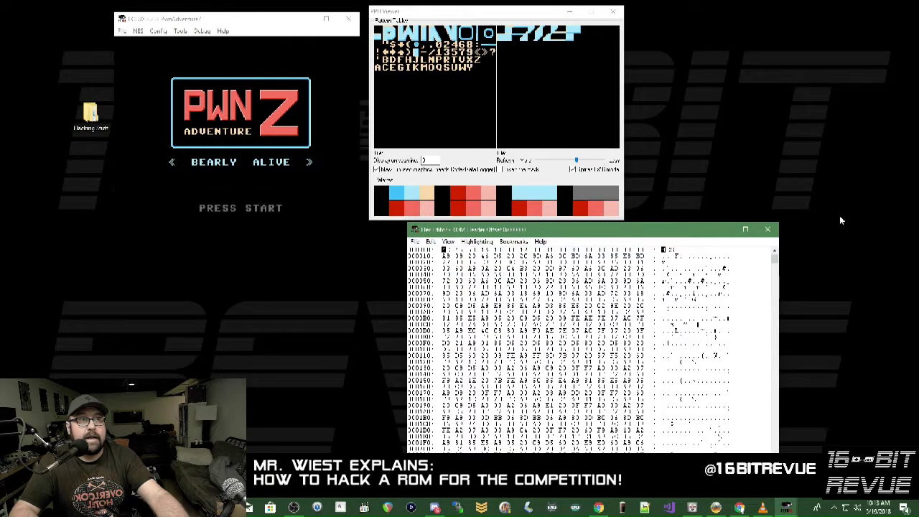
- Close the Hex Editor, the PPU Viewer and the emulator
left_click(768, 229)
left_click(613, 10)
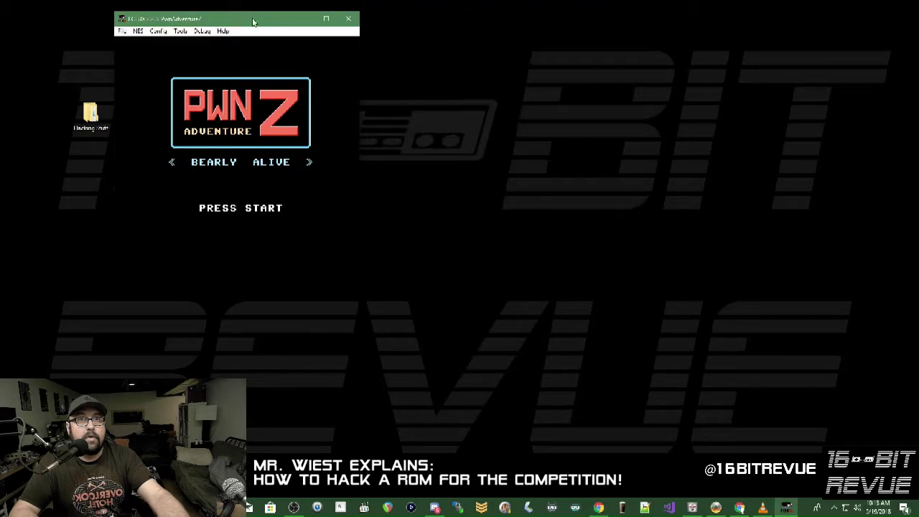
left_click_drag(225, 21, 279, 45)
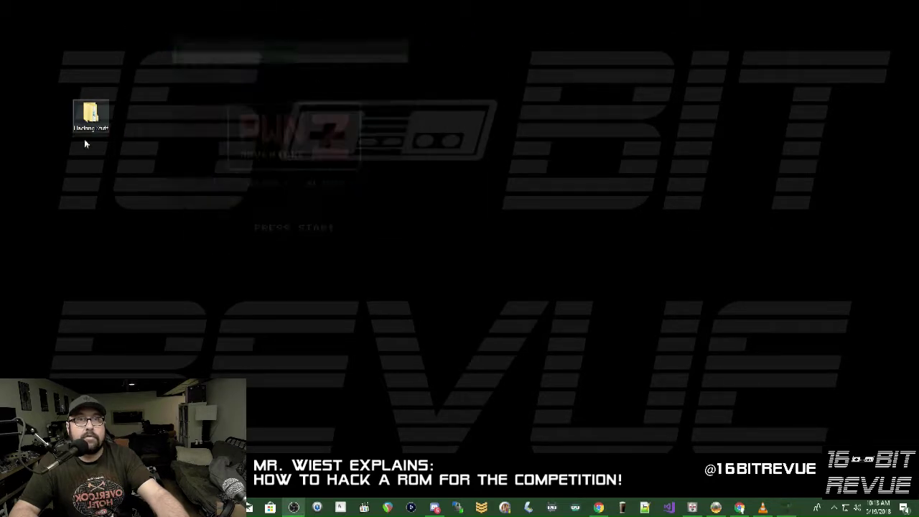
left_click(402, 42)
- Launch fceux from the 4. Emulator folder of Game Design Club Comp inside Hacking Stuff
double_click(91, 116)
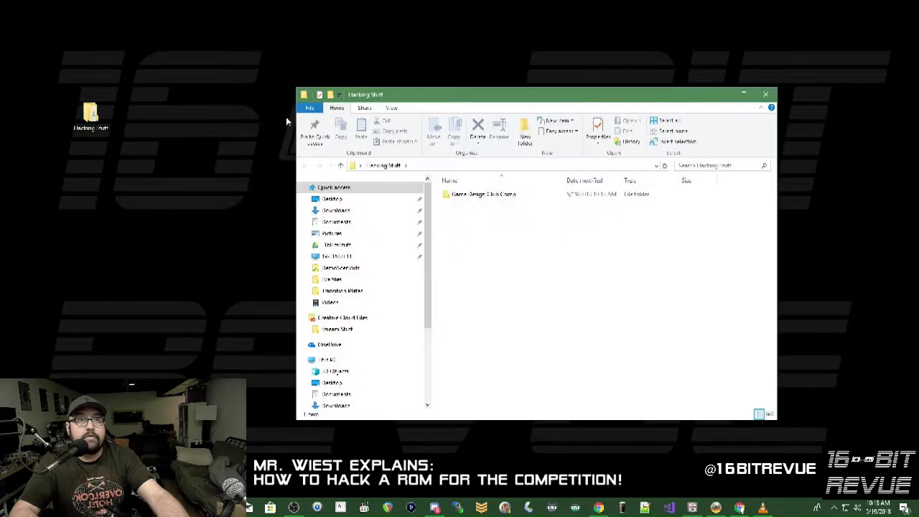
double_click(500, 196)
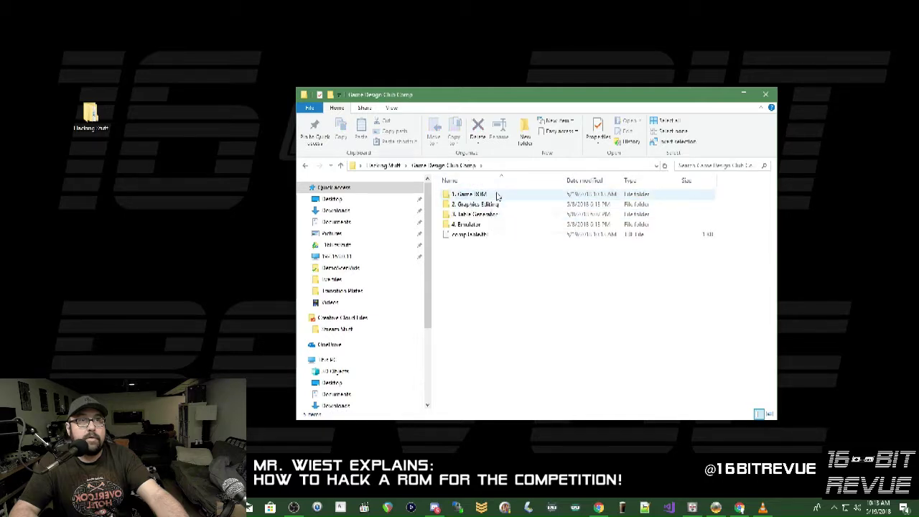
double_click(454, 224)
double_click(480, 196)
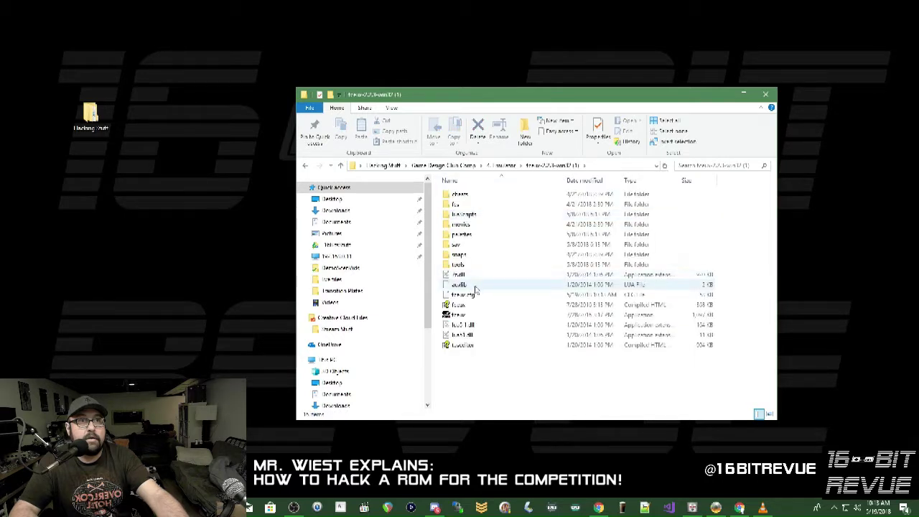
double_click(476, 316)
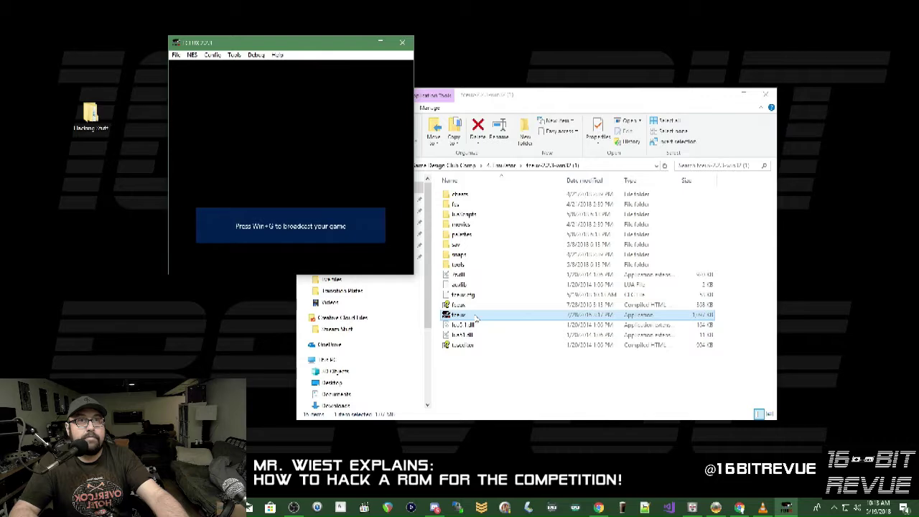
- Load the PwnAdventureZ ROM from 1. Game ROM, shift the emulator window aside and close File Explorer
left_click(177, 56)
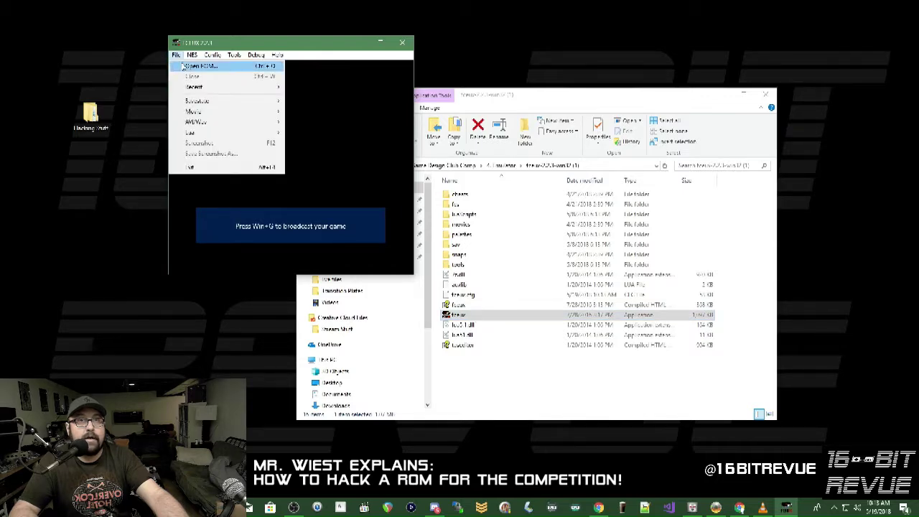
left_click(185, 66)
double_click(287, 136)
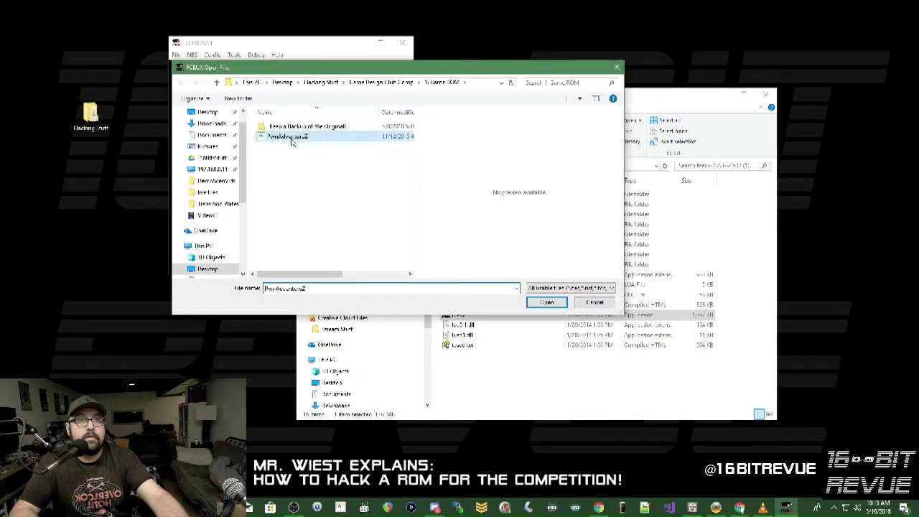
left_click_drag(300, 45, 257, 44)
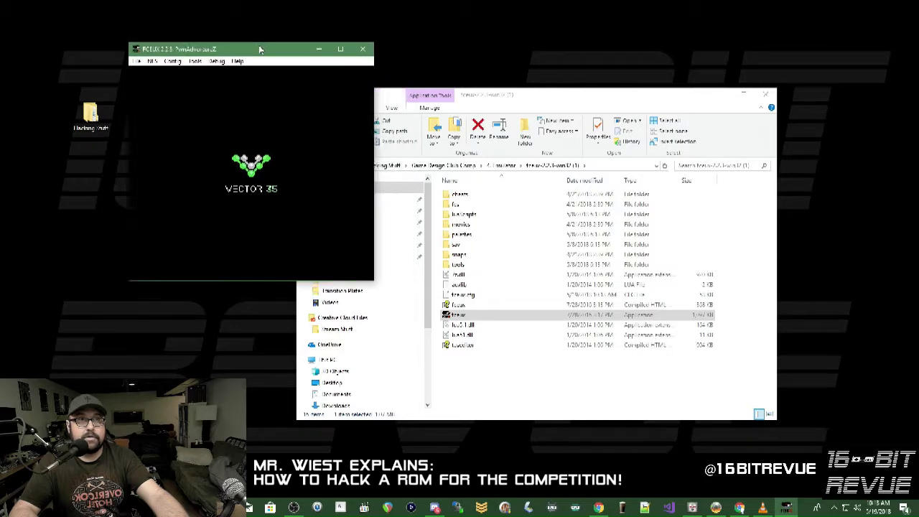
left_click(766, 94)
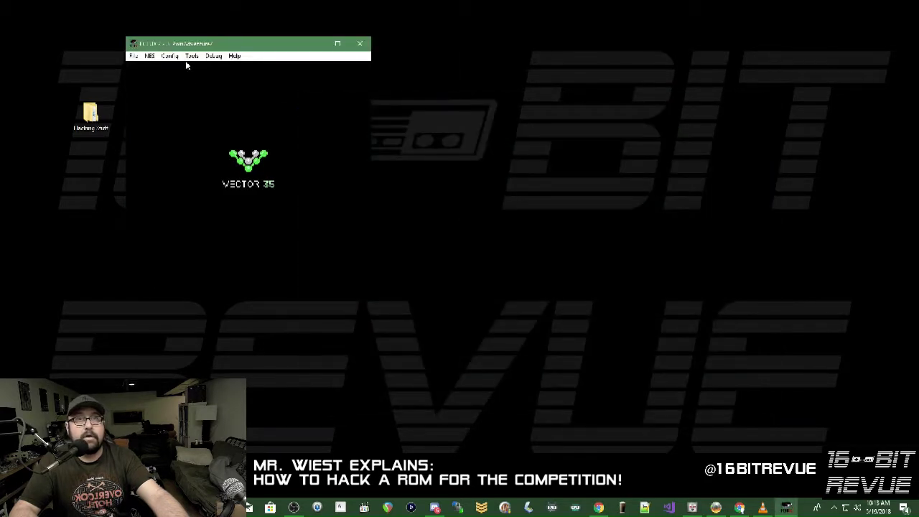
- Open the Hex Editor, place it beside the emulator window and switch its view to the ROM file
left_click(213, 56)
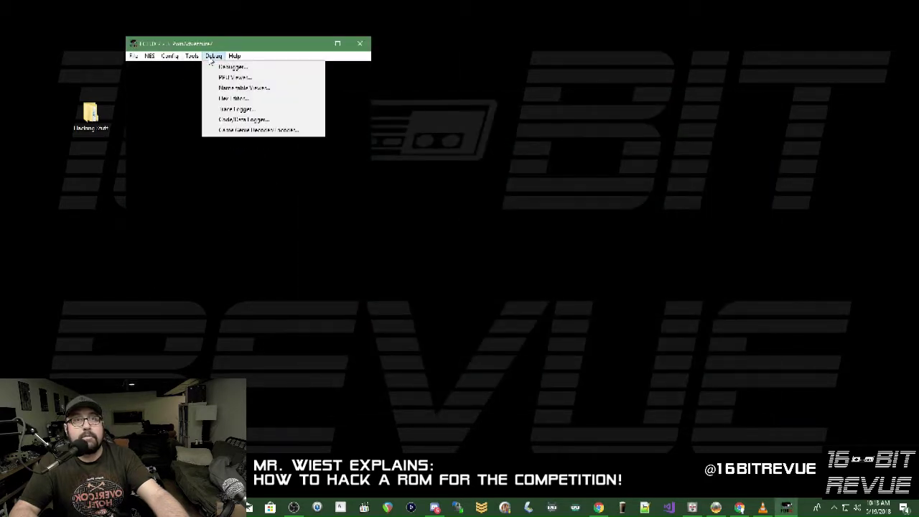
left_click(227, 101)
left_click_drag(552, 223, 532, 51)
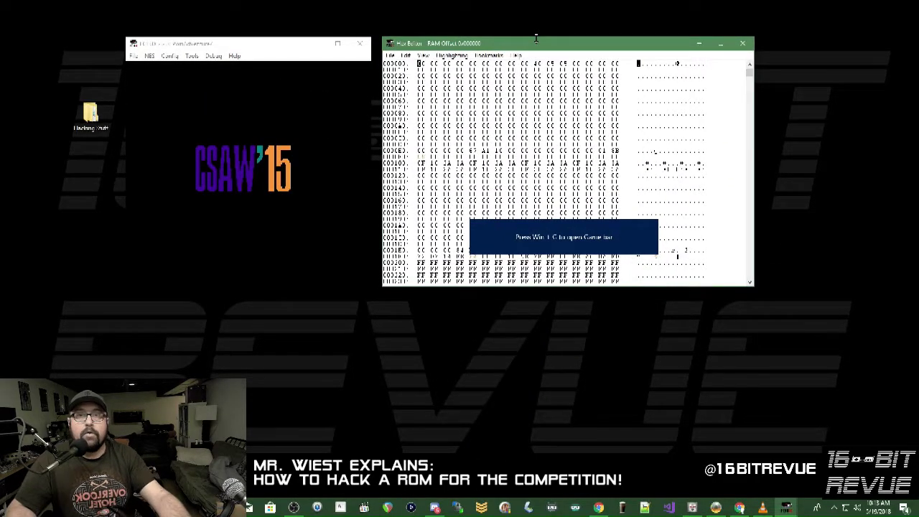
left_click(424, 55)
left_click(453, 91)
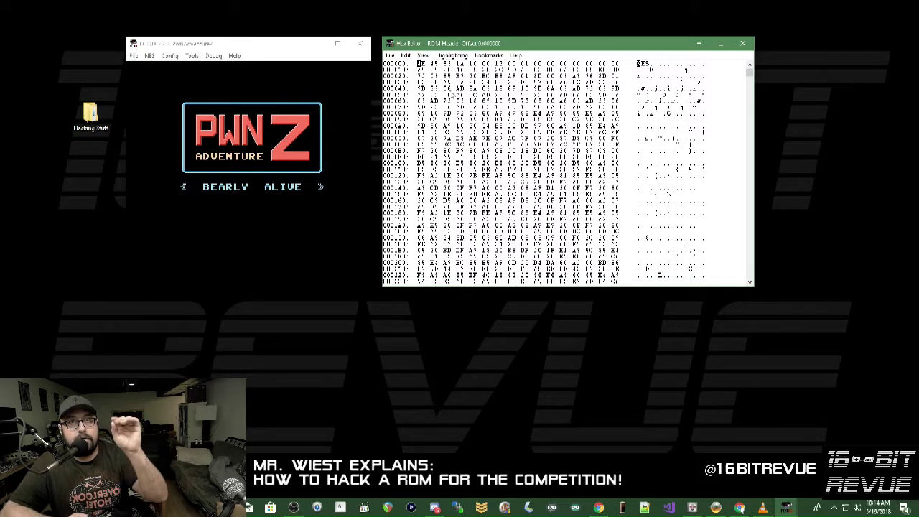
- Load the table file compTable.tbl from the Game Design Club Comp folder into the Hex Editor
left_click(390, 56)
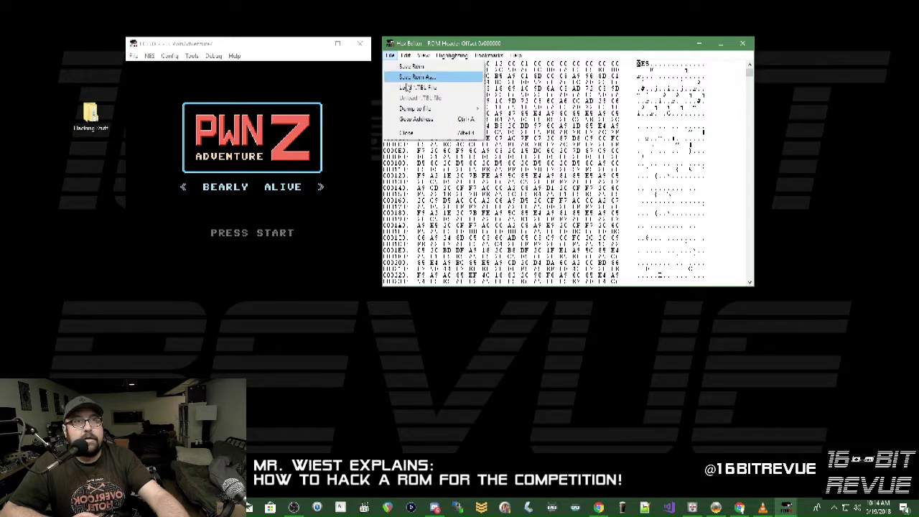
left_click(434, 87)
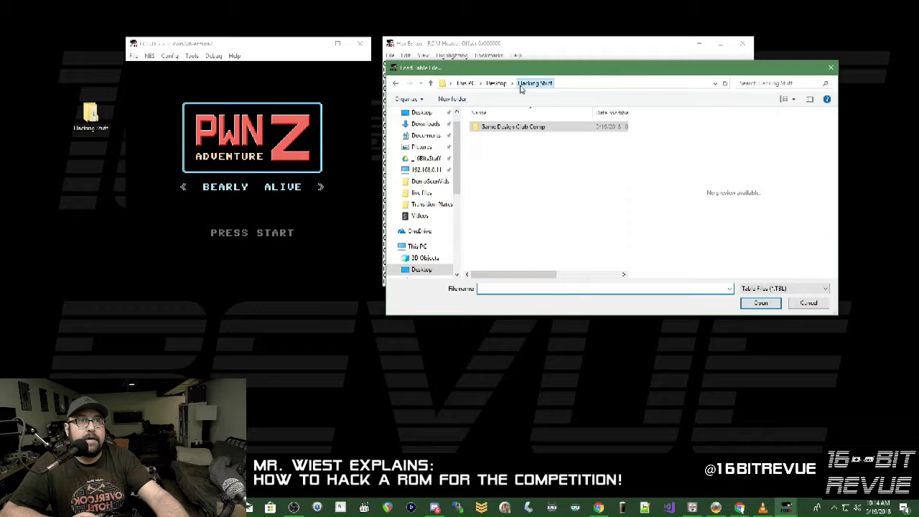
double_click(506, 127)
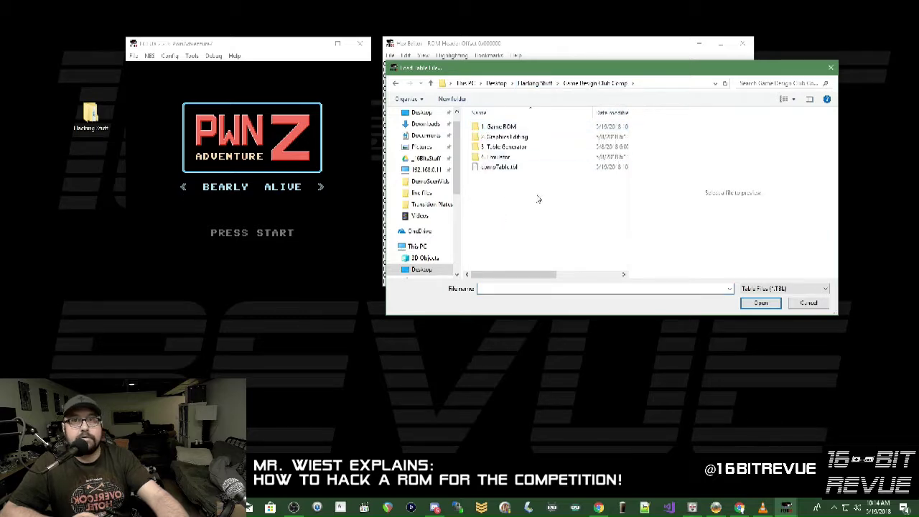
double_click(499, 171)
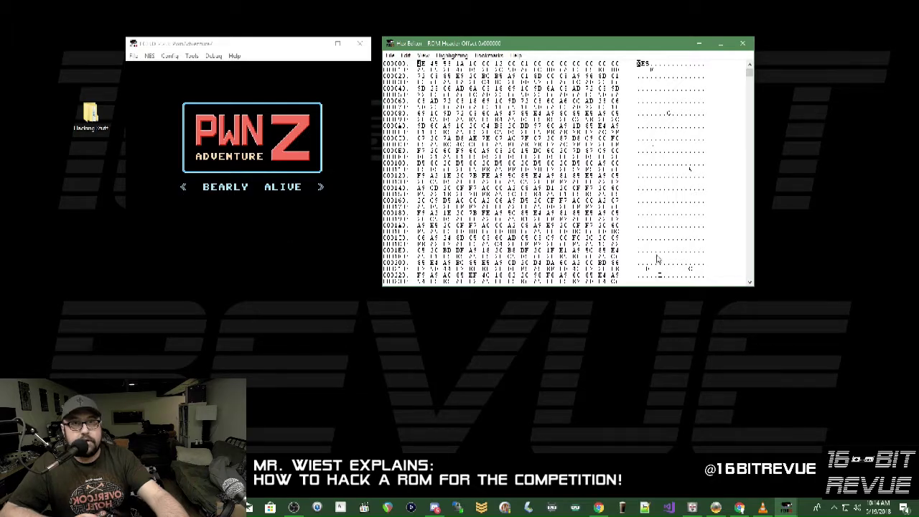
- Look through the ROM's decoded text column for readable in-game text such as menus, messages and item descriptions
left_click(749, 84)
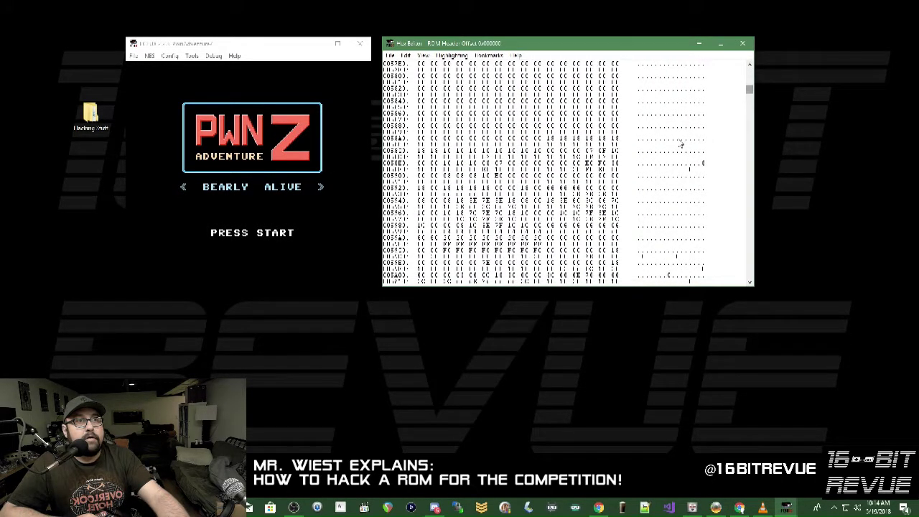
scroll(681, 145, "up", 10)
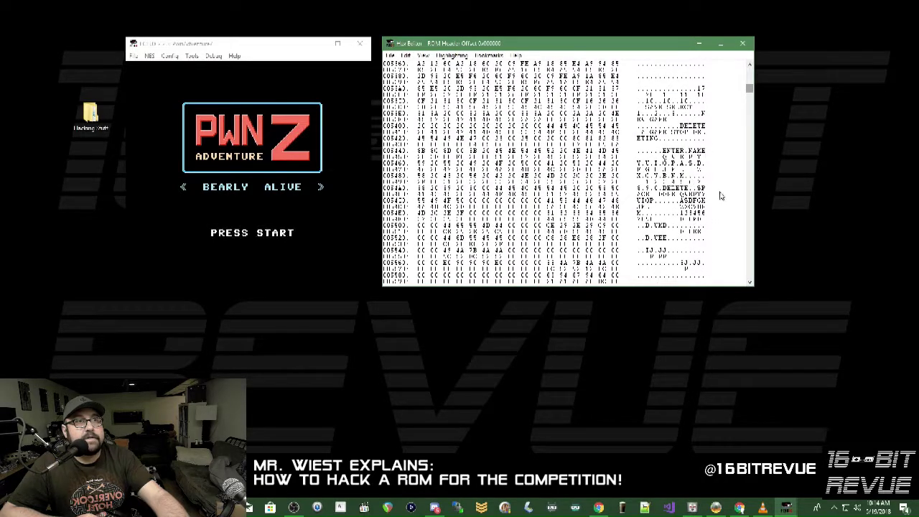
scroll(720, 195, "down", 20)
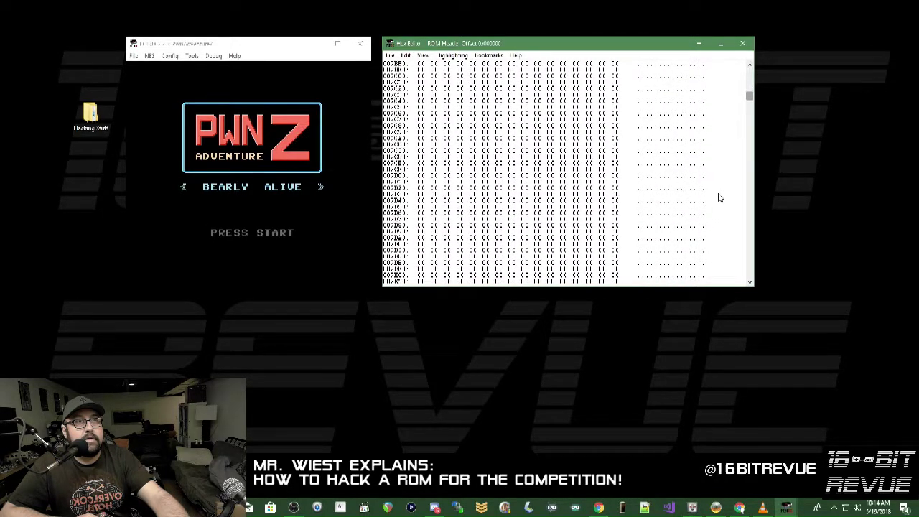
scroll(721, 198, "down", 20)
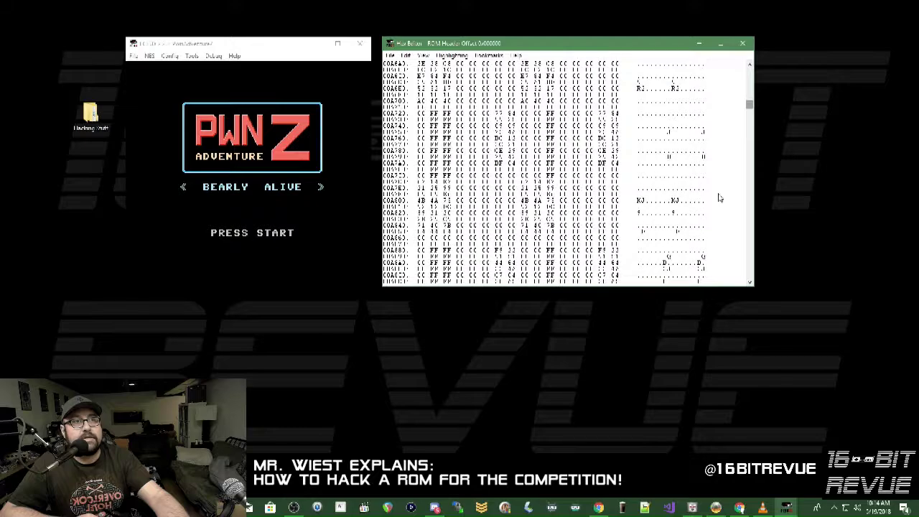
scroll(720, 197, "down", 20)
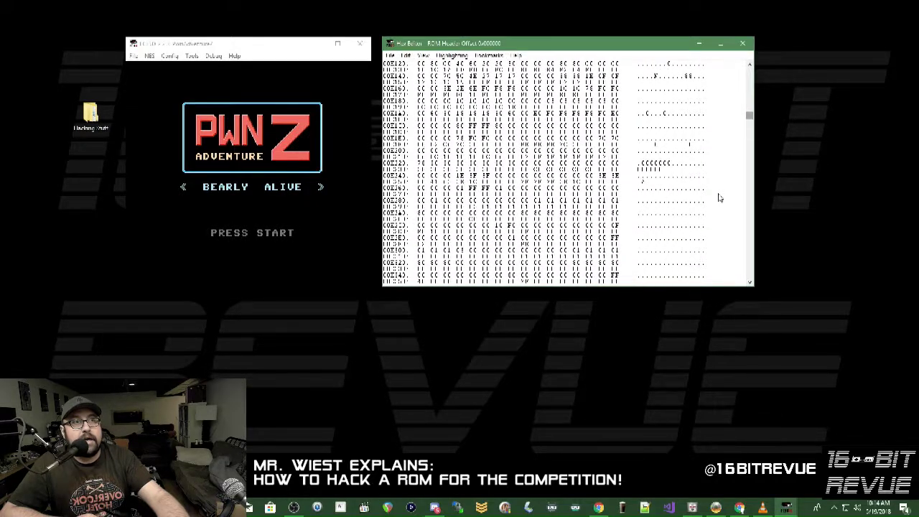
scroll(721, 198, "down", 20)
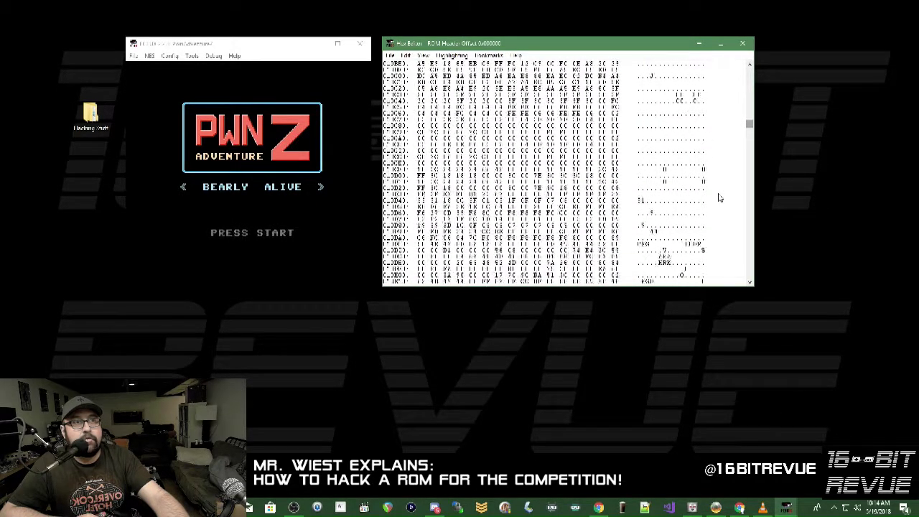
scroll(721, 198, "down", 20)
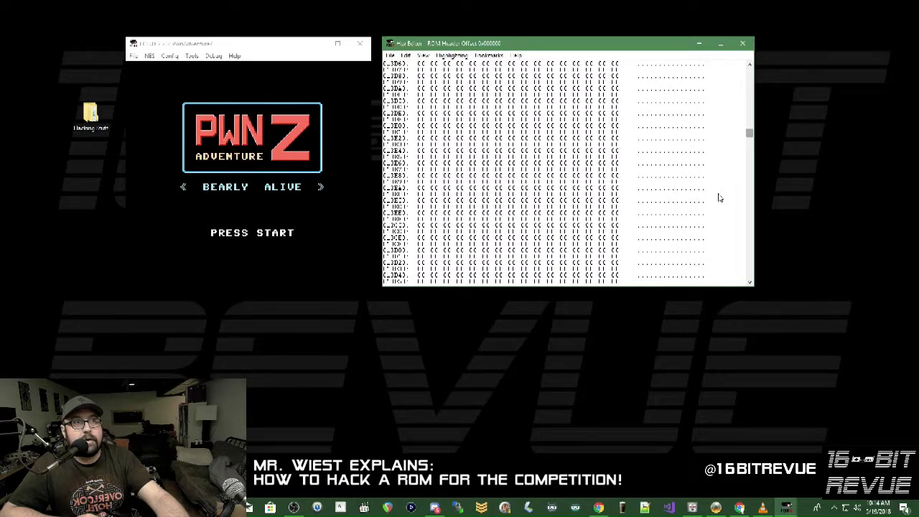
scroll(720, 197, "down", 20)
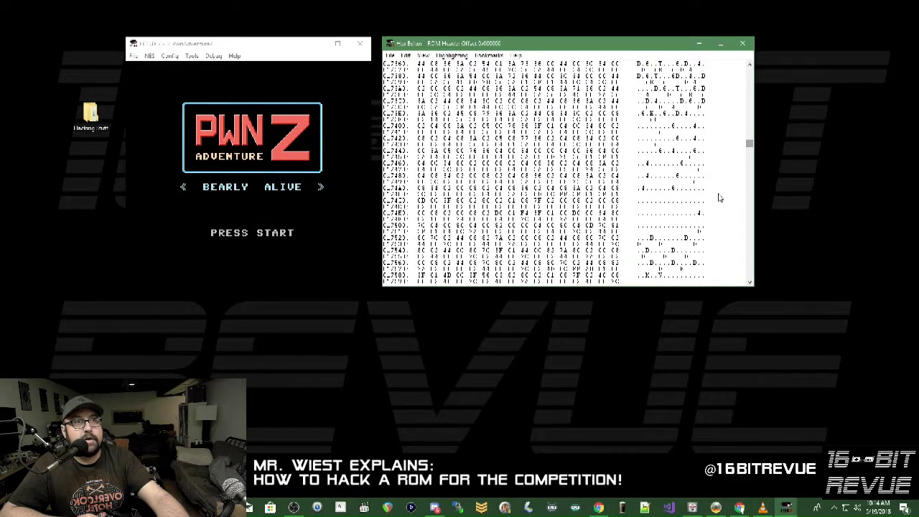
scroll(720, 197, "down", 15)
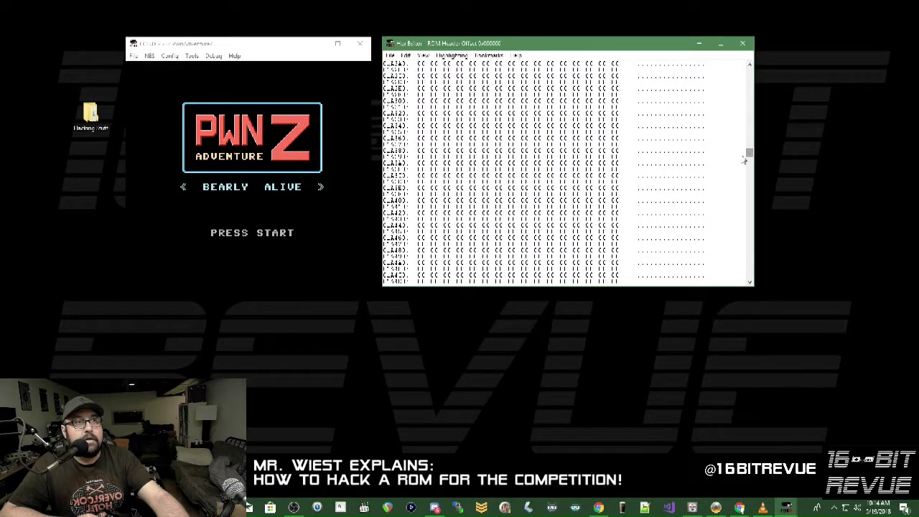
left_click_drag(749, 154, 749, 244)
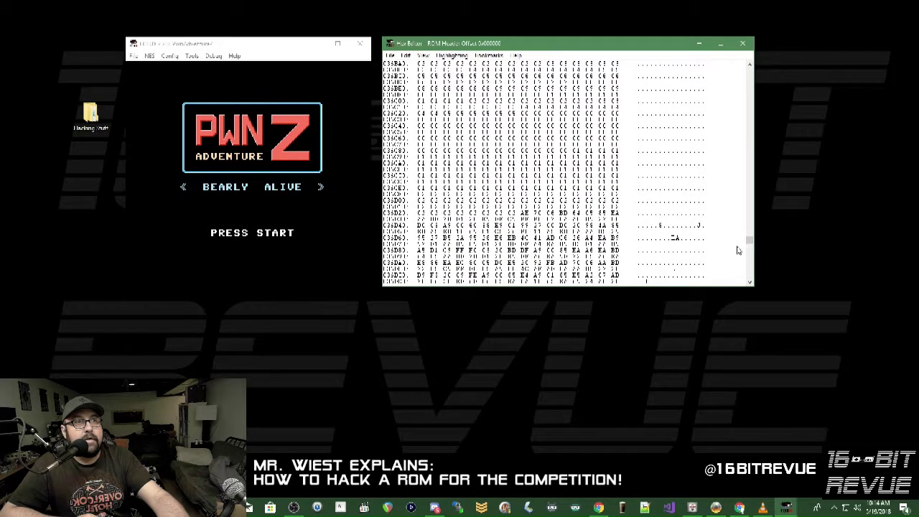
scroll(738, 250, "up", 10)
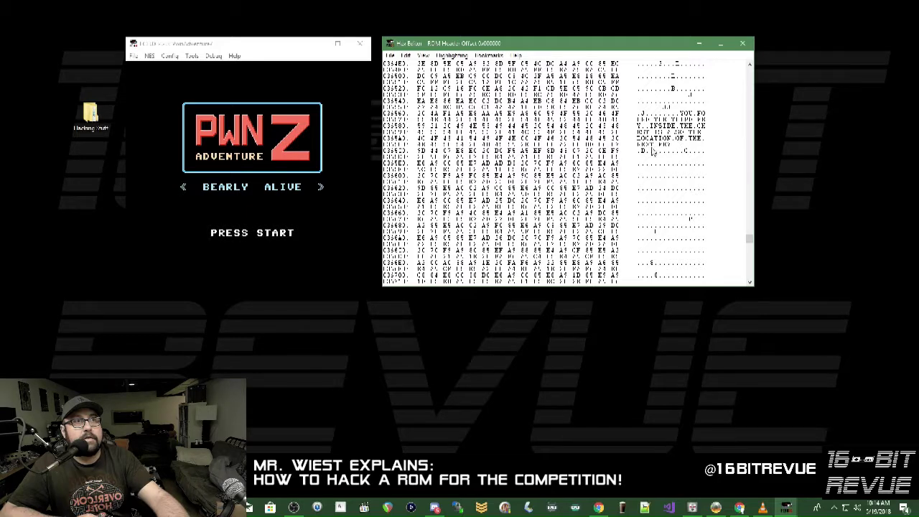
scroll(653, 151, "down", 15)
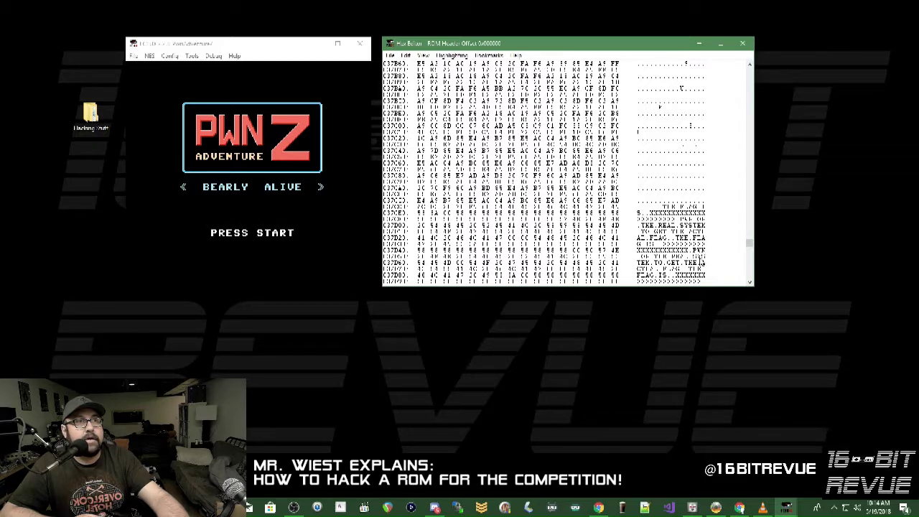
scroll(708, 251, "down", 9)
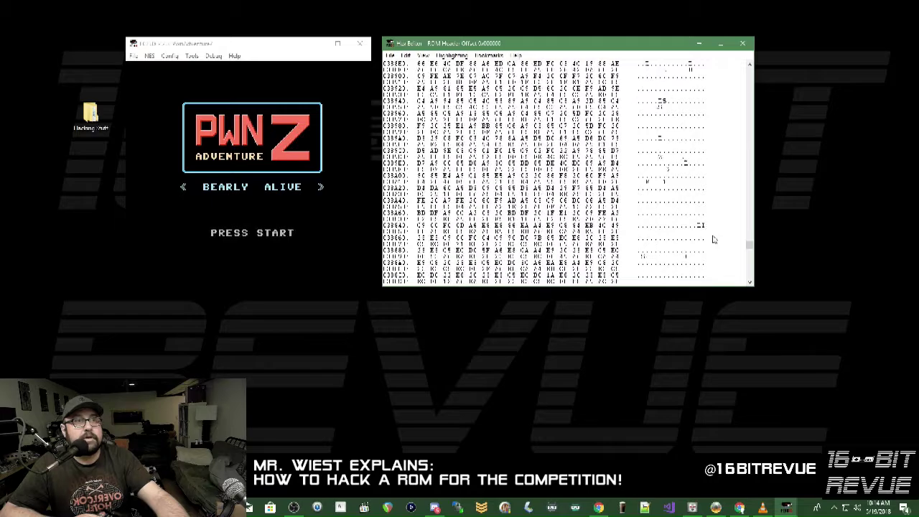
scroll(713, 239, "down", 12)
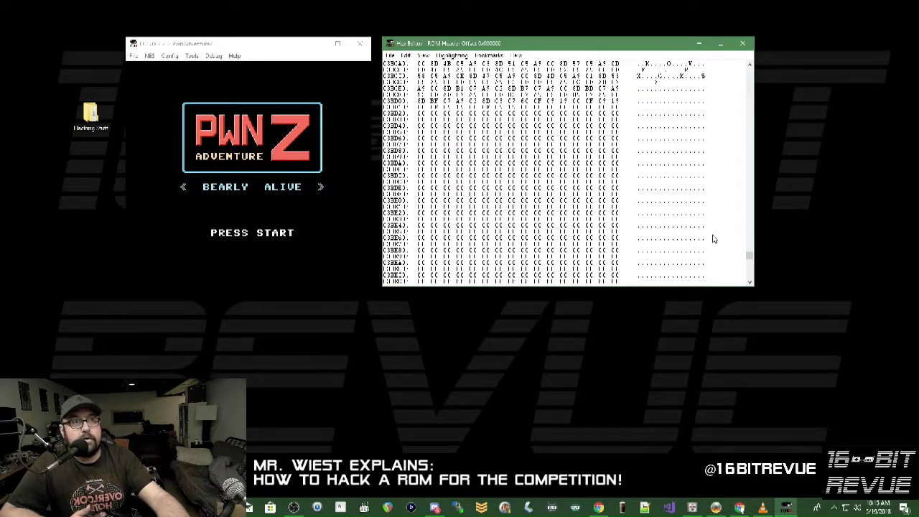
scroll(713, 239, "down", 10)
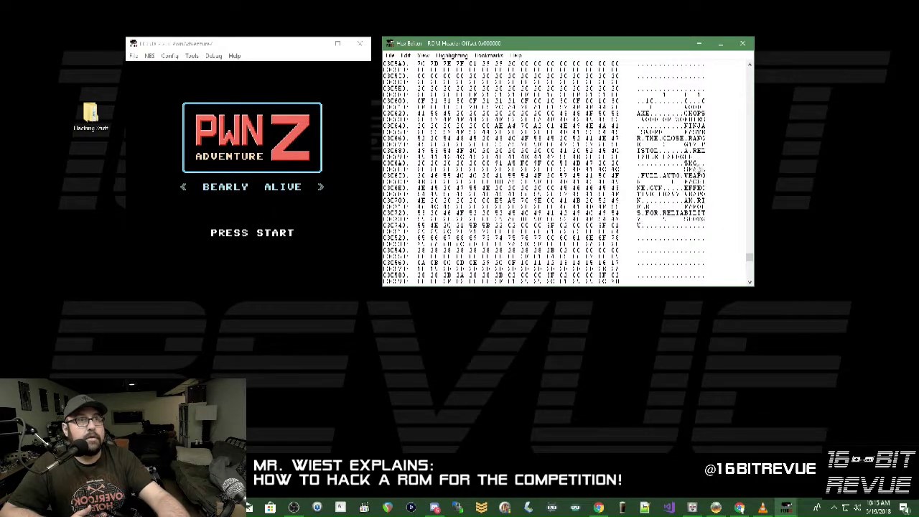
- Search downward from the beginning of the ROM for the text START using the loaded table, and close the Find dialog
left_click_drag(747, 258, 760, 68)
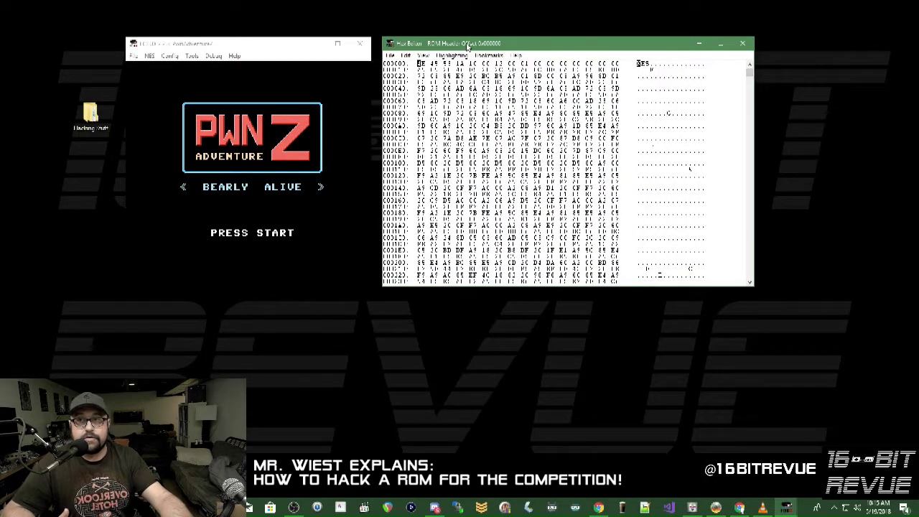
left_click(405, 56)
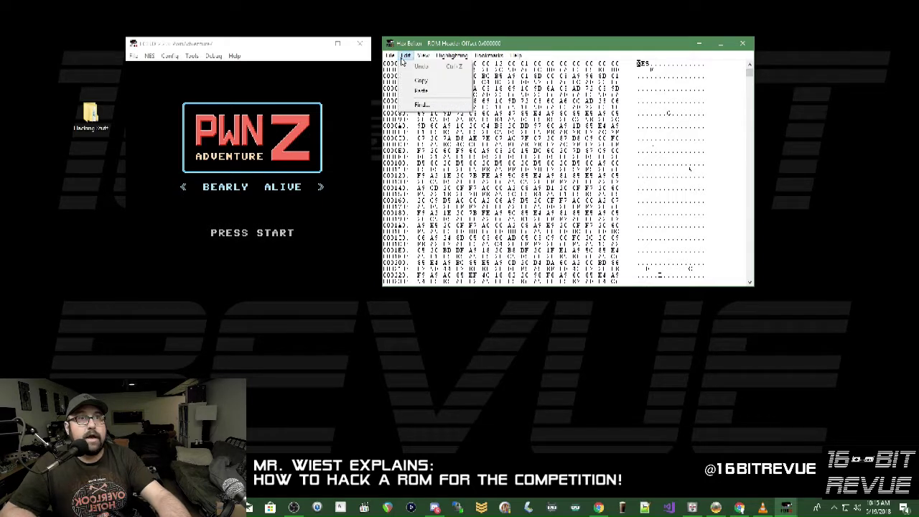
left_click(421, 105)
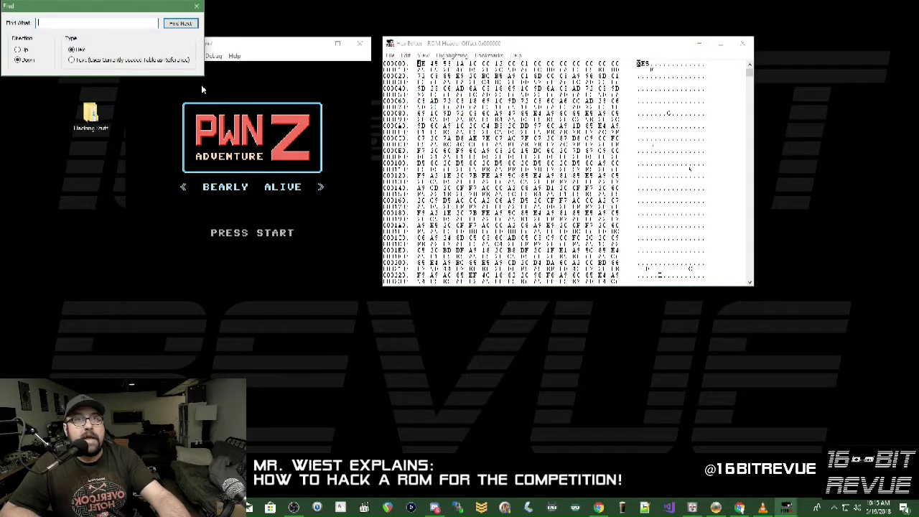
left_click_drag(108, 11, 394, 14)
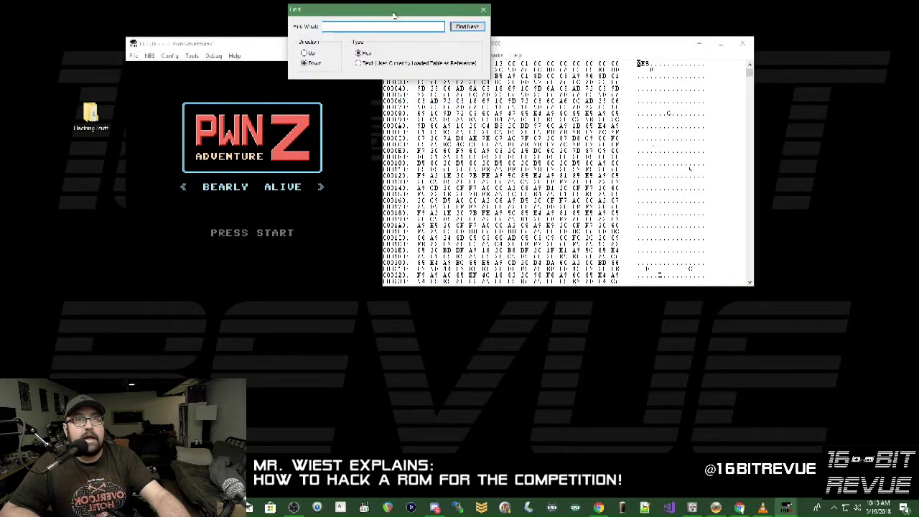
left_click(363, 64)
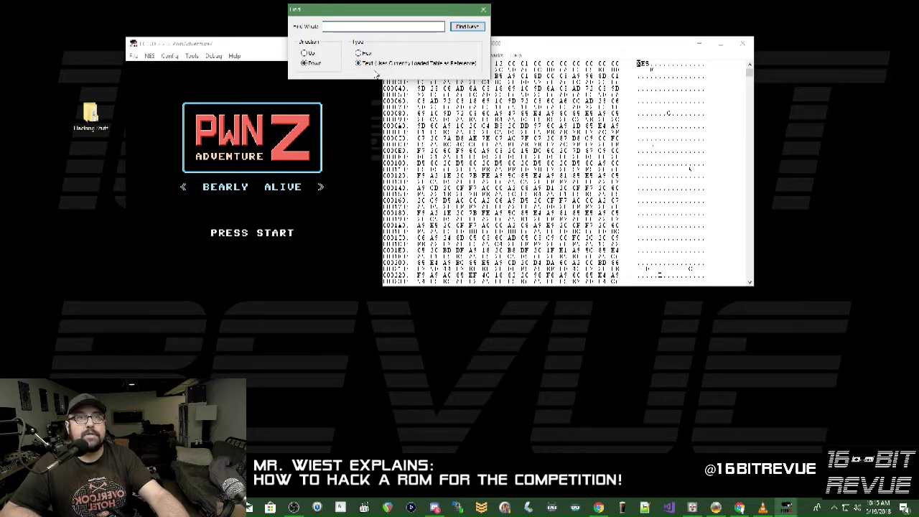
left_click(359, 27)
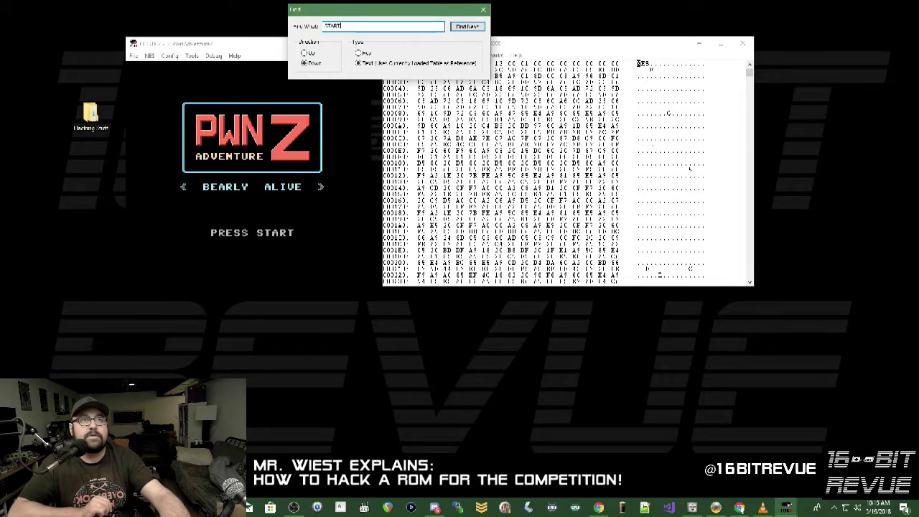
left_click(468, 27)
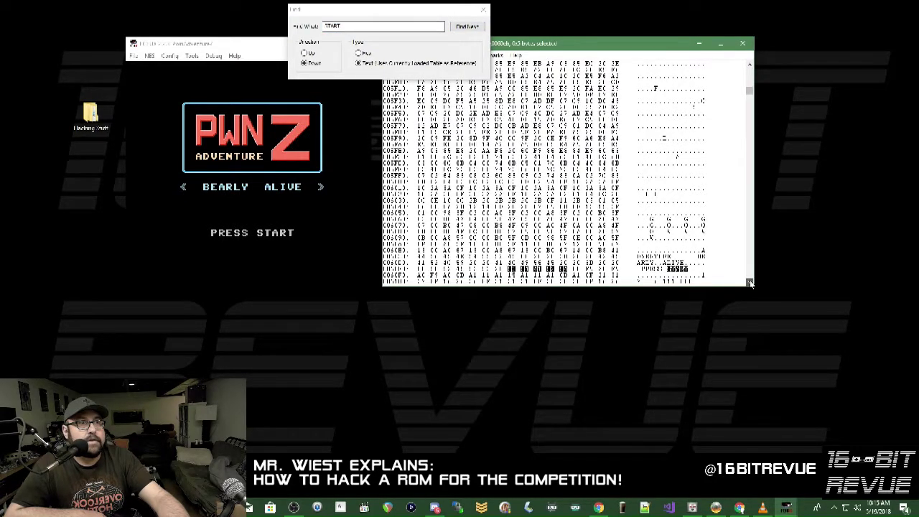
scroll(751, 284, "down", 2)
left_click(483, 9)
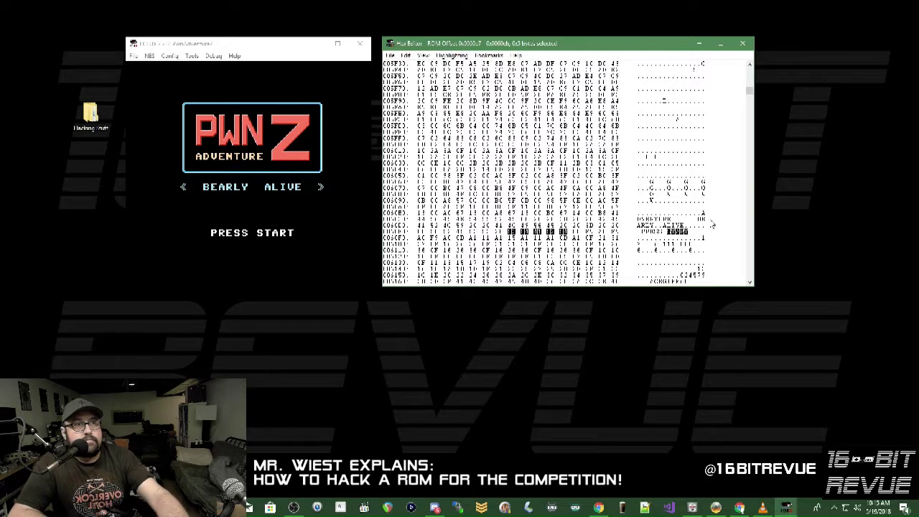
- Step the cursor byte by byte from the first letter of ADVENTURE to the gap between BEARLY and ALIVE to examine the spacing
left_click(703, 215)
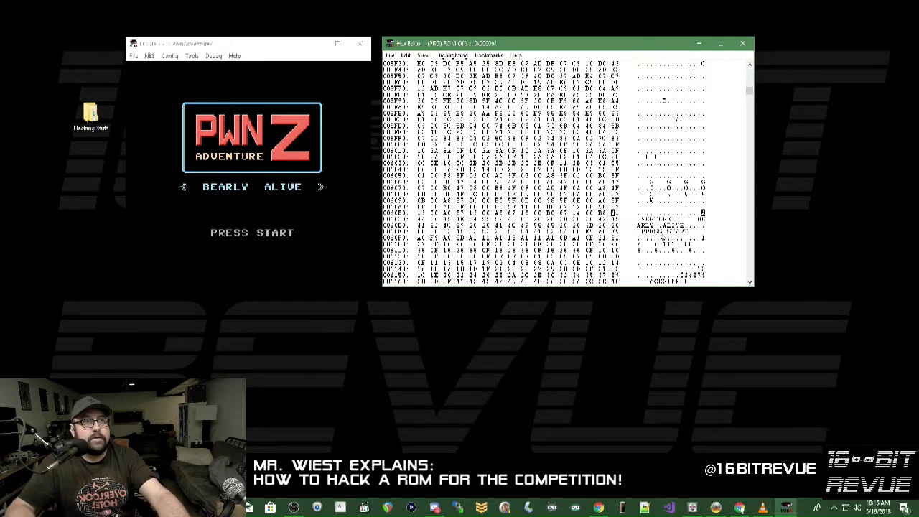
key("Right")
key("Right")
key("Right")
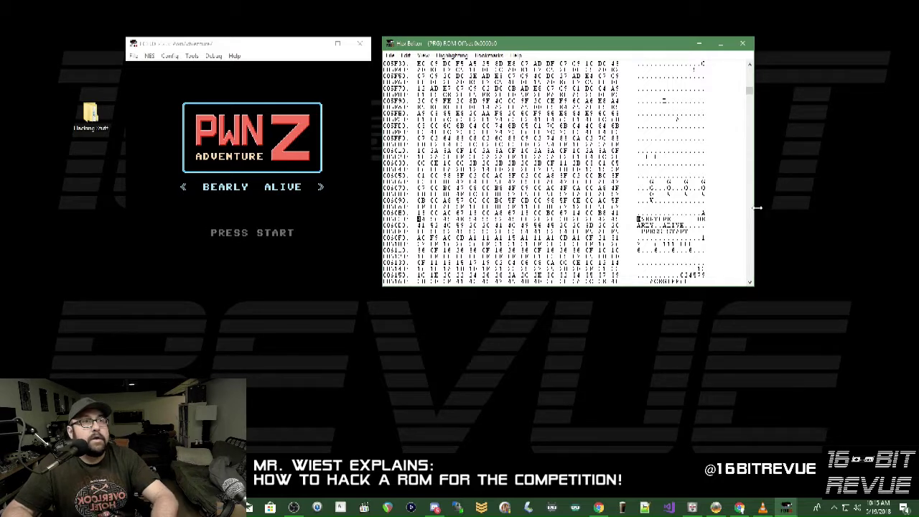
key("Right")
key("Right")
key("Right")
key("Right")
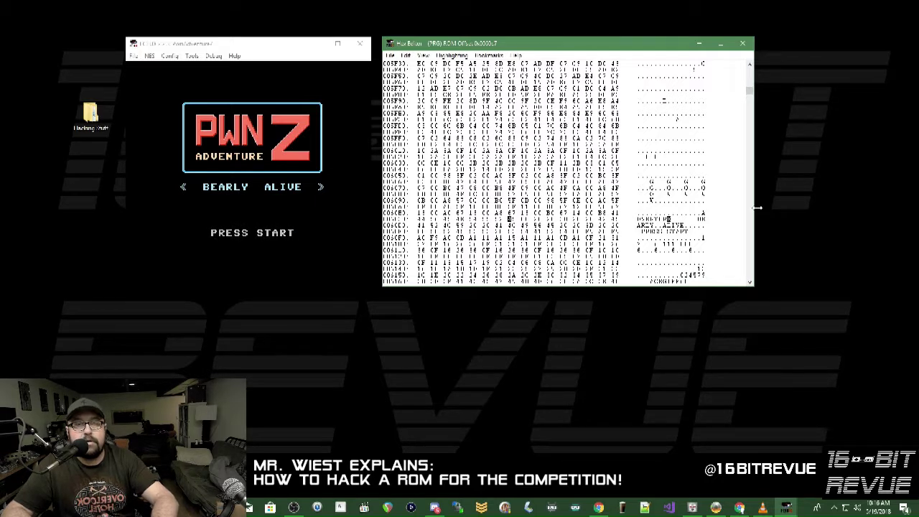
key("Right")
key("Right")
key("Right")
key("Right")
key("Right")
key("Right")
key("Right")
key("Right")
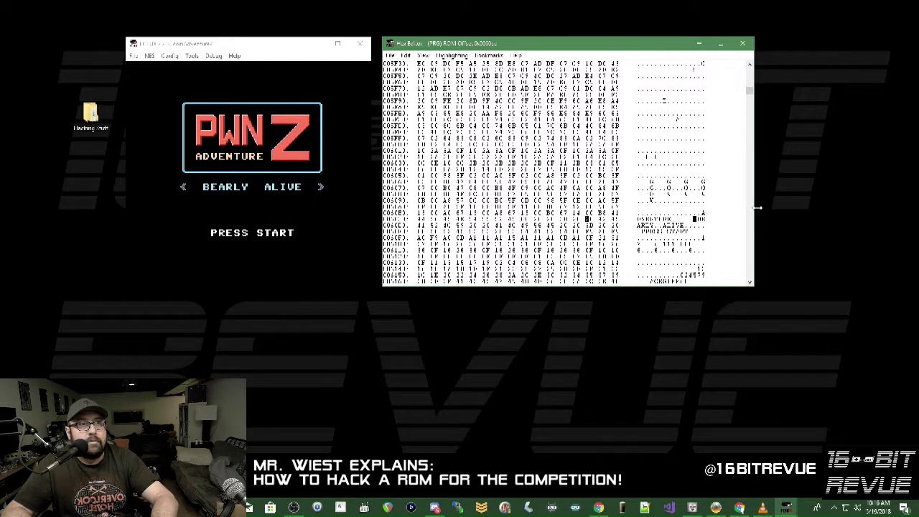
key("Right")
key("Right")
key("Right")
key("Right")
key("Right")
key("Right")
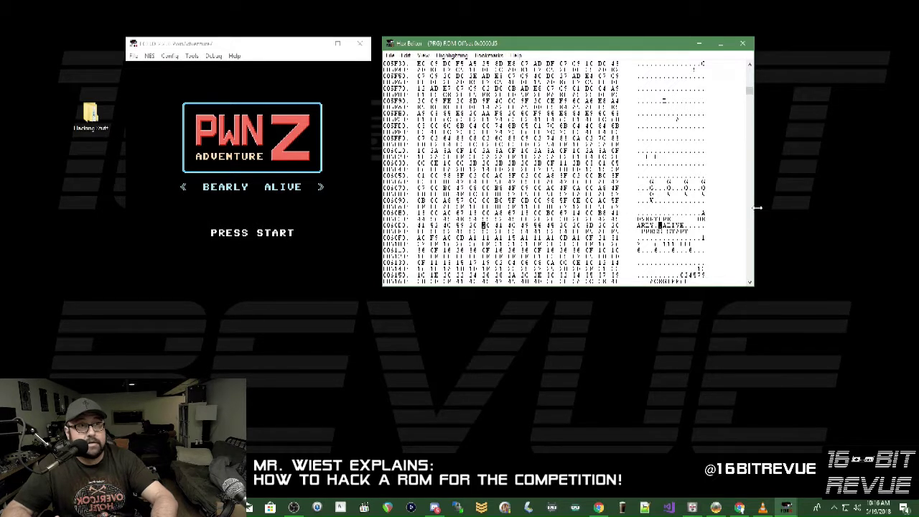
- Step the cursor byte by byte through ALIVE and return it to the first letter of ADVENTURE
key("Right")
key("Right")
key("Right")
key("Right")
key("Right")
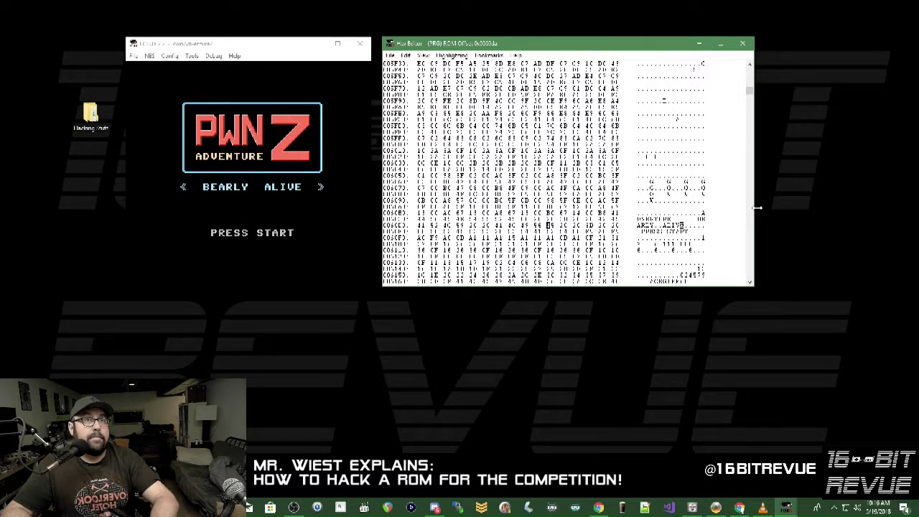
key("Right")
key("Right")
key("Right")
key("Right")
key("Right")
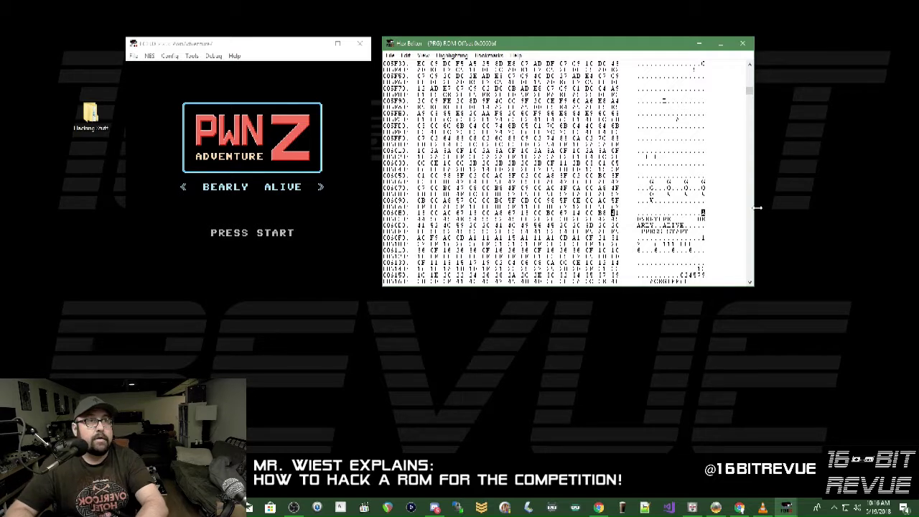
- Try to overwrite the beginning of ADVENTURE with a new word starting with BALF
type("43ADGERS")
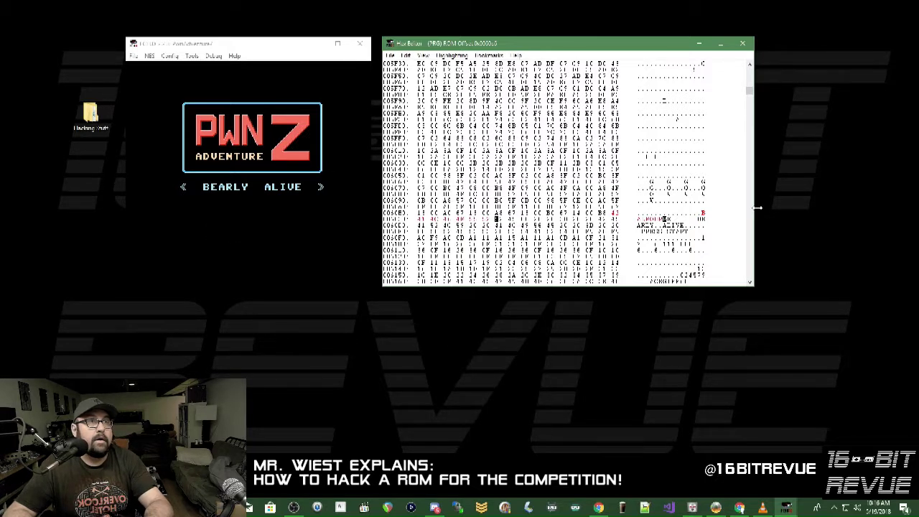
key("Left")
key("Left")
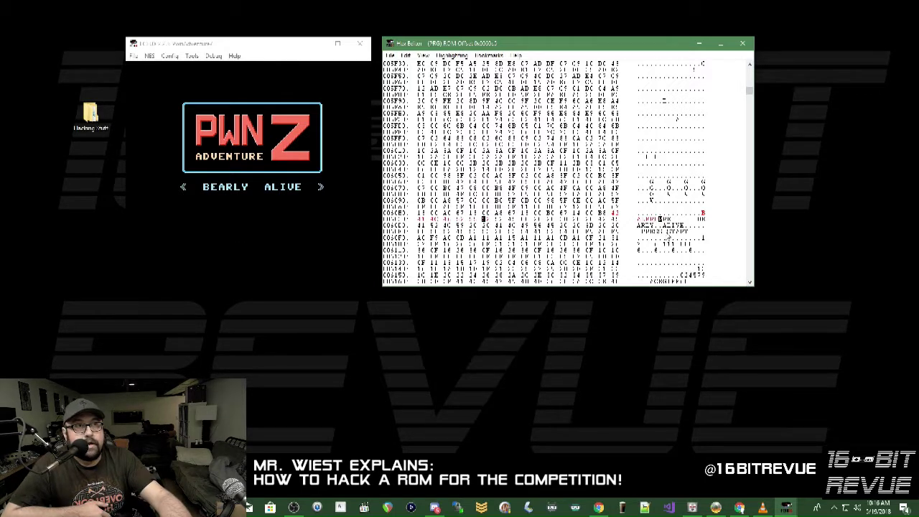
- Look up the byte for the space in PRESS START and examine the bytes of the overwritten title word from its first letter
left_click(666, 232)
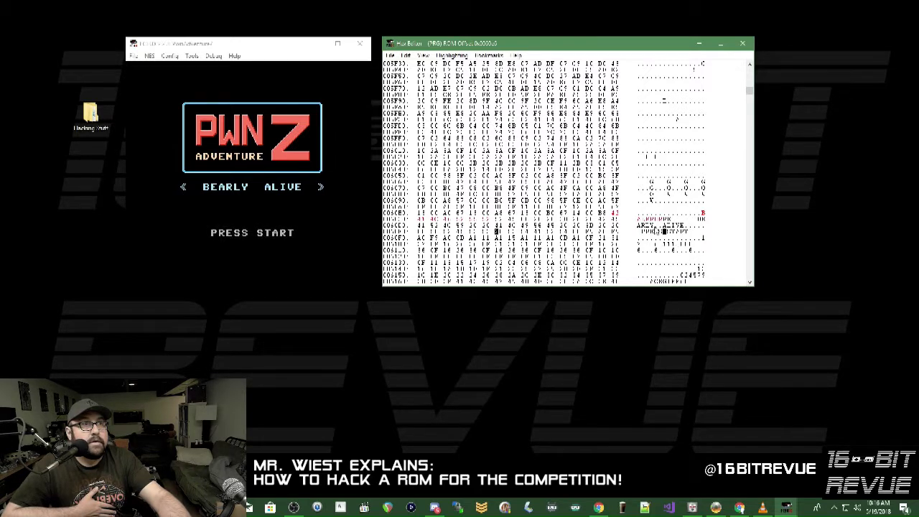
left_click(703, 215)
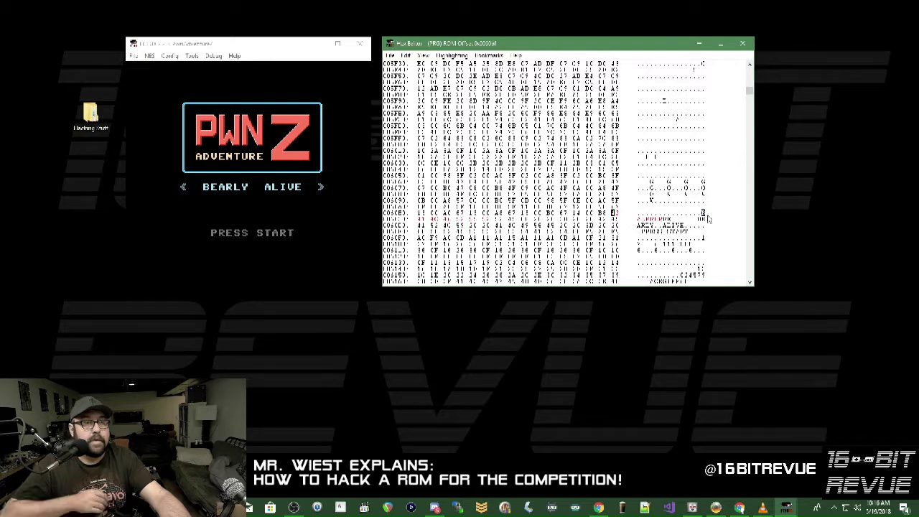
key("Right")
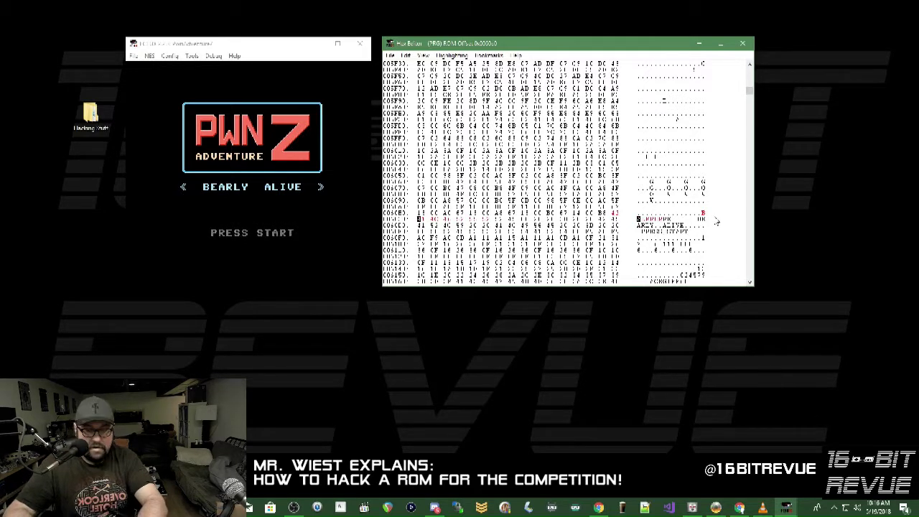
key("Right")
key("Right")
key("Right")
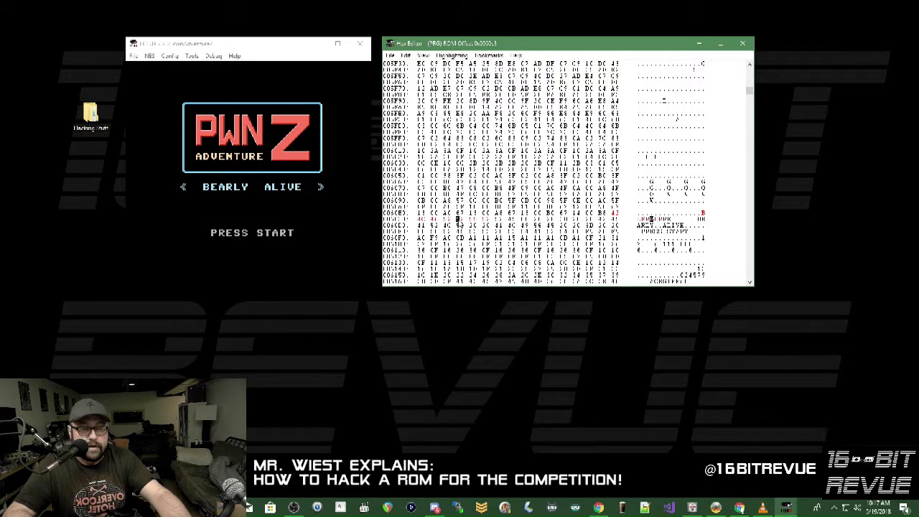
key("Right")
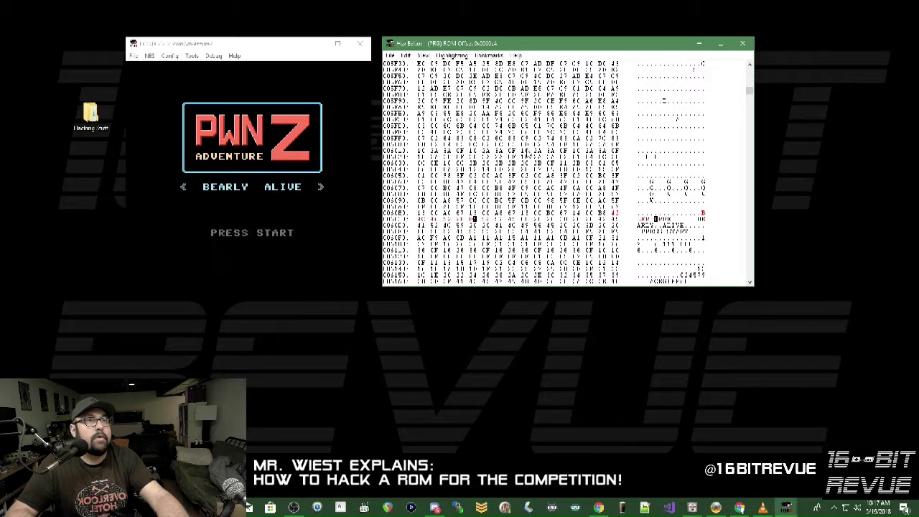
key("Left")
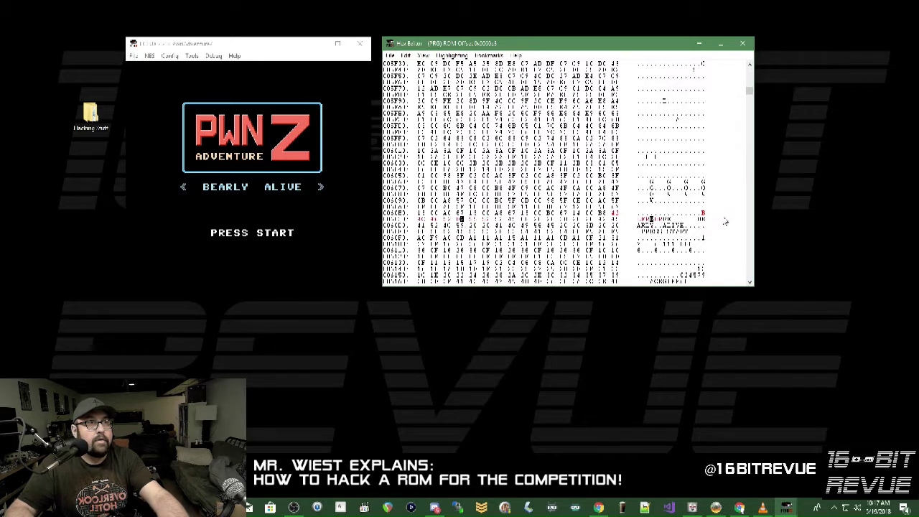
key("Left")
key("Left")
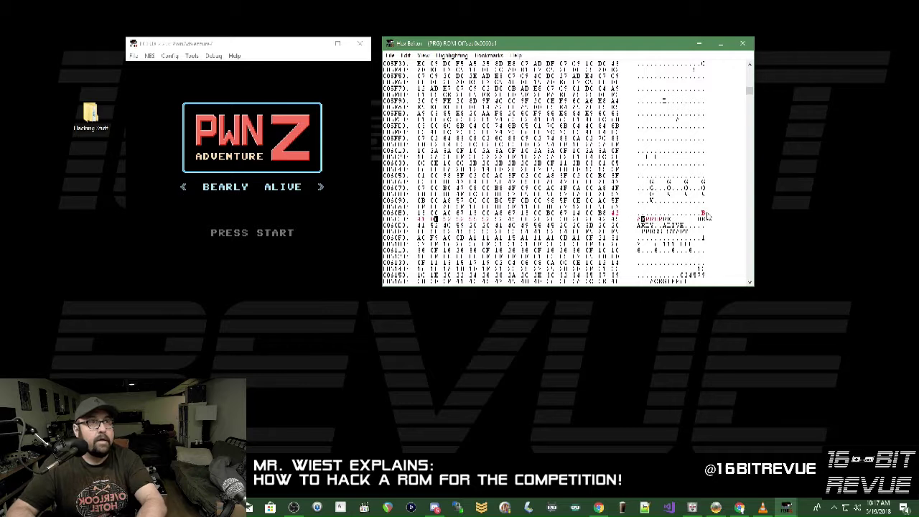
key("Right")
key("Right")
key("Right")
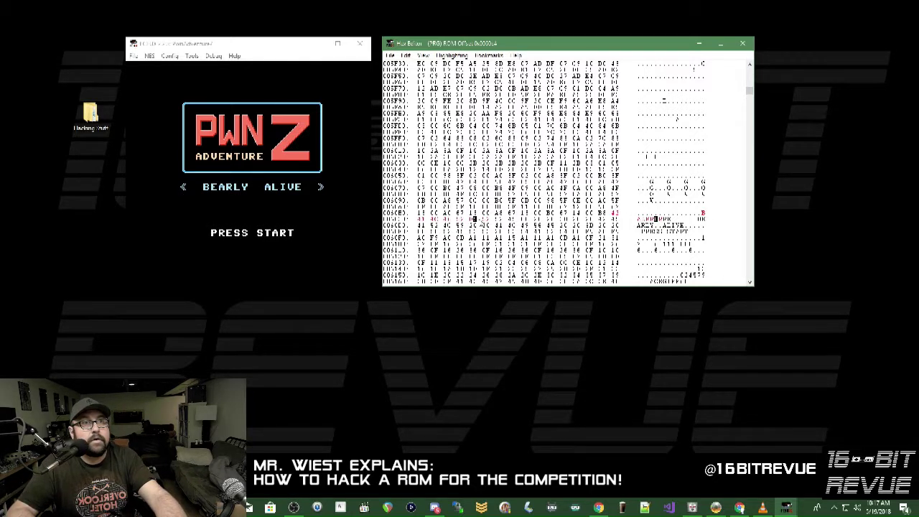
left_click(486, 222)
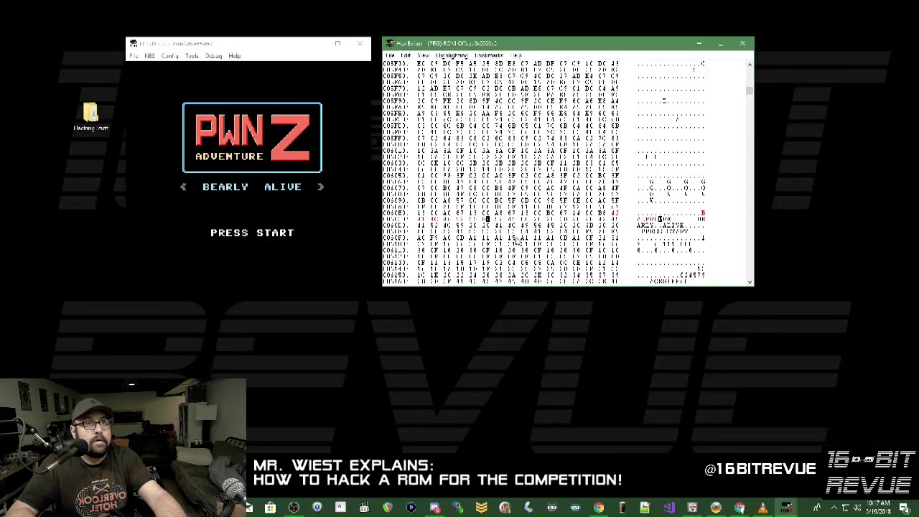
left_click(474, 221)
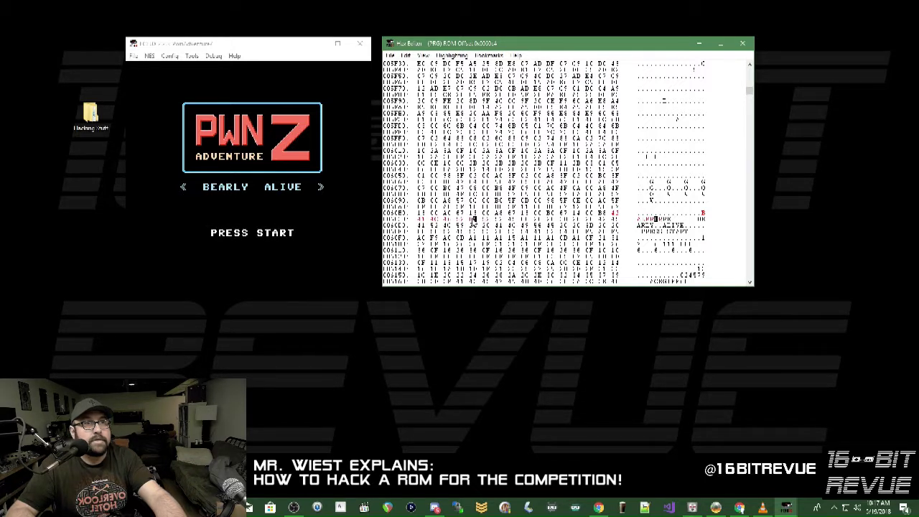
left_click(614, 214)
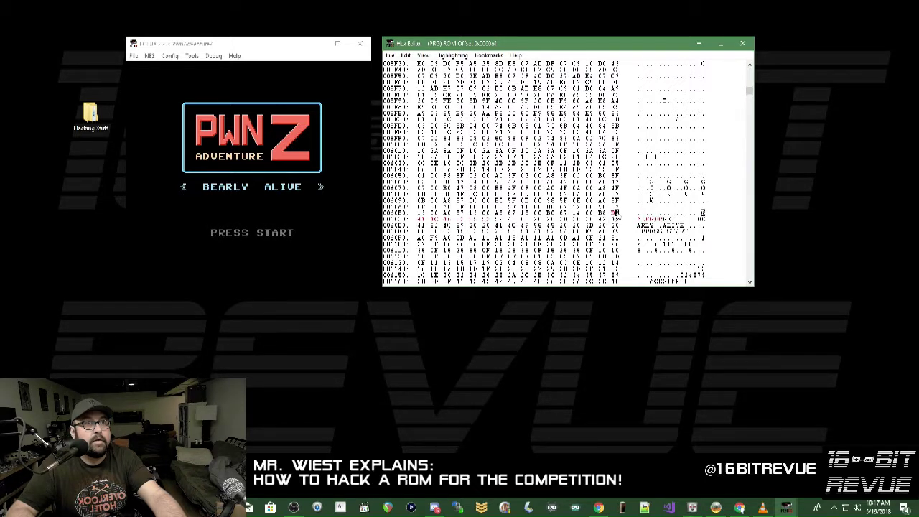
- Restore the original title word by entering ADVENTURE over the changed letters
left_click(389, 56)
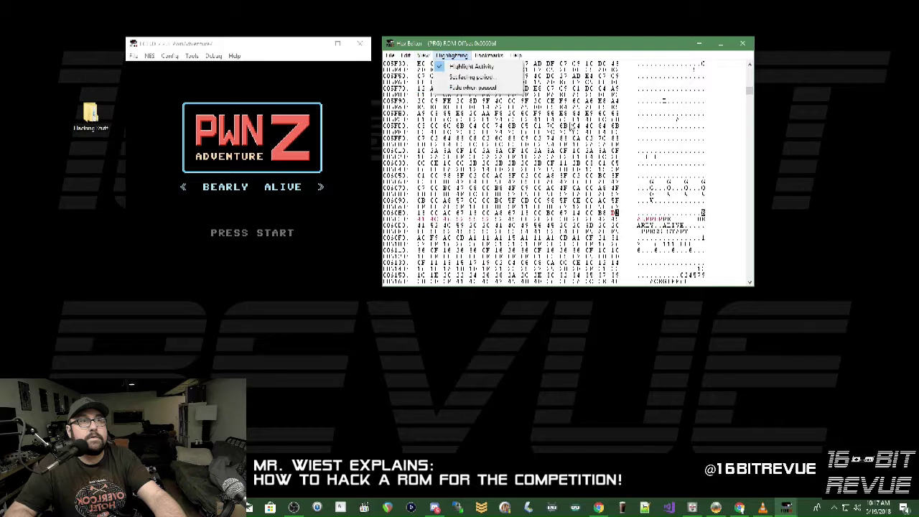
left_click(650, 50)
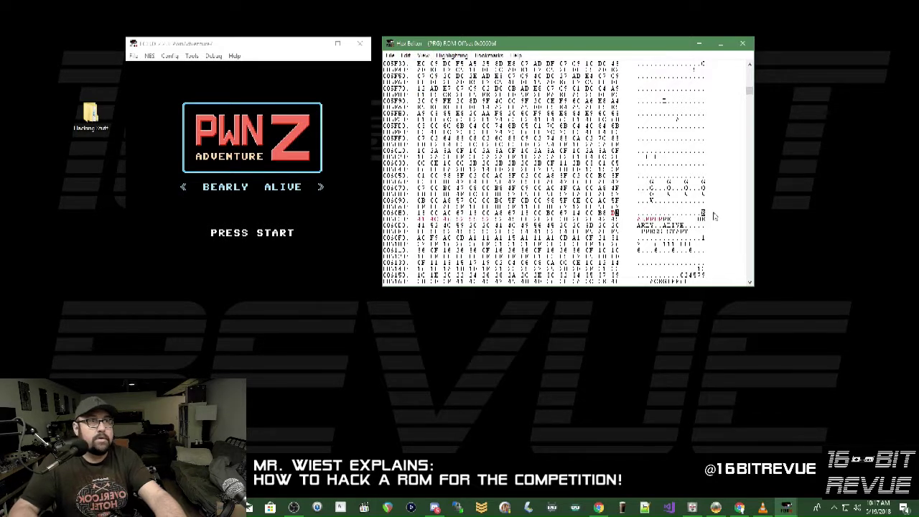
type("ADVENTUR")
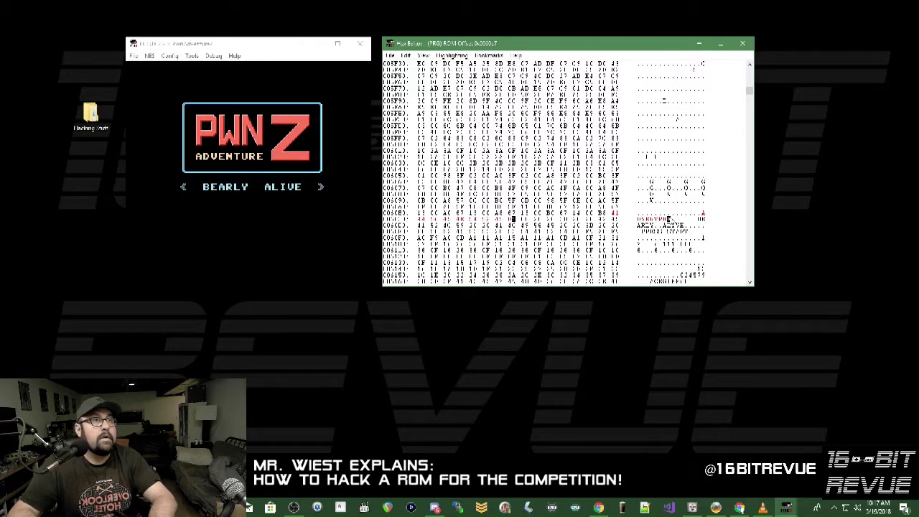
type("E")
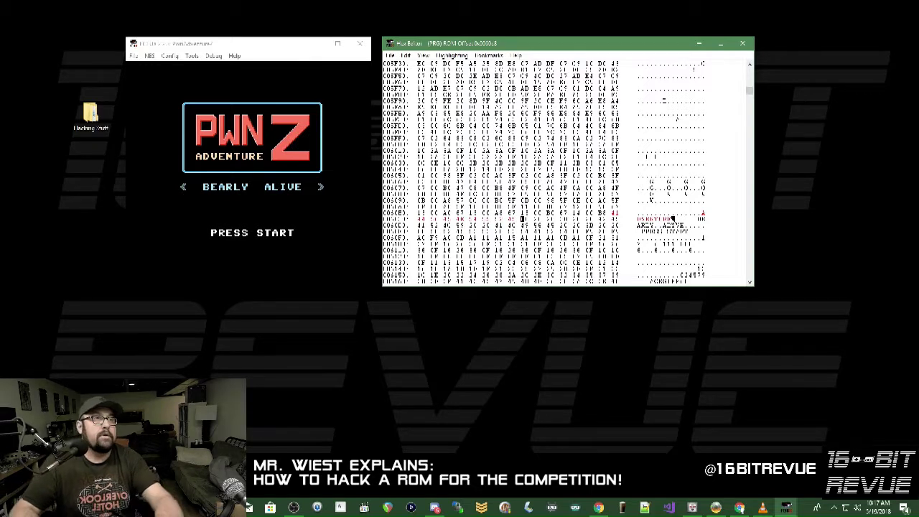
- Overwrite ADVENTURE from its first letter with BALFR GD18, entering hex value 20 for the space
left_click(664, 232)
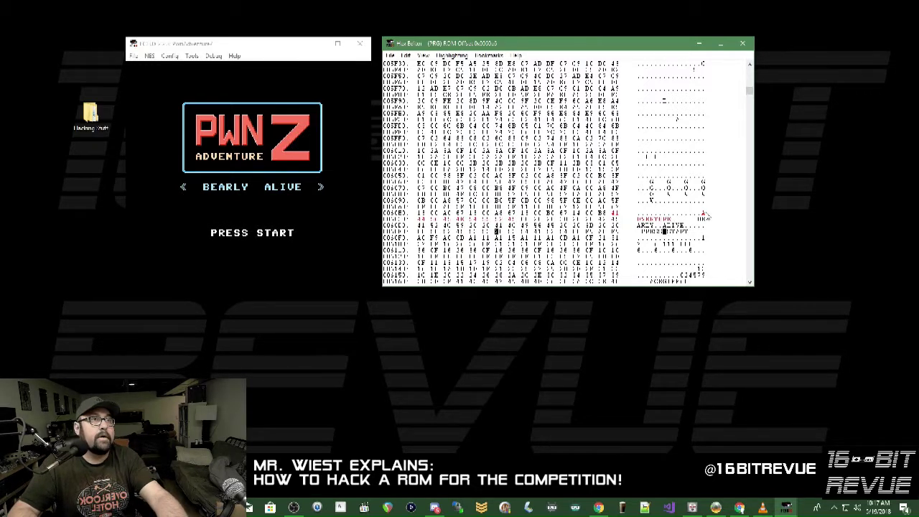
left_click(704, 214)
type("B")
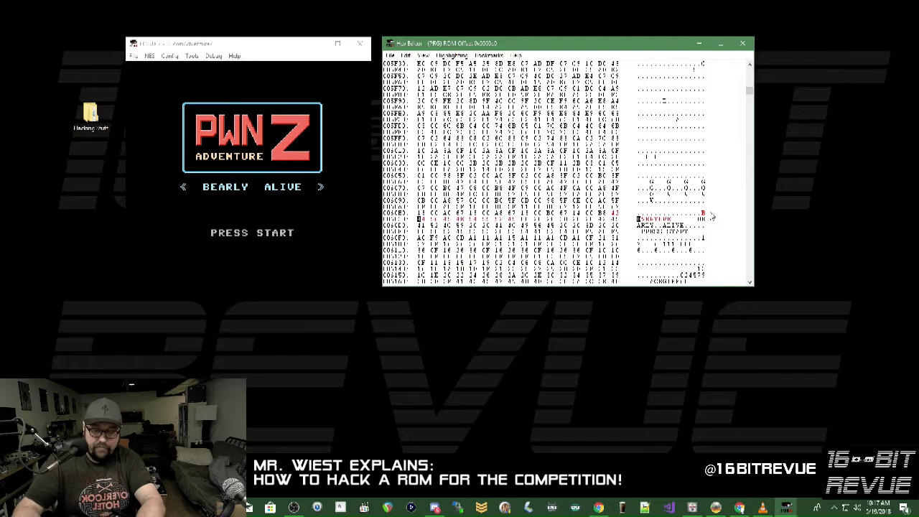
type("ACON")
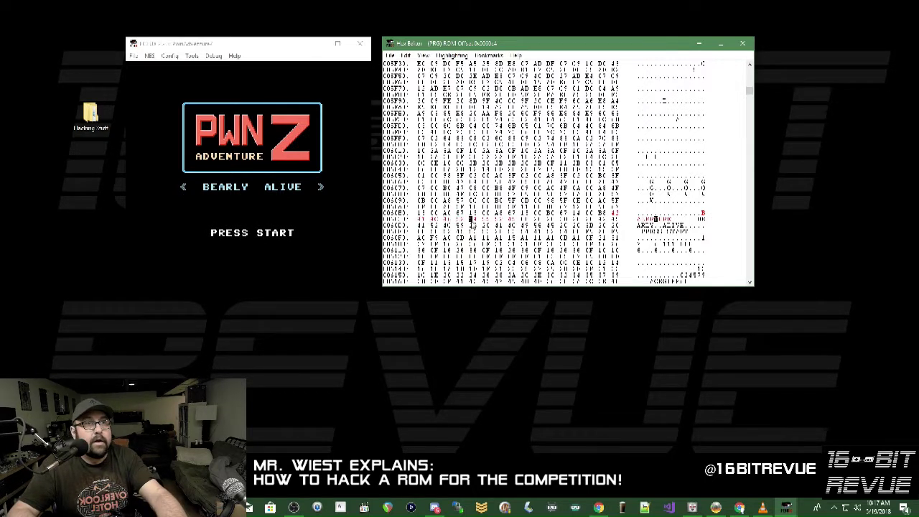
type("20")
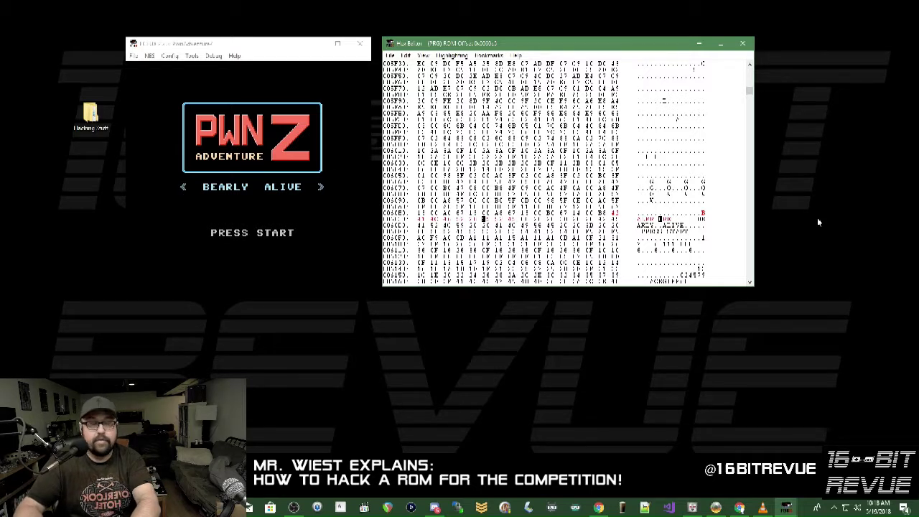
type("474F")
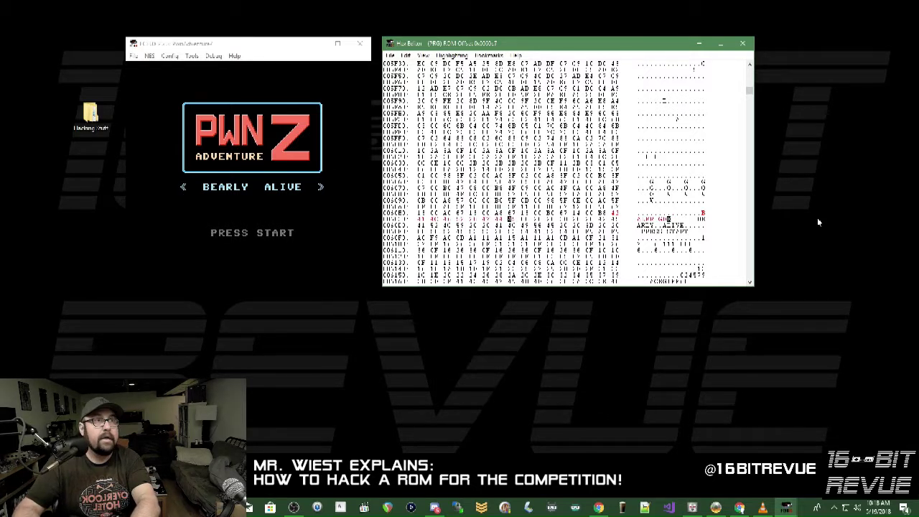
type("2121")
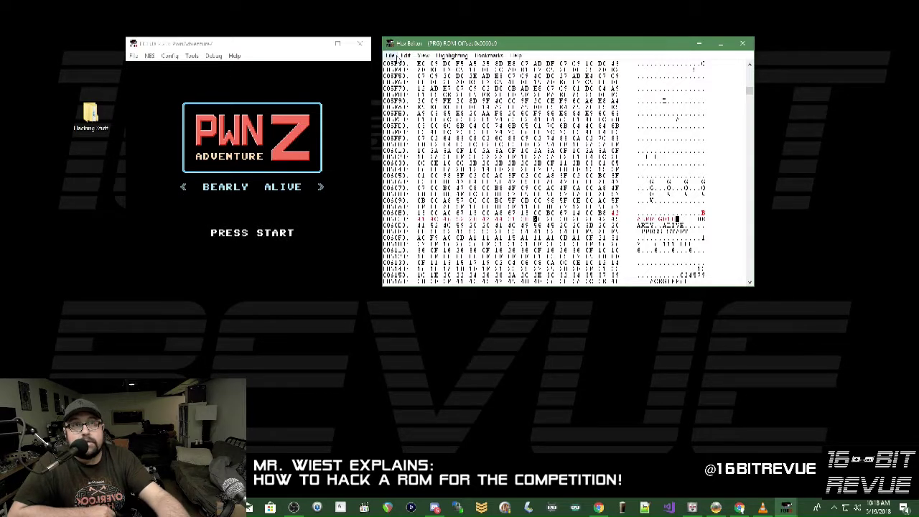
- Save the edited ROM and reset the game to reload its title screen
left_click(396, 57)
left_click(406, 66)
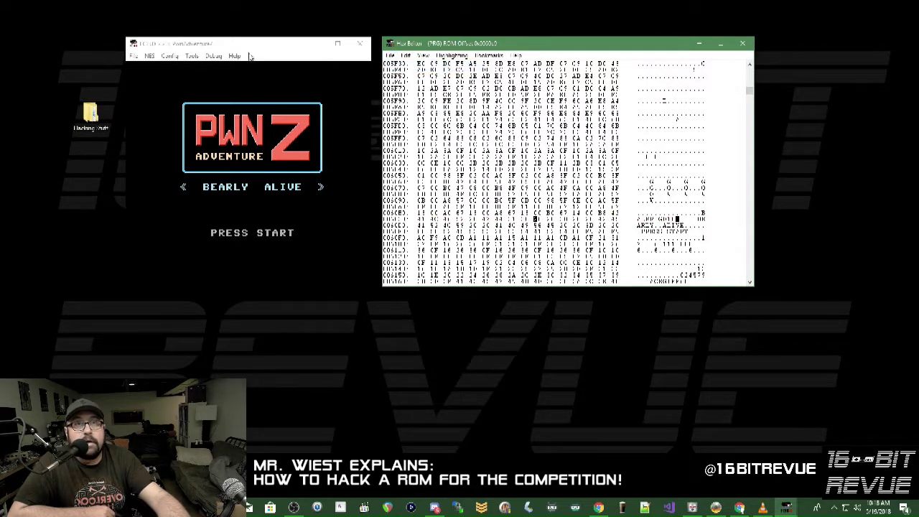
left_click(237, 49)
left_click(133, 55)
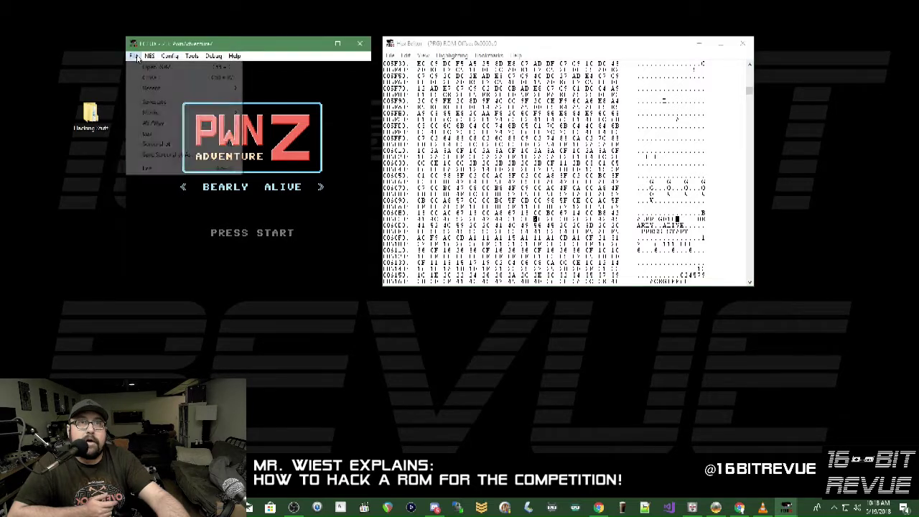
mouse_move(143, 60)
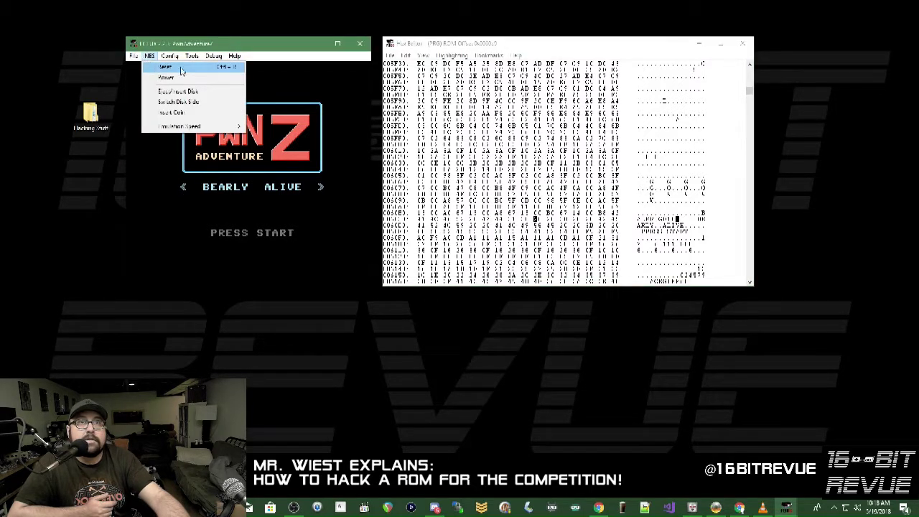
left_click(209, 68)
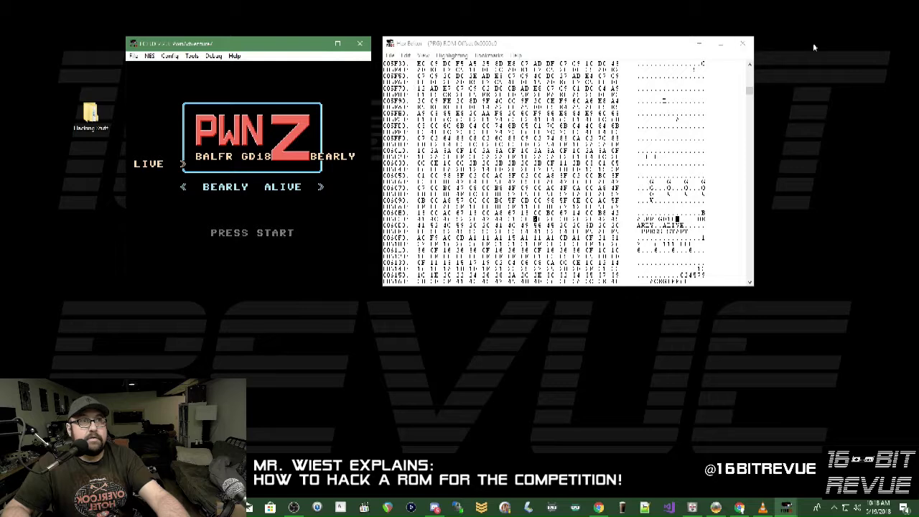
- Close the Hex Editor and copy the PwnAdventureZ ROM from the Keep a Backup of the Original folder inside 1. Game ROM
left_click(743, 44)
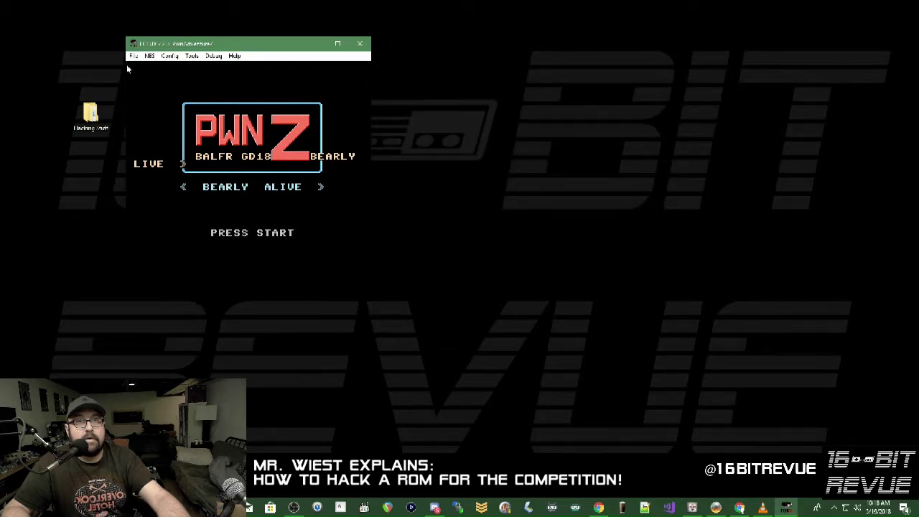
double_click(90, 115)
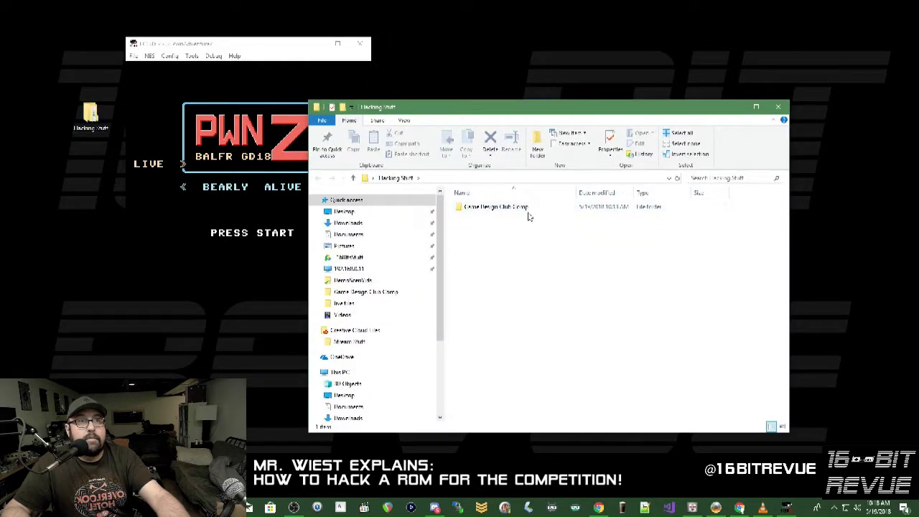
double_click(527, 210)
double_click(522, 208)
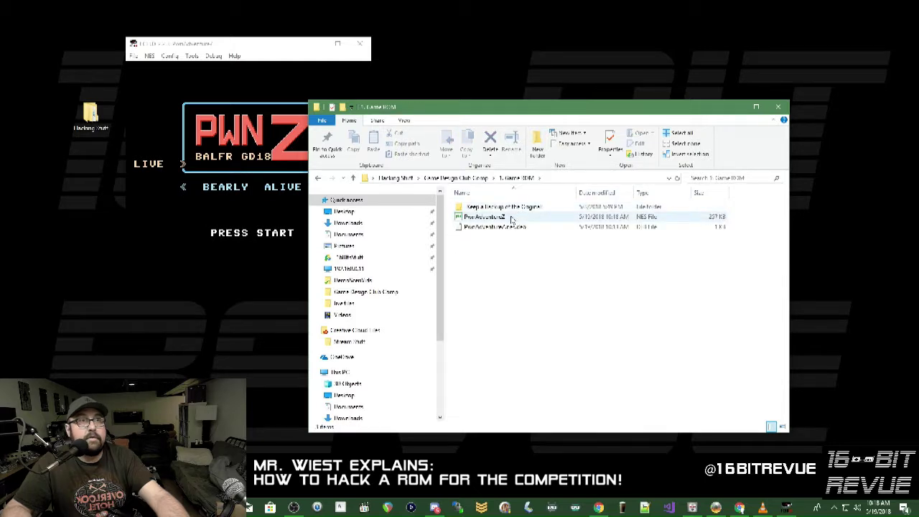
double_click(521, 208)
left_click(486, 208)
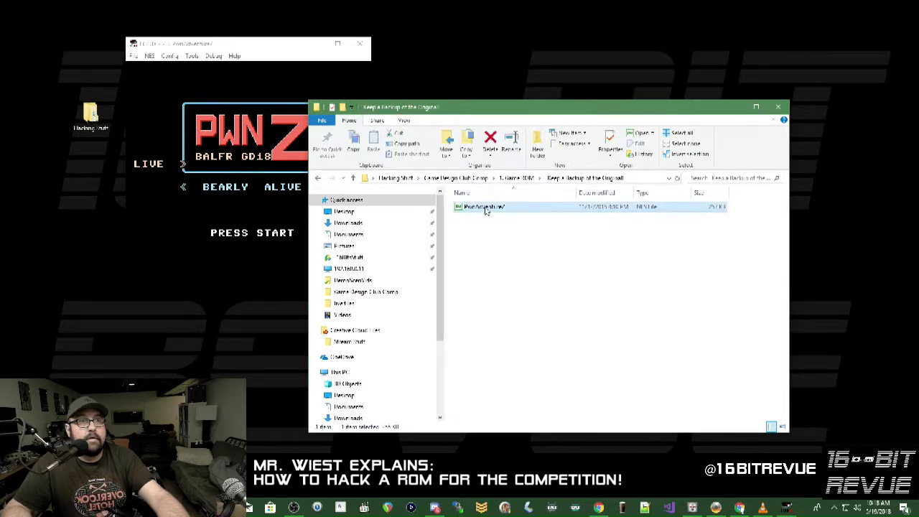
right_click(486, 209)
left_click(520, 362)
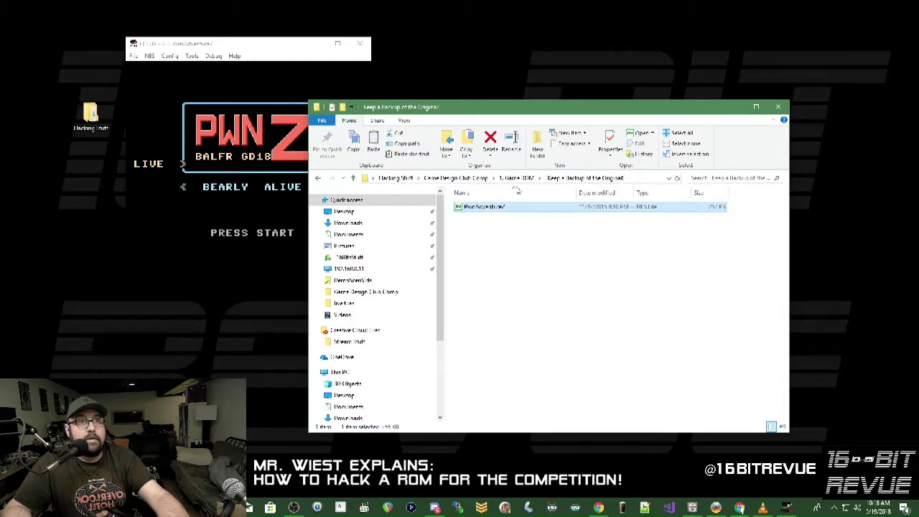
- Paste the backup ROM into the 1. Game ROM folder, replacing the hacked PwnAdventureZ file
left_click(517, 180)
right_click(487, 256)
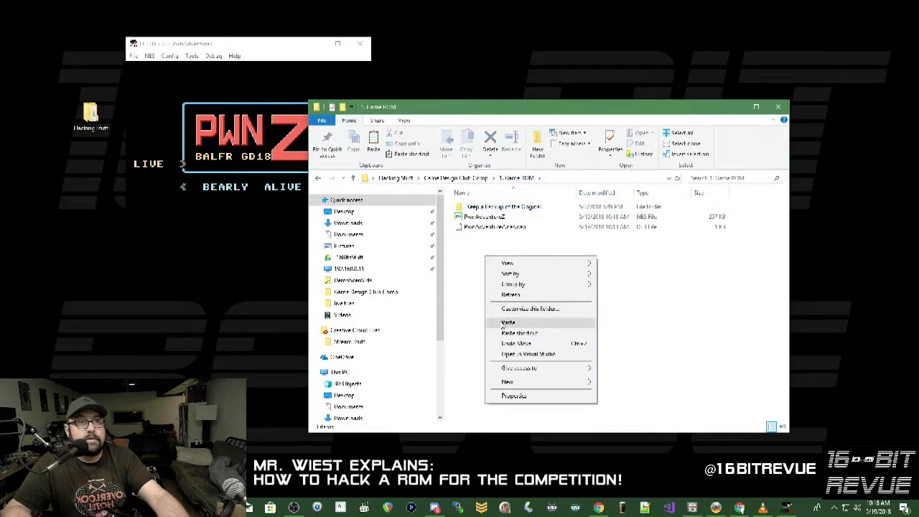
left_click(500, 321)
left_click(380, 186)
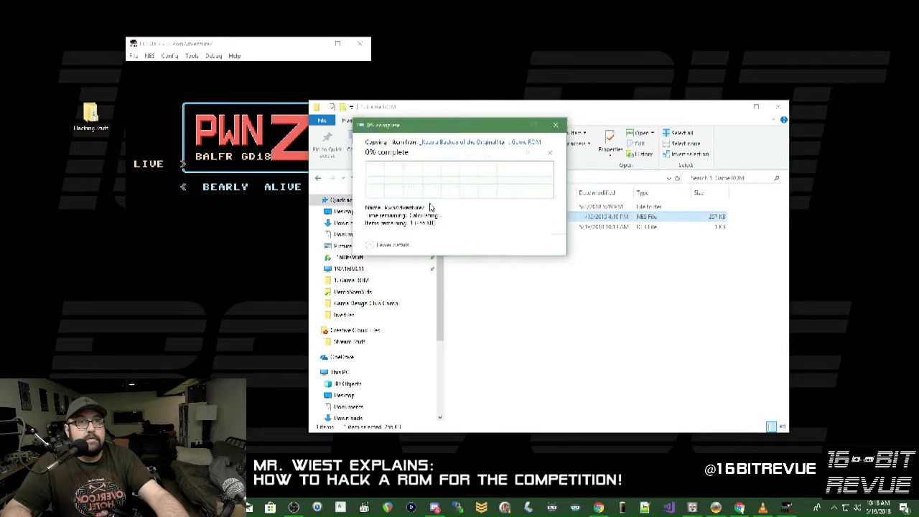
- Reset the game to check the running ROM, and close the folder window and the emulator
left_click(148, 56)
left_click(150, 67)
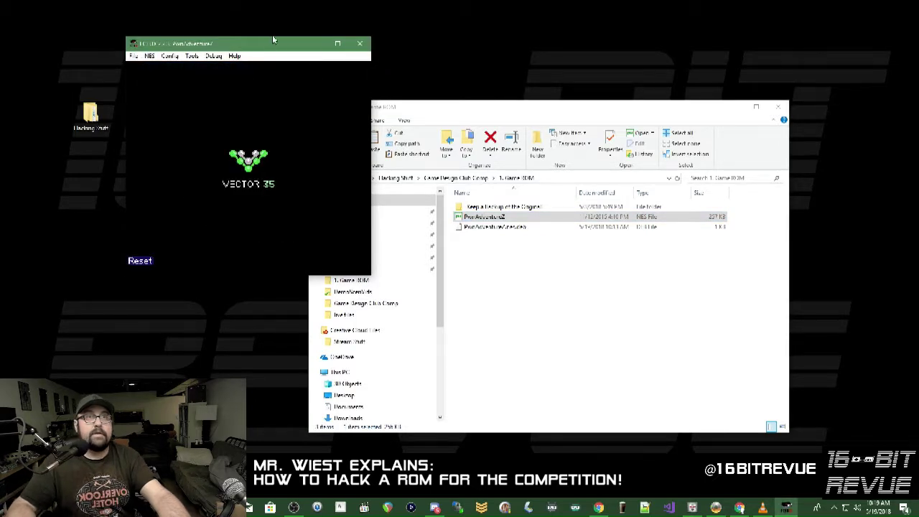
left_click_drag(270, 46, 206, 45)
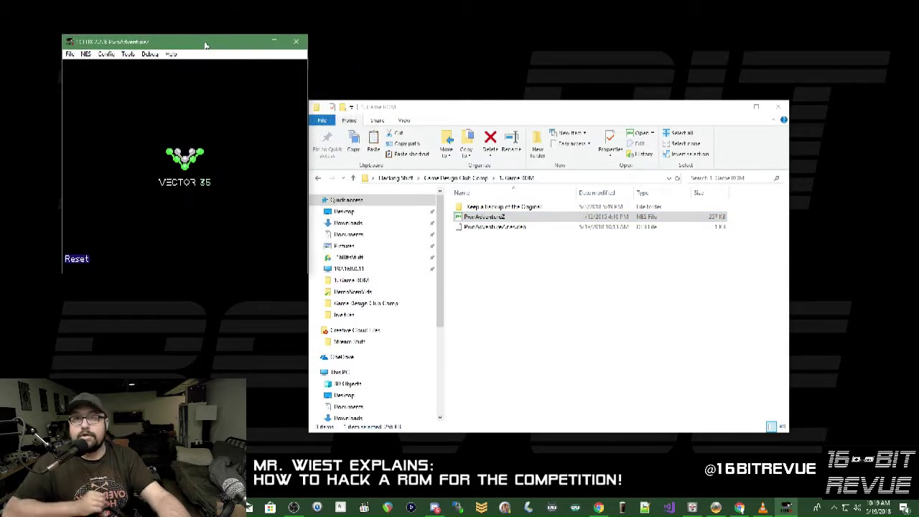
left_click(778, 106)
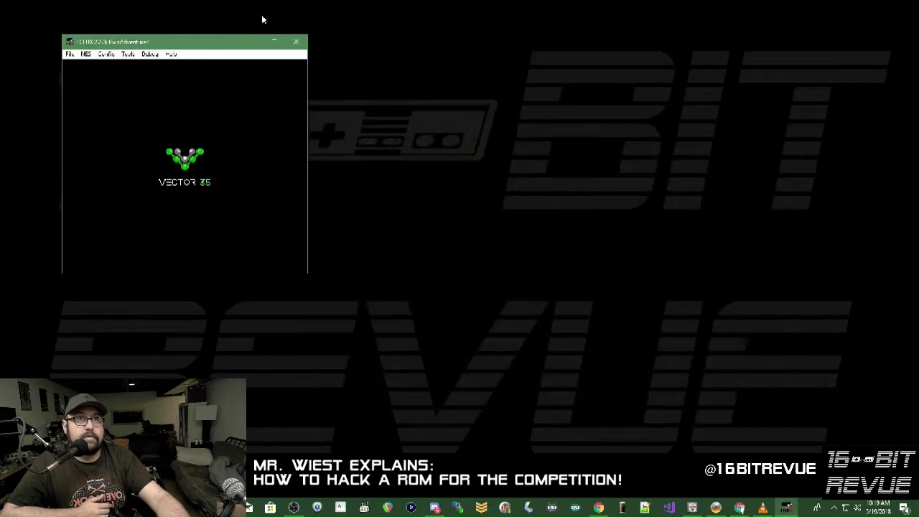
left_click_drag(194, 45, 289, 40)
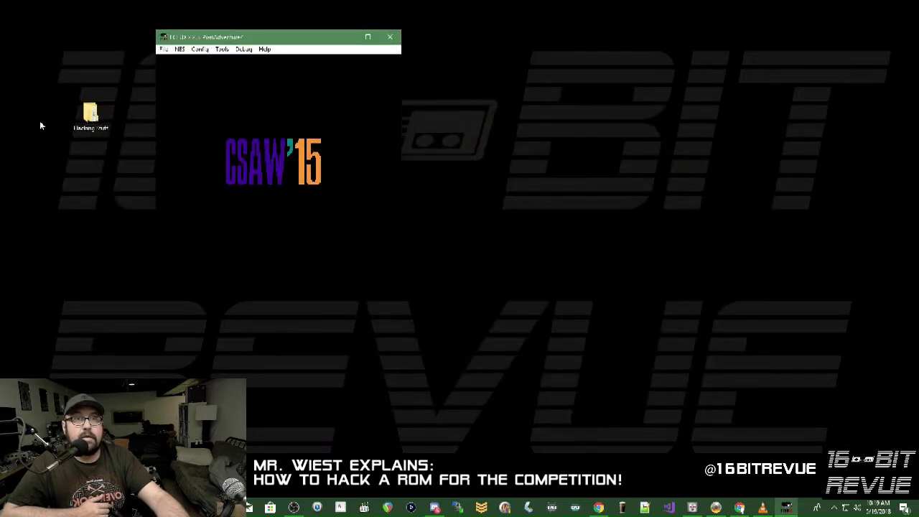
left_click(392, 37)
- Copy the original PwnAdventureZ ROM from the Keep a Backup of the Original folder in Hacking Stuff
double_click(90, 114)
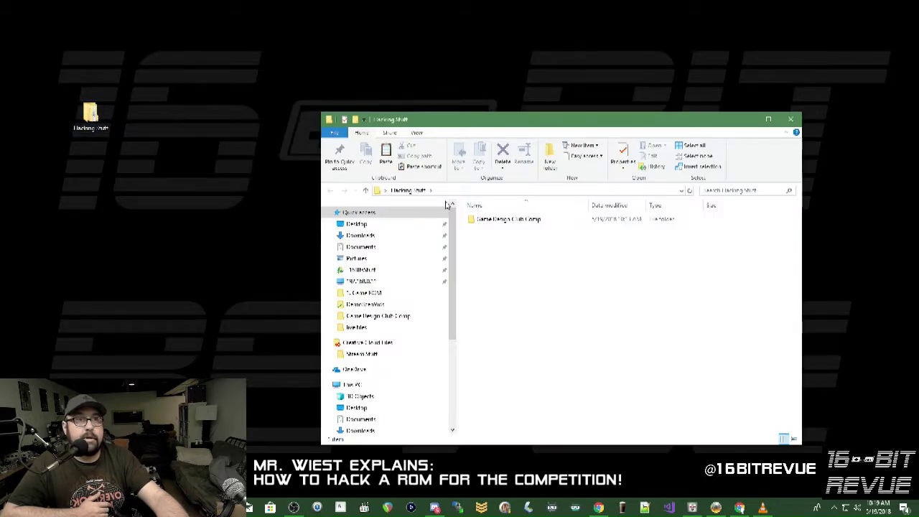
double_click(492, 219)
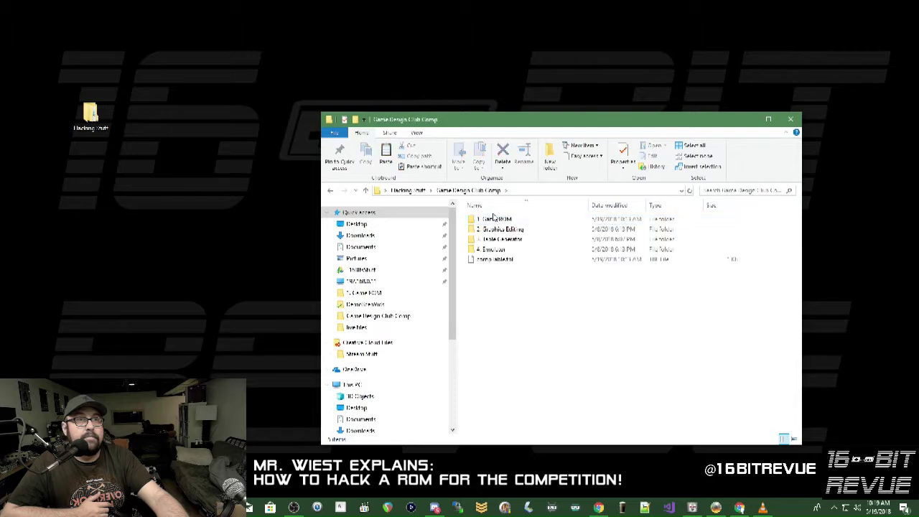
double_click(494, 218)
left_click(505, 220)
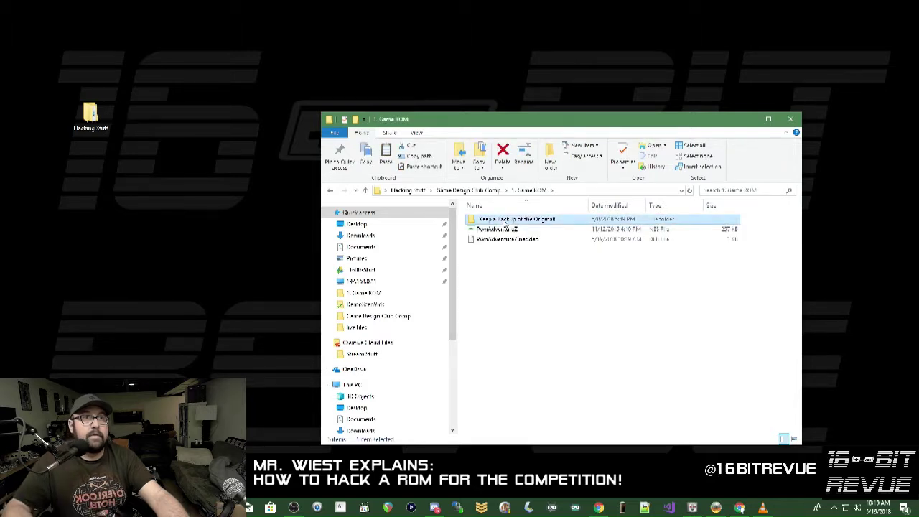
double_click(507, 221)
right_click(504, 219)
left_click(528, 373)
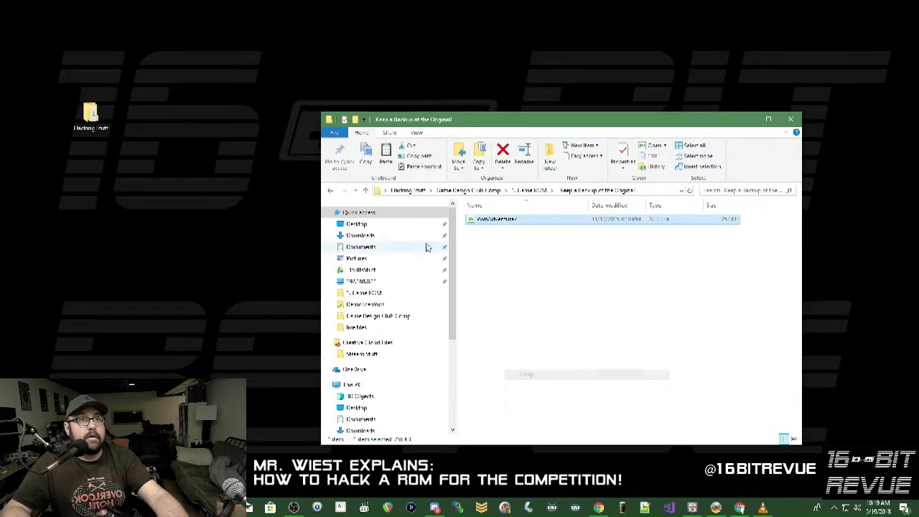
- Delete PwnAdventureZ and its .nes.deb file from 1. Game ROM and paste the original ROM there
left_click(330, 190)
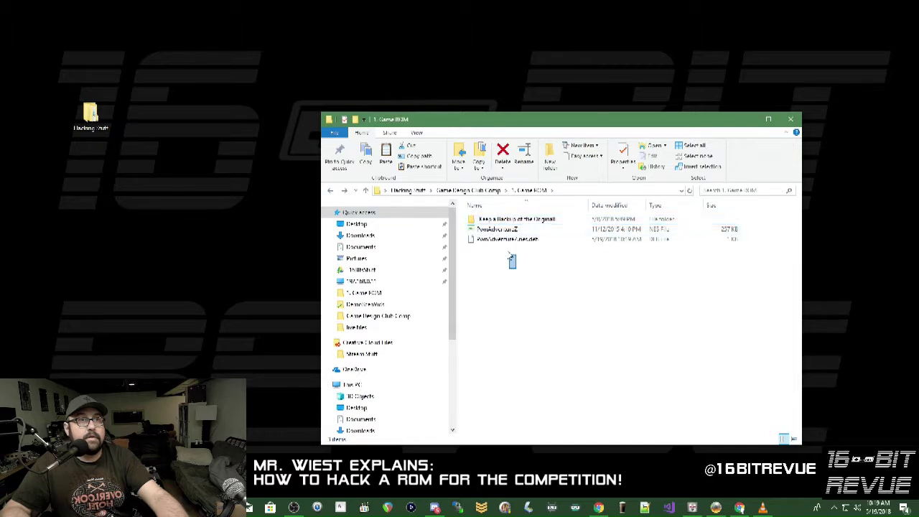
left_click_drag(509, 256, 496, 230)
right_click(496, 230)
left_click(517, 376)
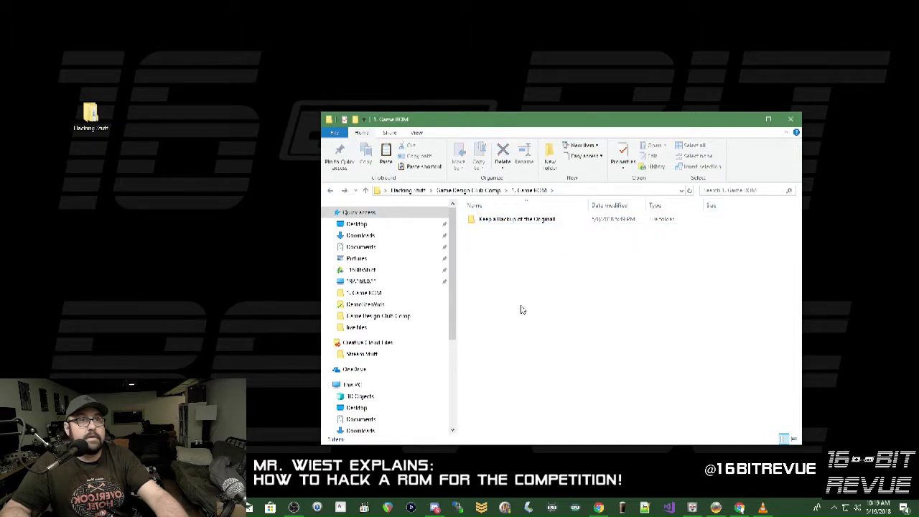
right_click(506, 273)
left_click(510, 341)
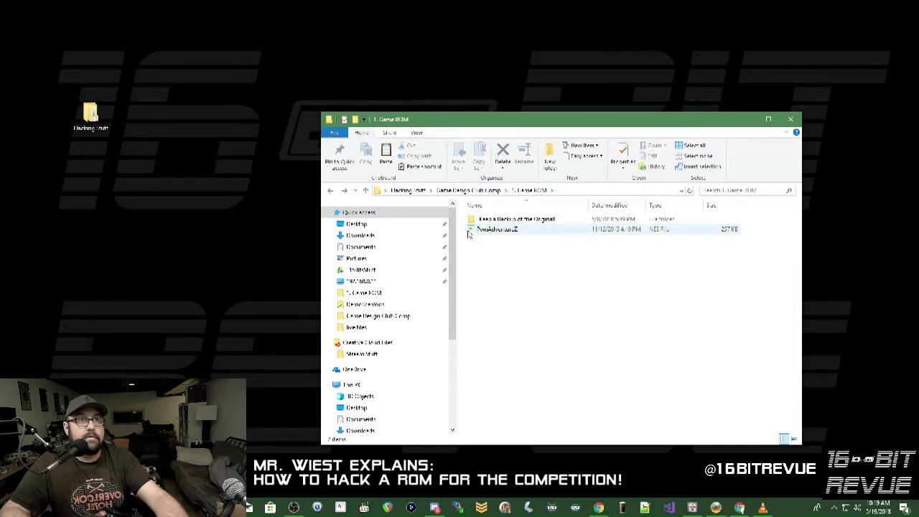
- Launch fceux from the 4. Emulator folder of Game Design Club Comp and close that folder window
left_click(94, 116)
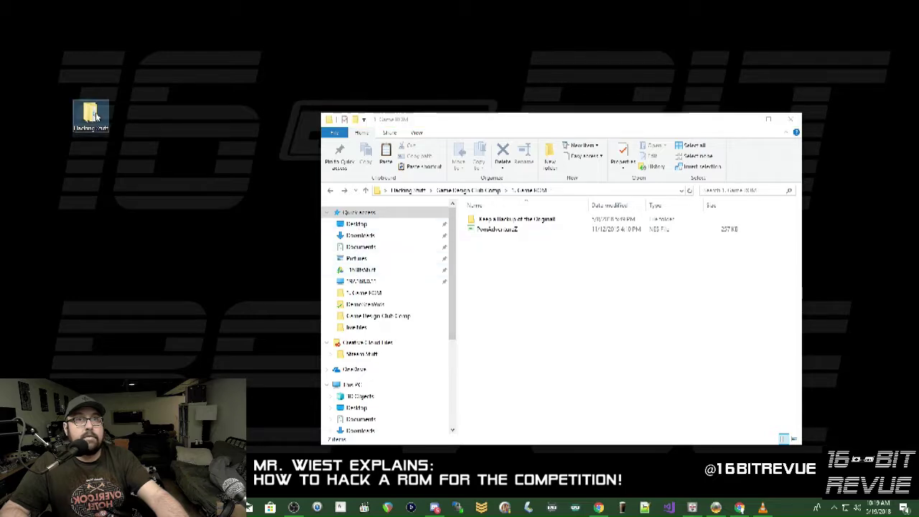
double_click(94, 116)
left_click(544, 235)
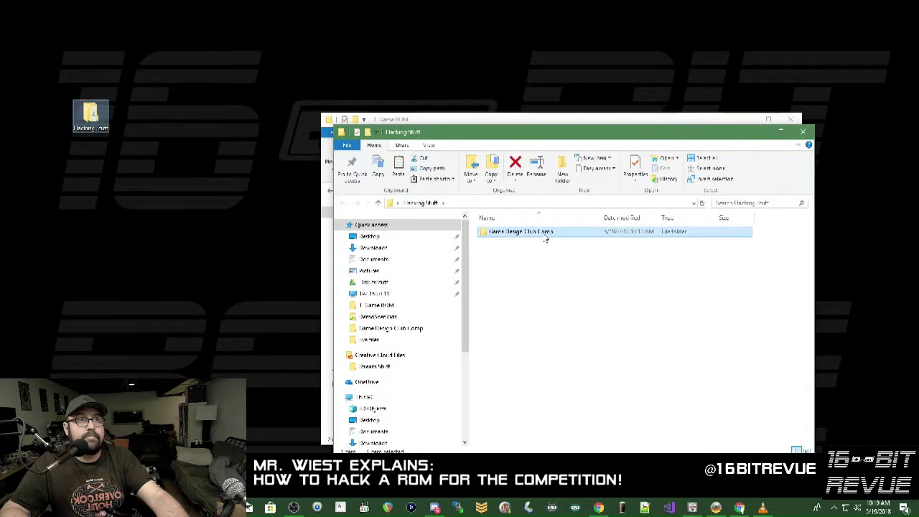
double_click(545, 237)
double_click(518, 265)
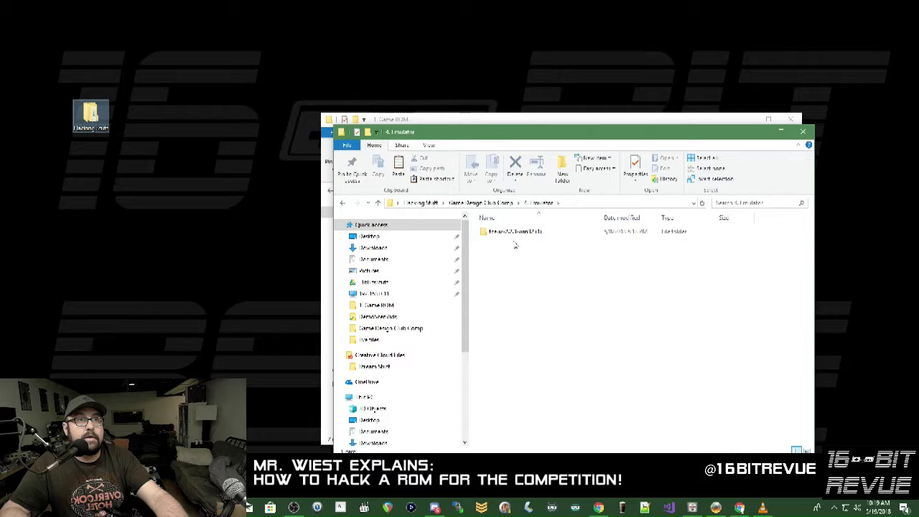
double_click(515, 233)
double_click(523, 352)
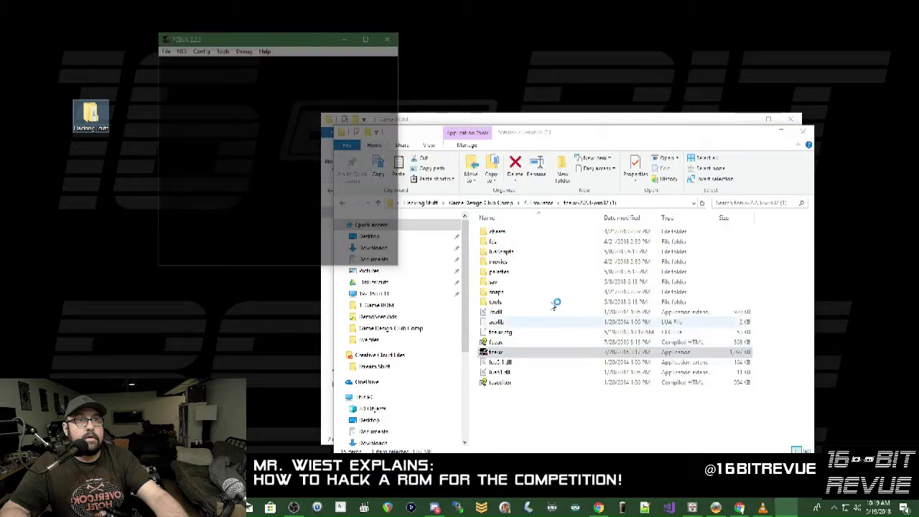
left_click(803, 132)
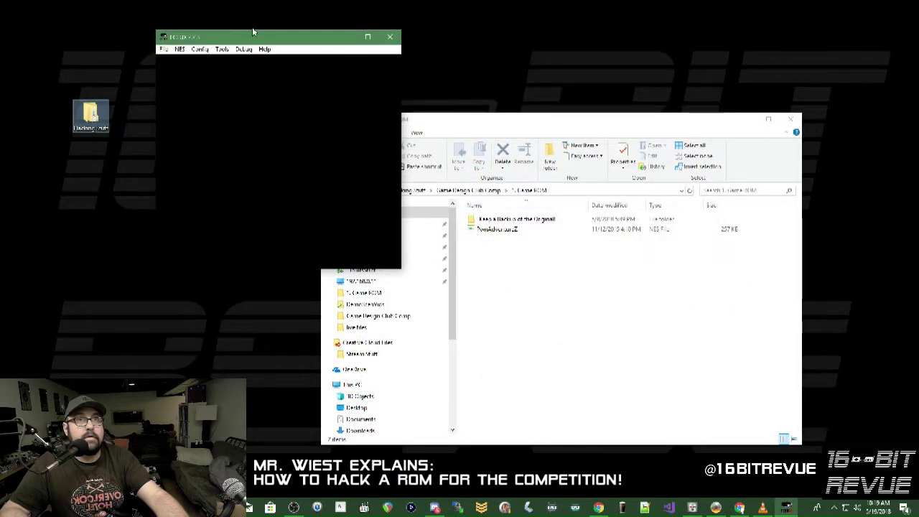
- Open the restored PwnAdventureZ ROM from 1. Game ROM in the emulator and close the remaining folder window
left_click_drag(253, 32, 181, 17)
left_click(93, 35)
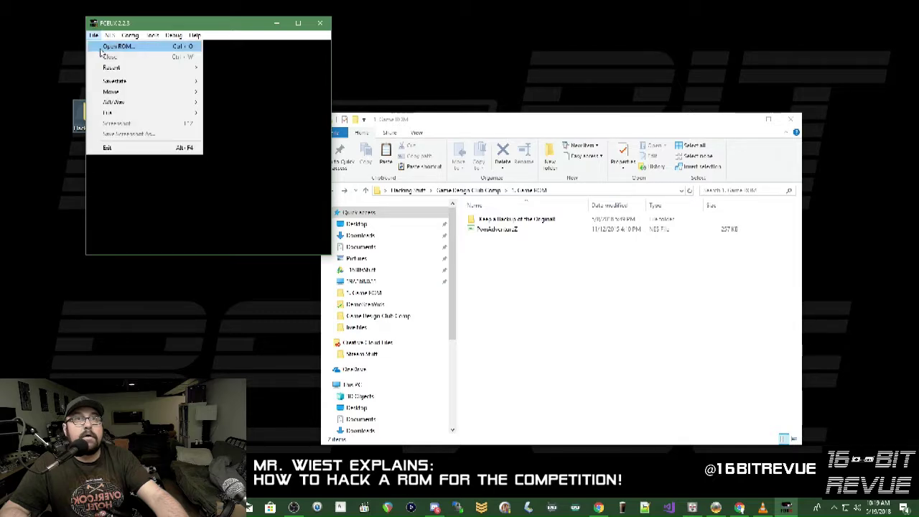
left_click(101, 47)
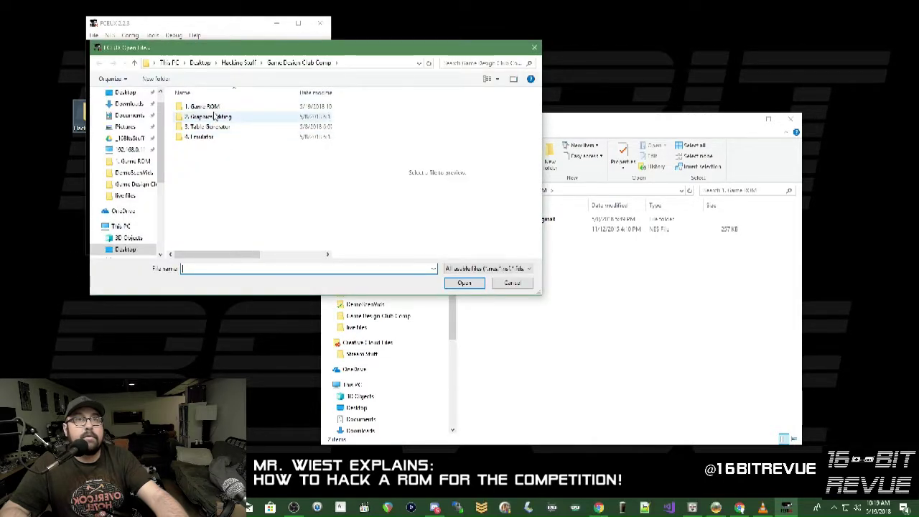
double_click(202, 106)
double_click(205, 117)
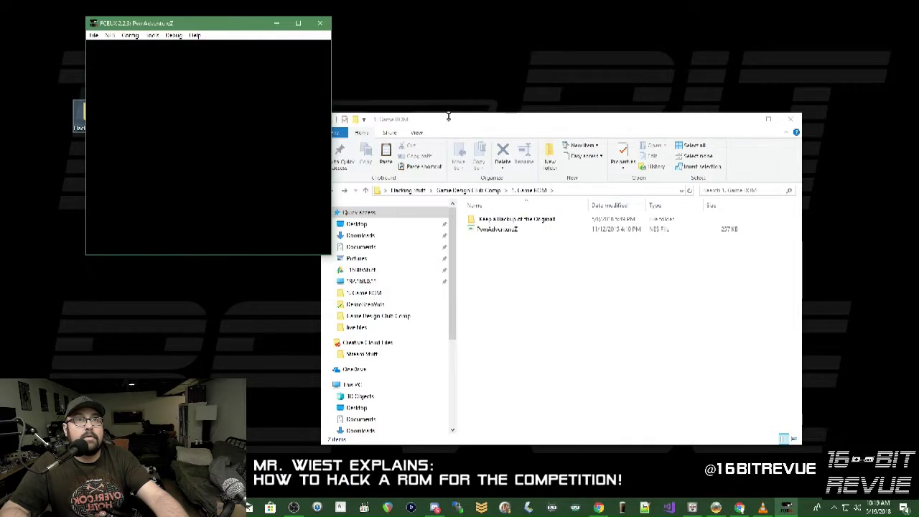
left_click_drag(207, 30, 554, 130)
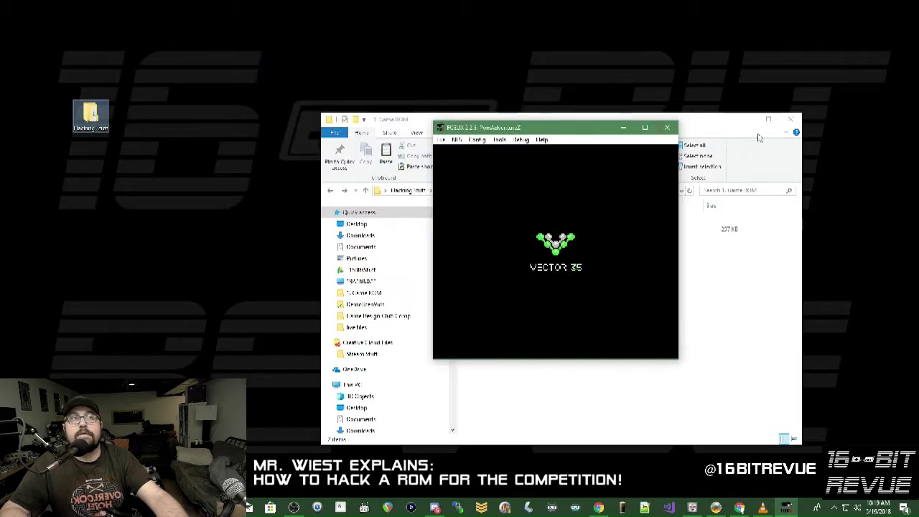
left_click(710, 132)
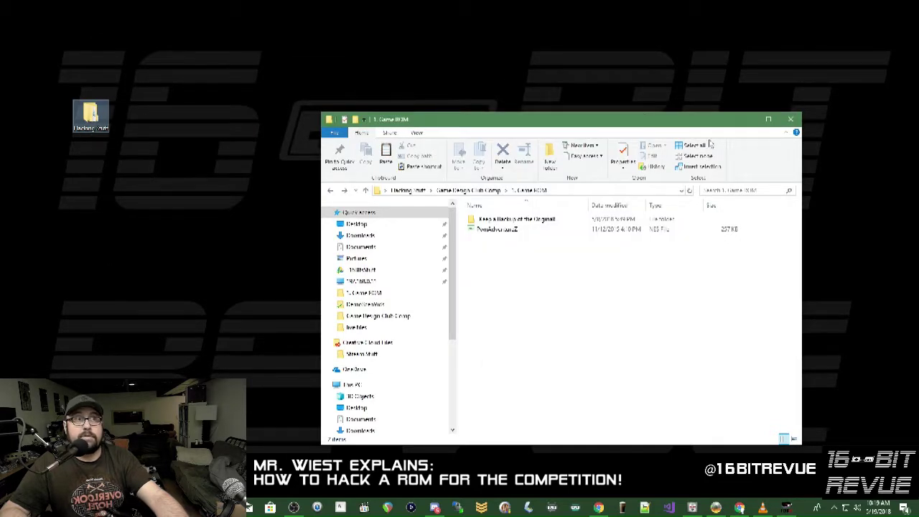
left_click(791, 119)
left_click_drag(579, 124, 275, 50)
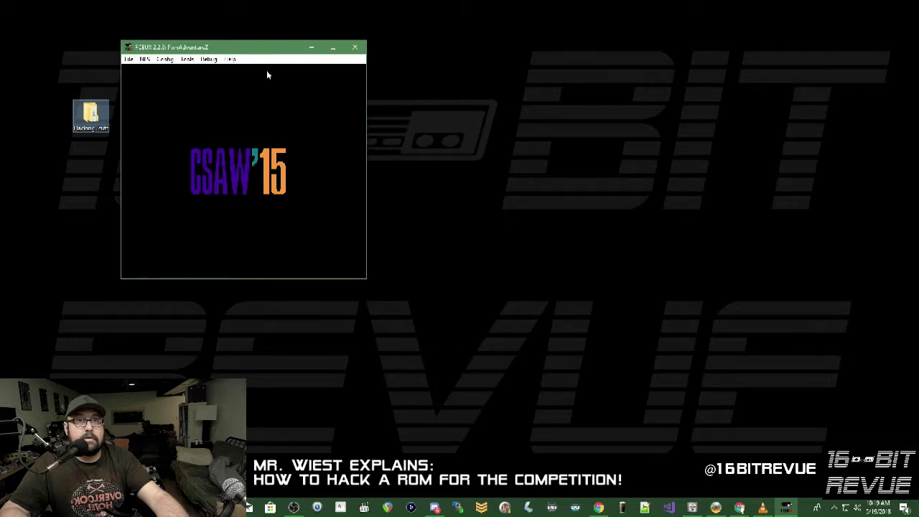
- Open the PPU Viewer and place its window beside the game window
left_click(186, 60)
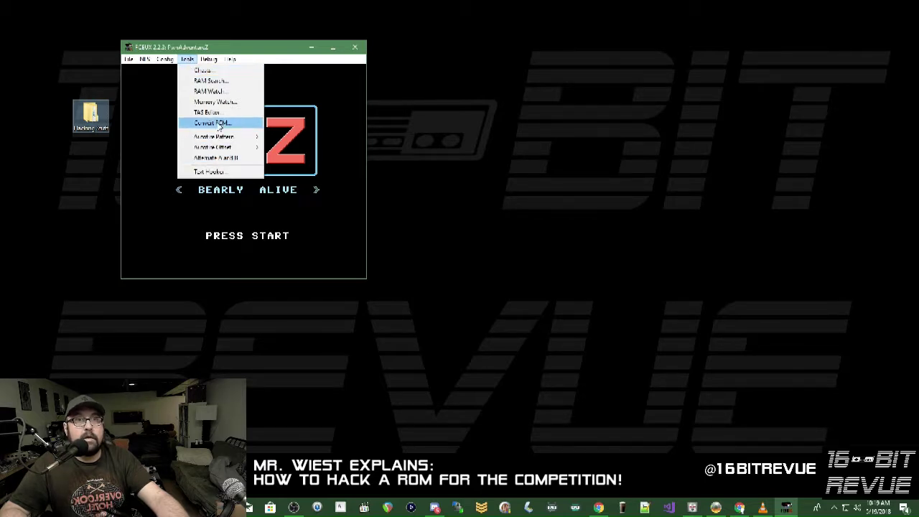
left_click(185, 61)
left_click(187, 61)
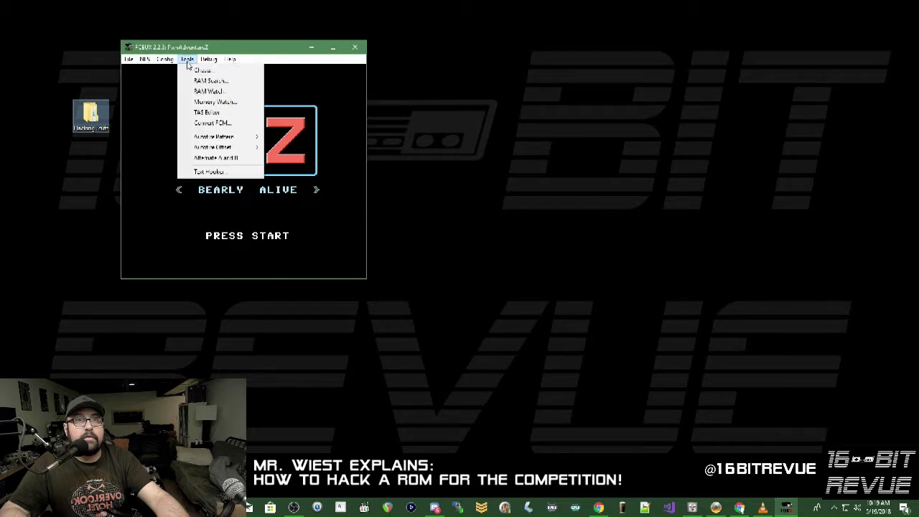
mouse_move(209, 60)
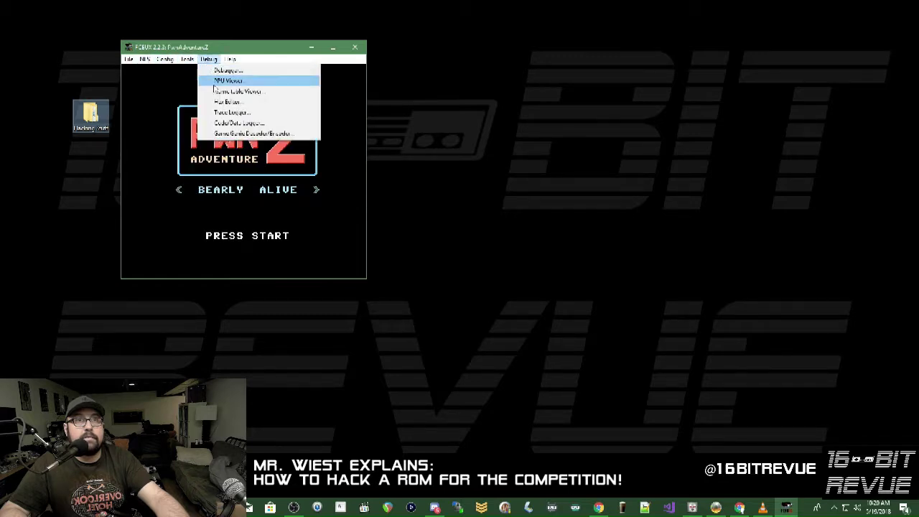
left_click(228, 81)
left_click_drag(457, 13, 500, 20)
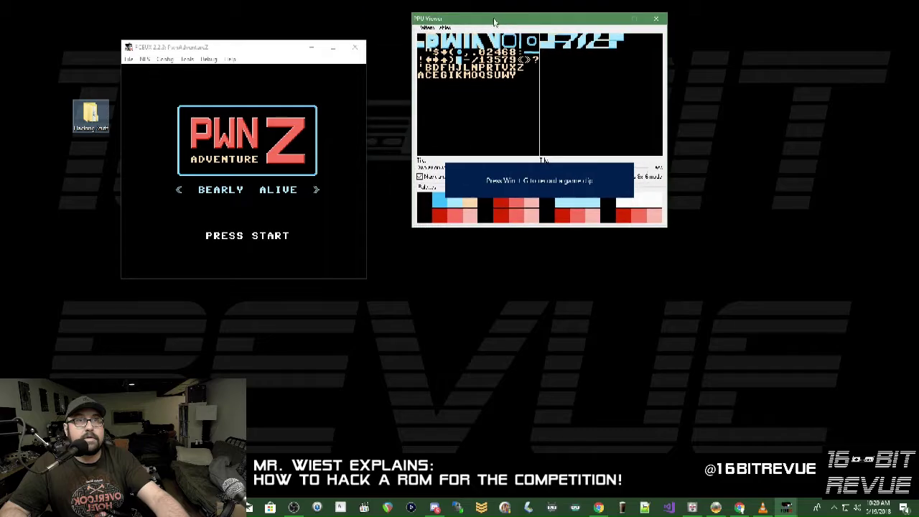
- Open the Hex Editor, place it below the PPU Viewer's pattern tables, and switch it to the ROM file view
left_click(208, 61)
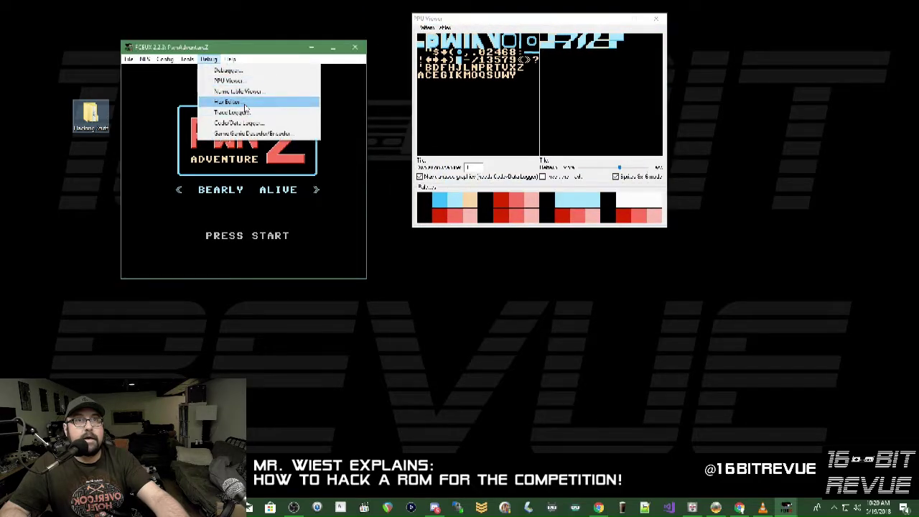
left_click(215, 101)
left_click_drag(494, 45, 532, 209)
left_click(461, 220)
left_click(477, 257)
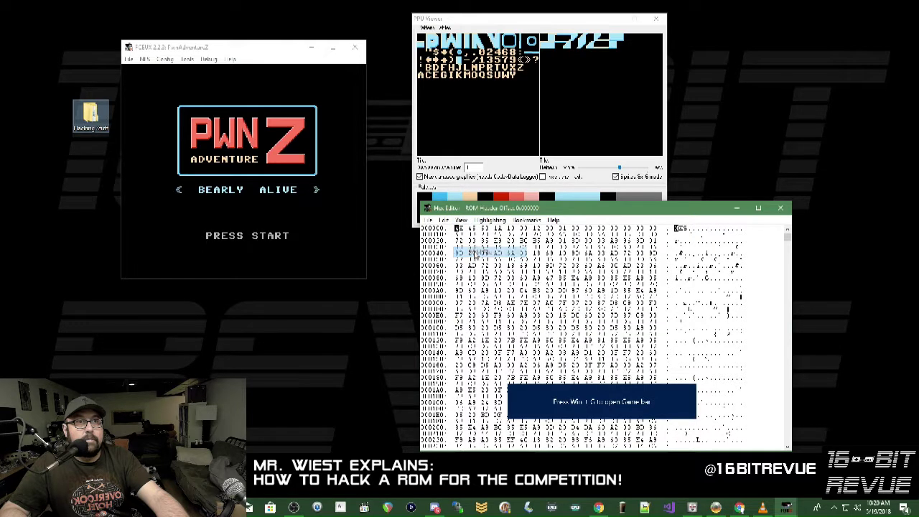
- Load the game's table file from the Game Design Club Comp folder into the Hex Editor
left_click(439, 221)
left_click(449, 256)
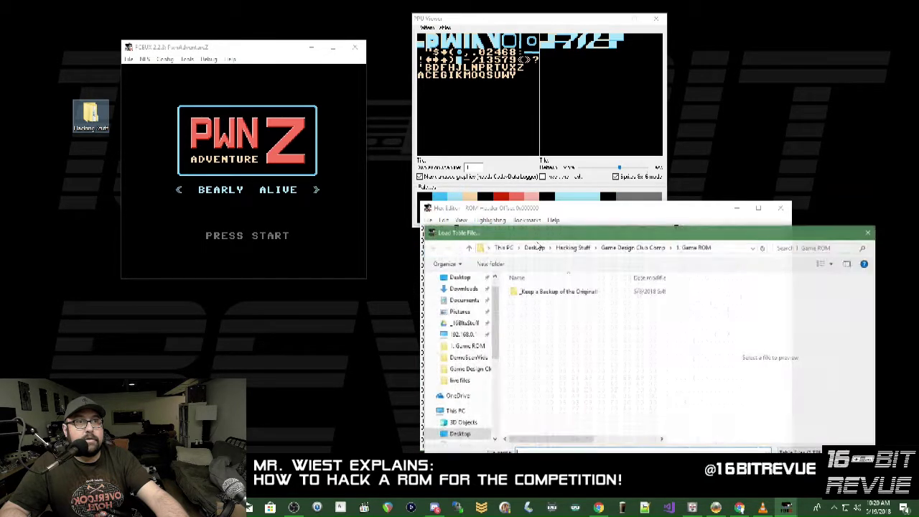
left_click(621, 250)
double_click(558, 332)
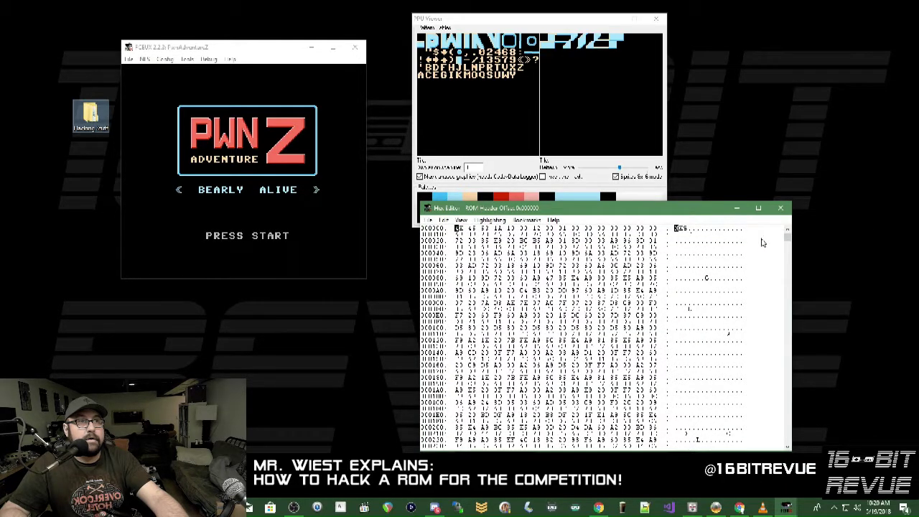
- Search the ROM for the text START using the loaded table, and move the Hex Editor window higher up
left_click_drag(787, 238, 789, 246)
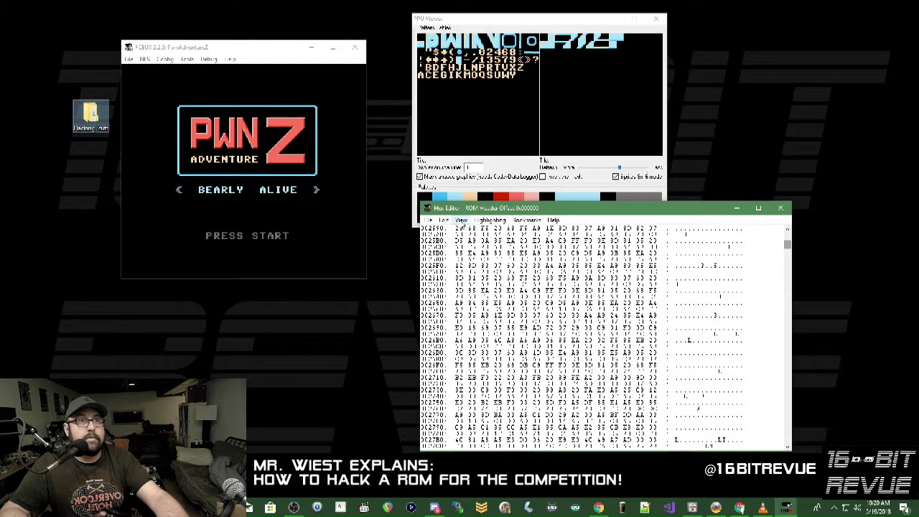
left_click(462, 221)
left_click(463, 272)
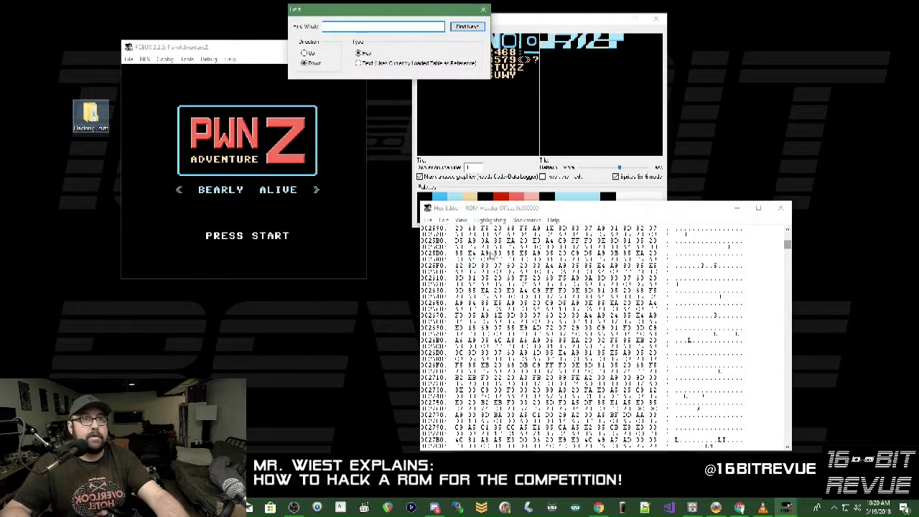
left_click(359, 63)
left_click(355, 25)
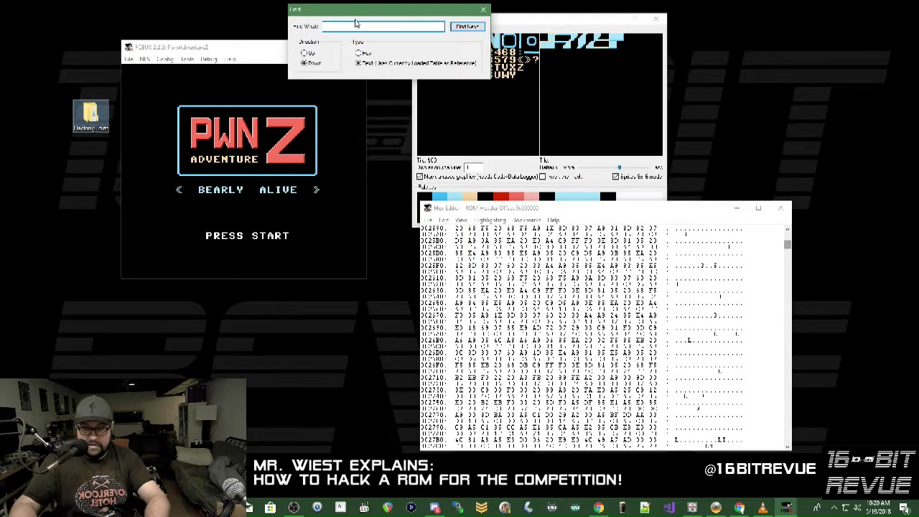
type("START")
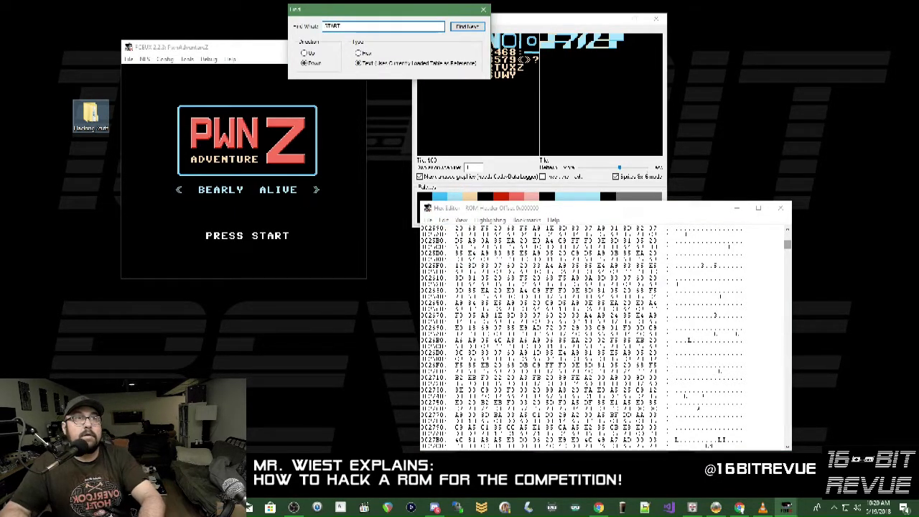
key("Return")
left_click_drag(700, 207, 706, 106)
- Overwrite the title screen text ADVENTURE in the ROM with BALFR GD
left_click(748, 325)
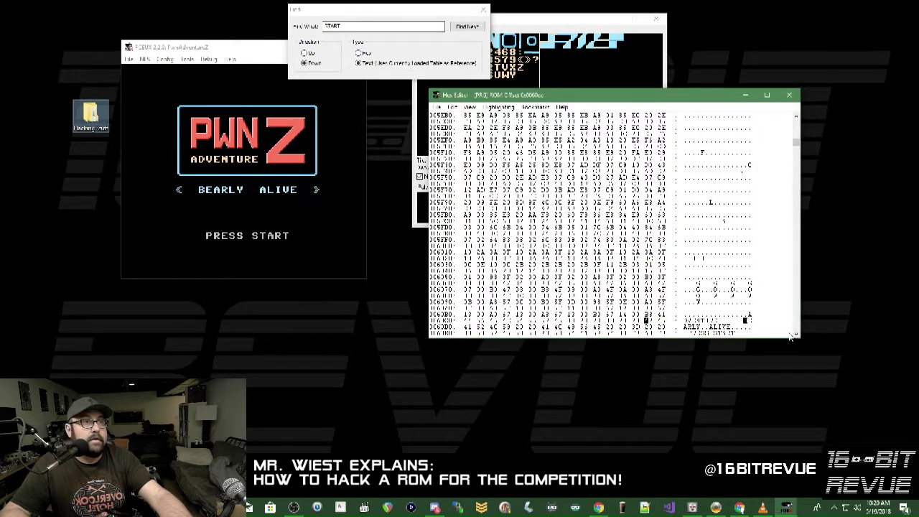
left_click(749, 315)
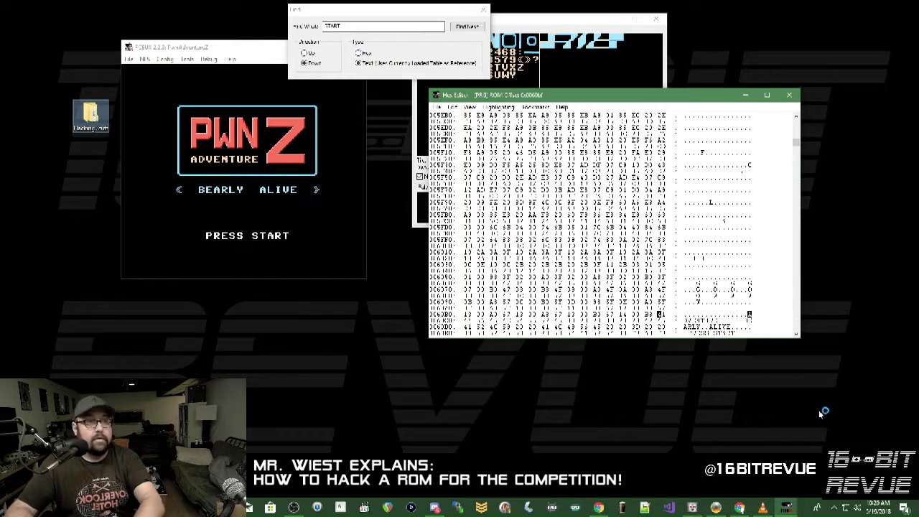
type("BALLS")
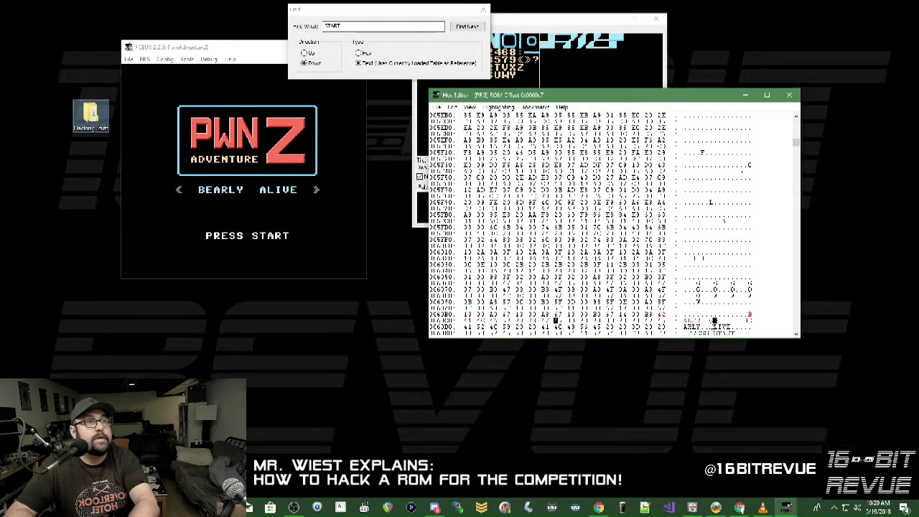
type("O")
- Save the ROM with the new BALFR GD text and reset the game in the emulator
left_click(440, 106)
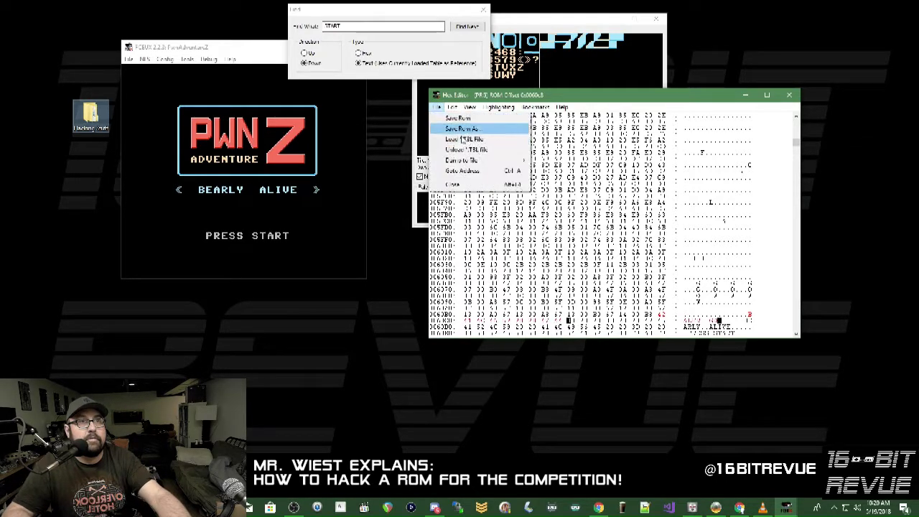
left_click(478, 120)
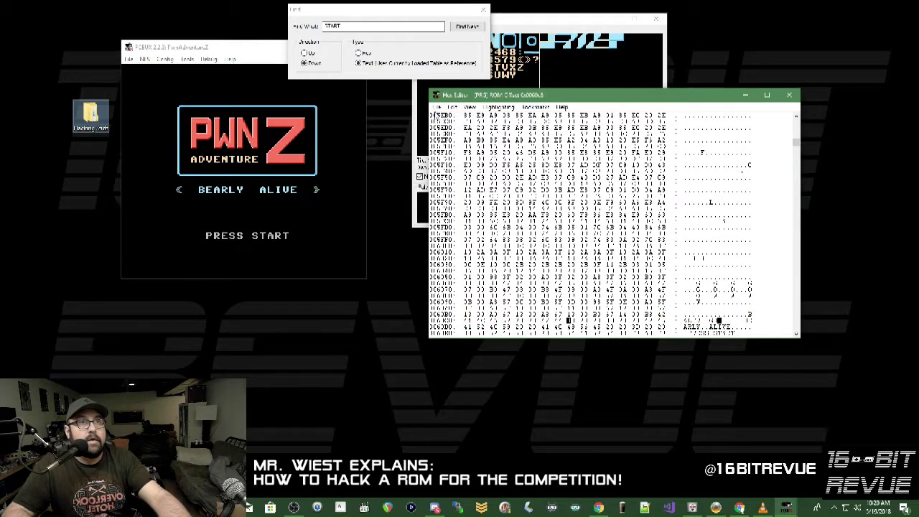
left_click(439, 107)
left_click(474, 123)
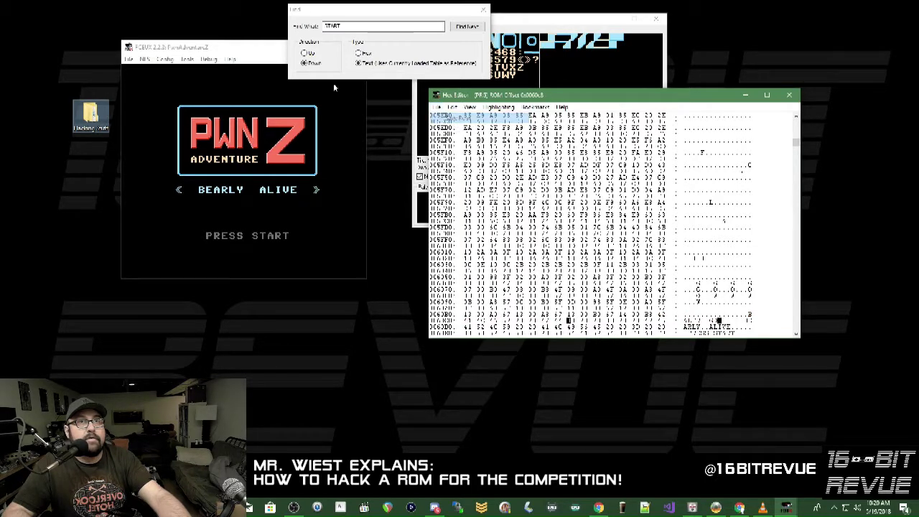
left_click(197, 50)
left_click(144, 59)
left_click(155, 70)
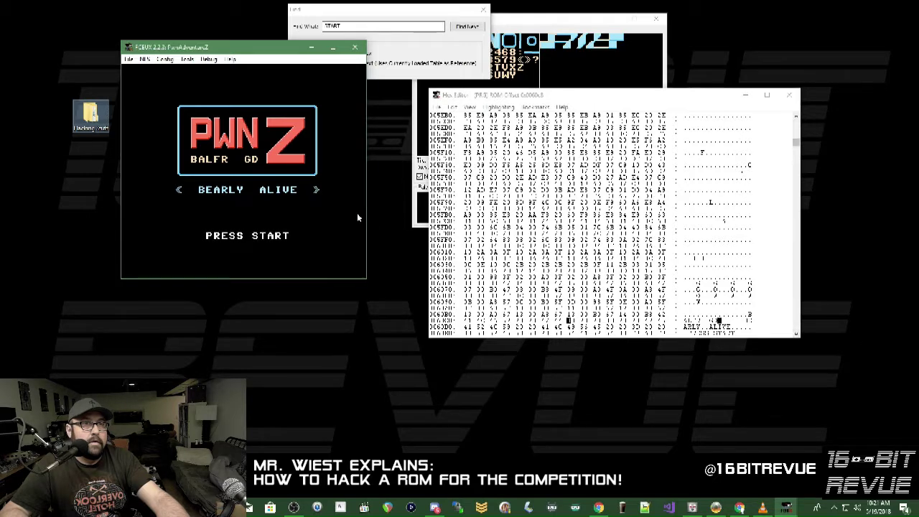
- Bring the rest of the title text into view in the Hex Editor, then open Notepad and write BEARLY ALIVE as a reference line
left_click(796, 334)
left_click(796, 334)
left_click(796, 334)
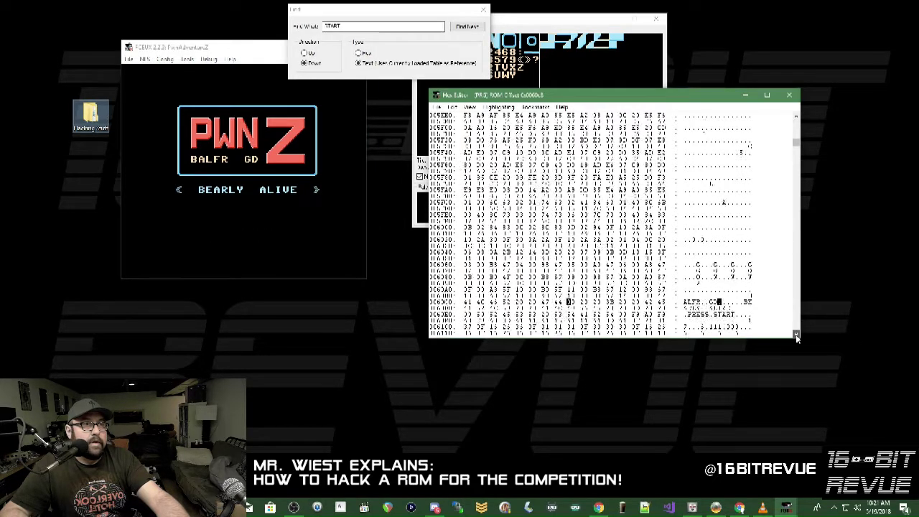
left_click(796, 334)
left_click(796, 334)
left_click(79, 508)
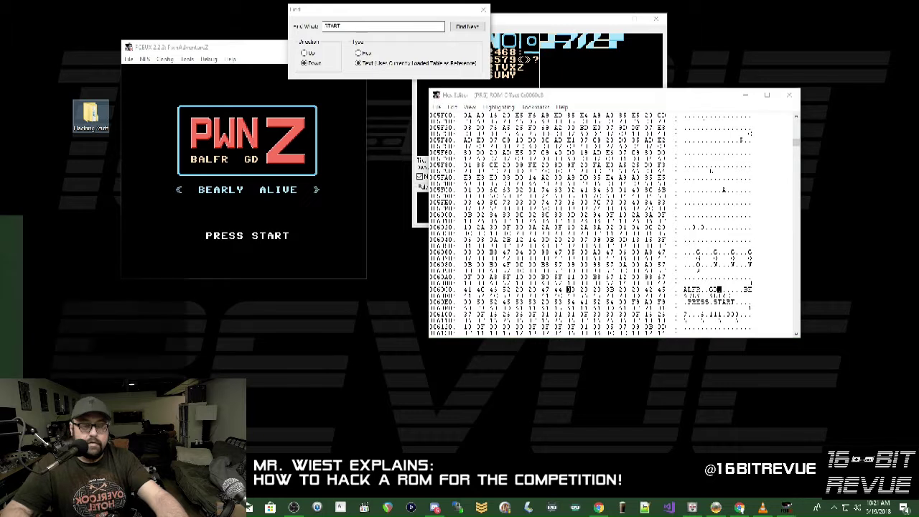
key("Escape")
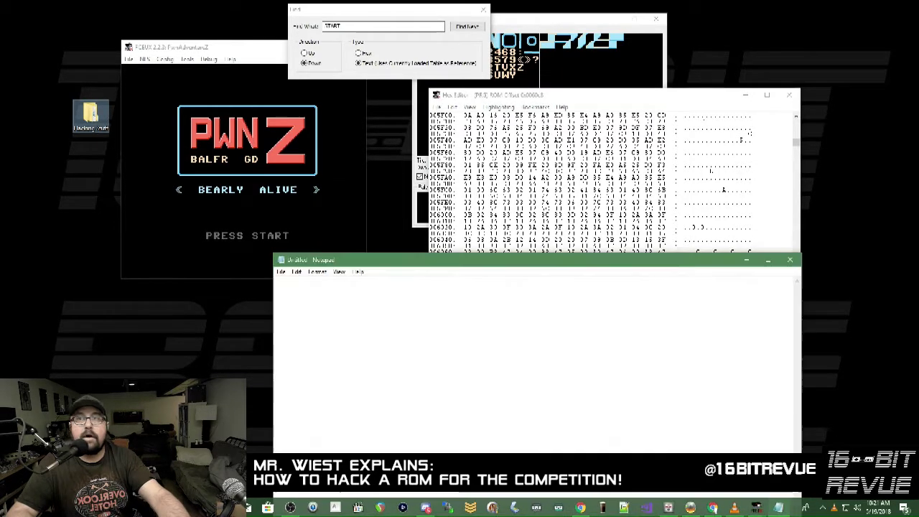
left_click_drag(509, 264, 492, 207)
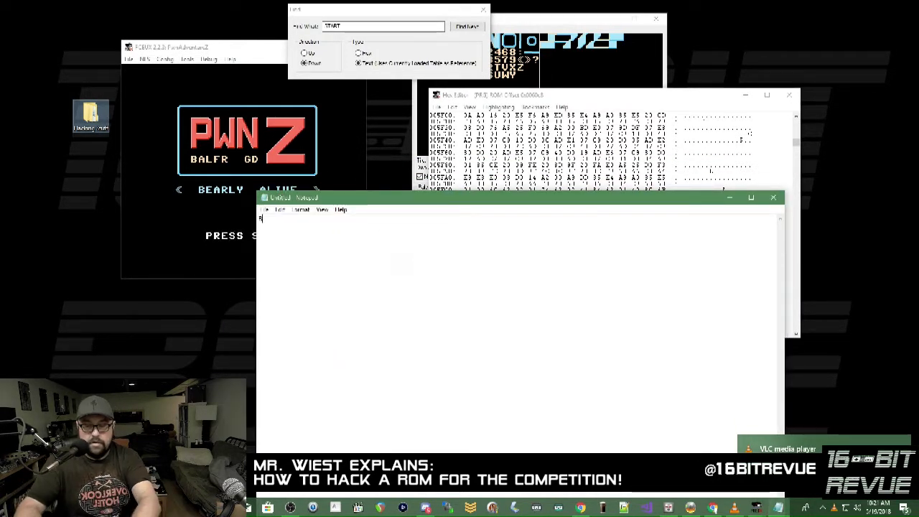
type("BEARLY ALIVE")
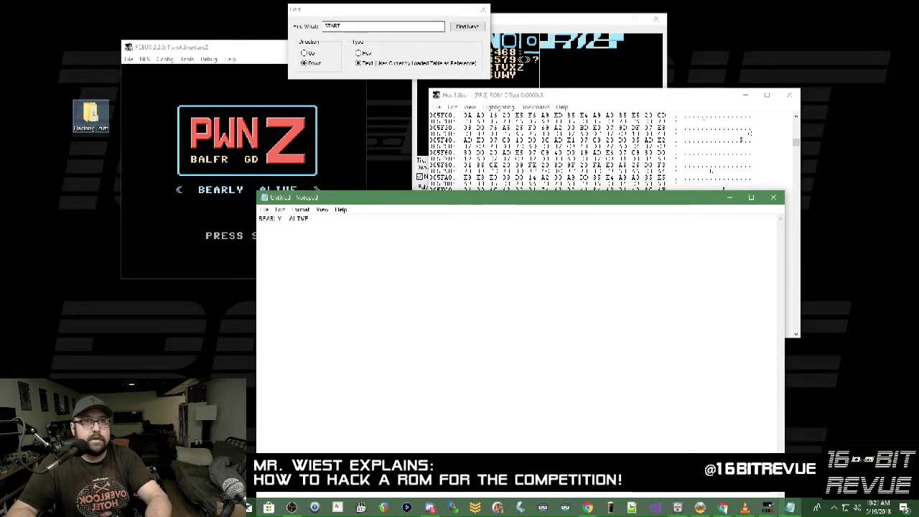
- Move Notepad aside from the game window and write HACK COMP 18 under the reference line
left_click(380, 231)
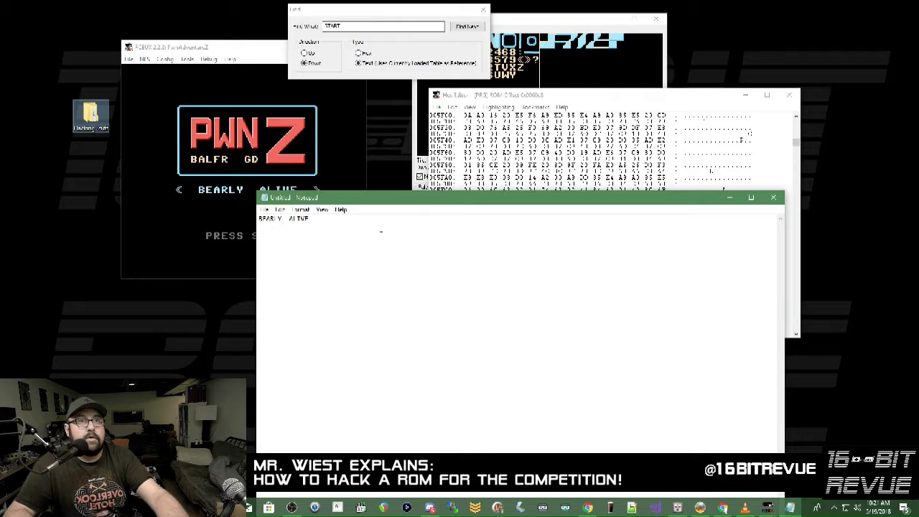
left_click_drag(378, 193, 597, 113)
key("Return")
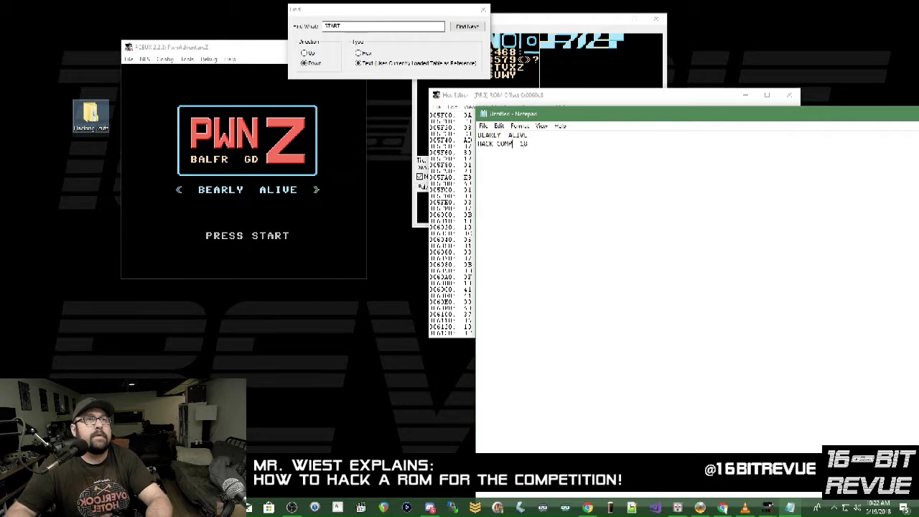
- Return to the Hex Editor and overwrite BEARLY ALIVE in the ROM with HACK COMP 18
left_click(605, 98)
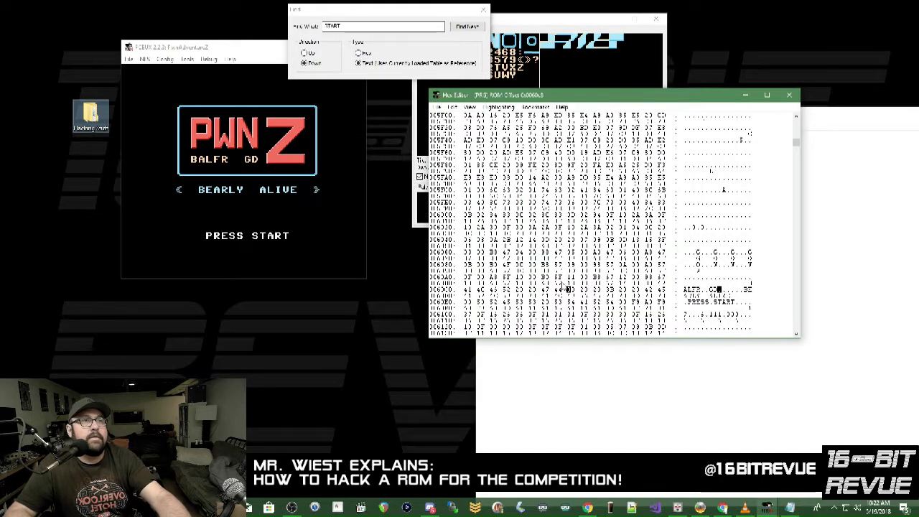
left_click(747, 289)
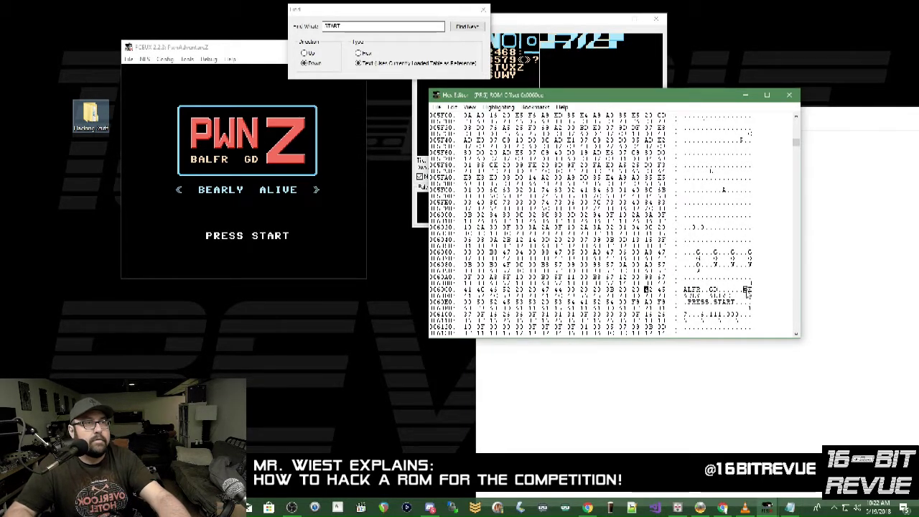
type("H")
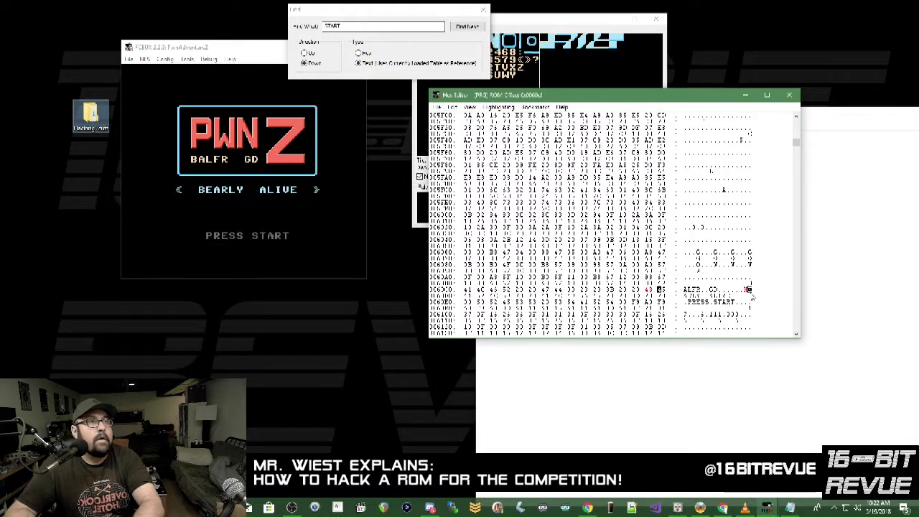
type("ACK")
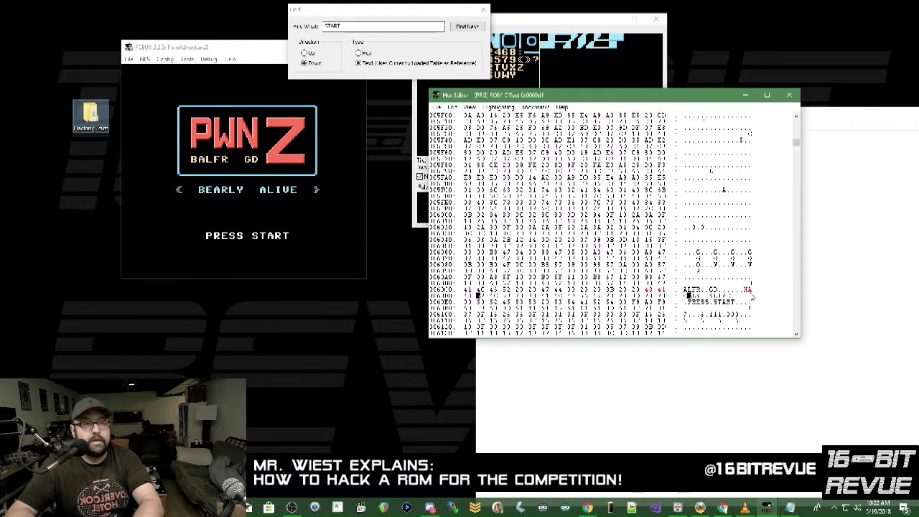
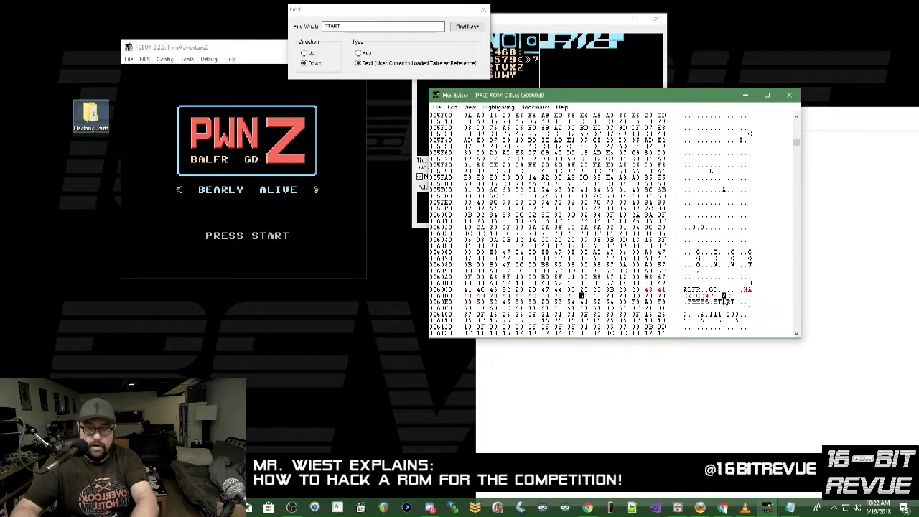
type("18")
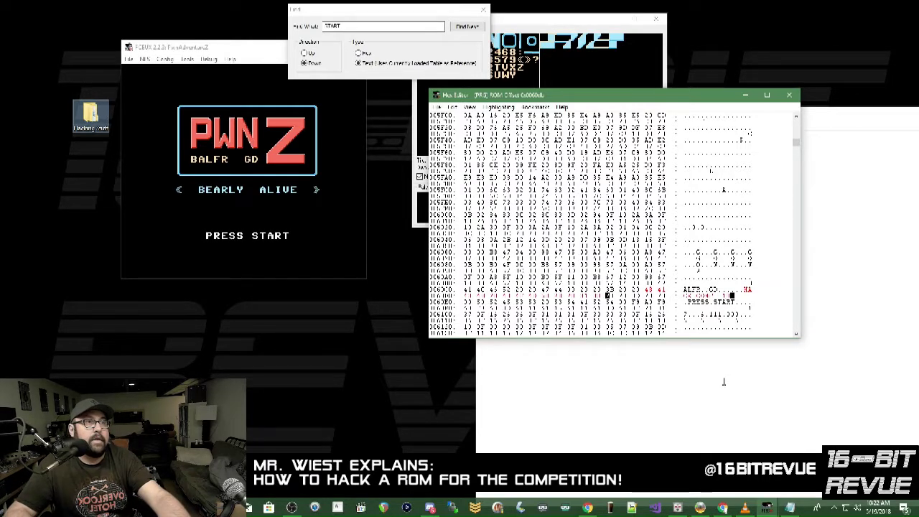
- Save the ROM with the HACK COMP 18 subtitle and reset the game in the emulator
left_click(438, 106)
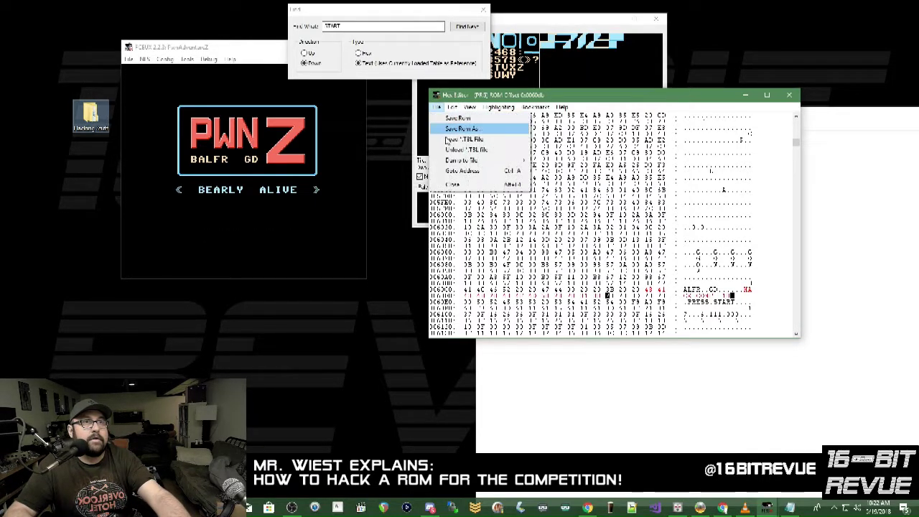
left_click(457, 118)
left_click(246, 50)
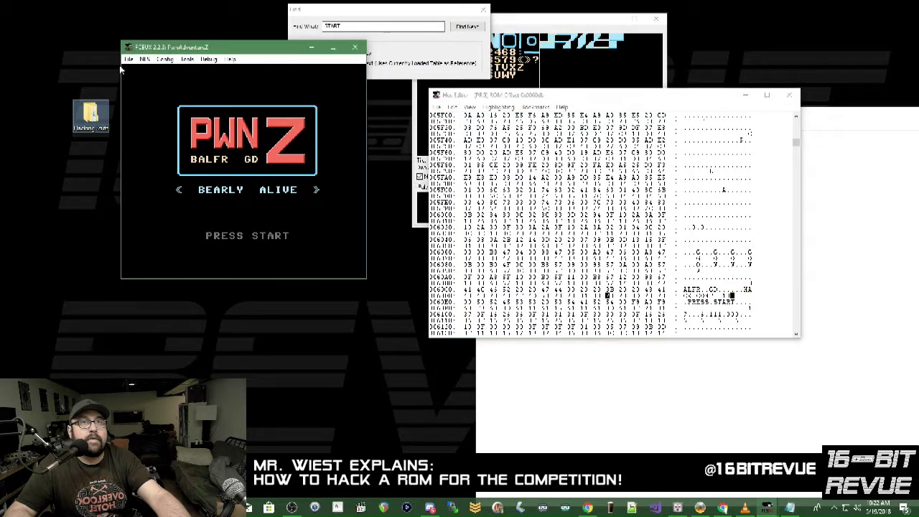
left_click(129, 59)
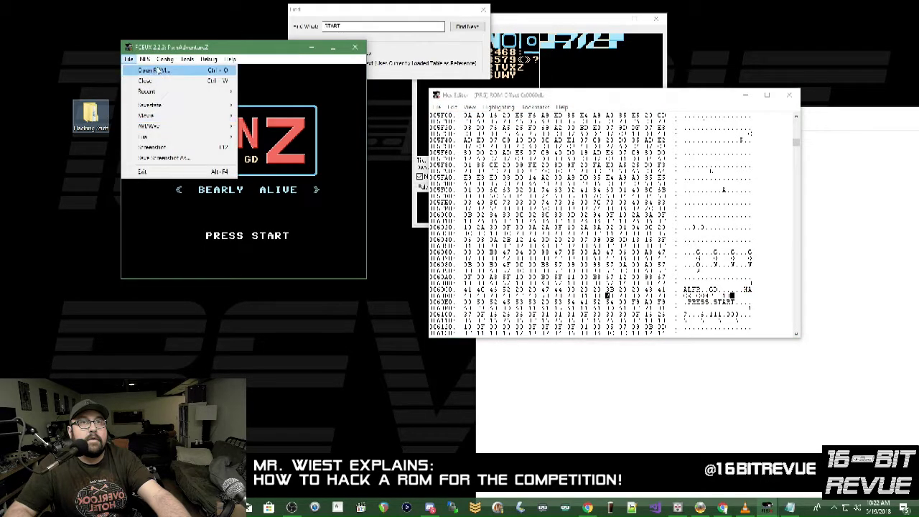
mouse_move(146, 63)
left_click(188, 48)
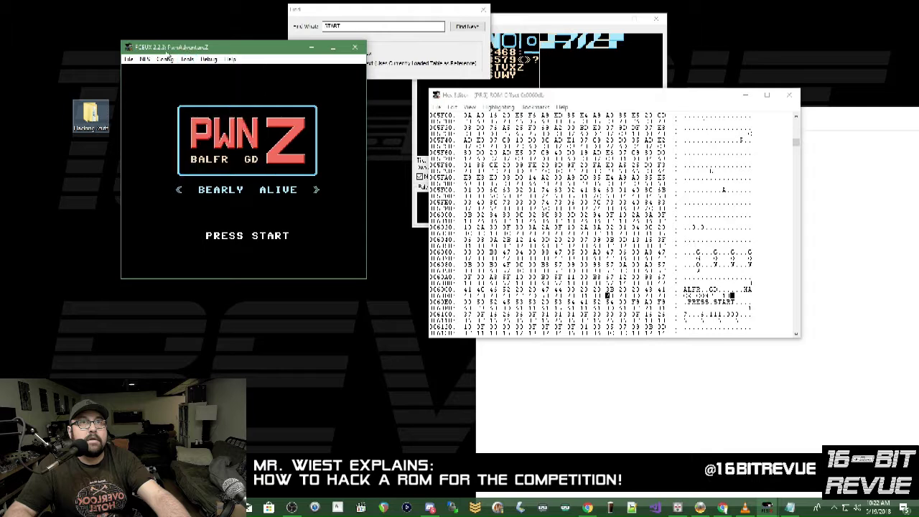
left_click(146, 63)
left_click(160, 71)
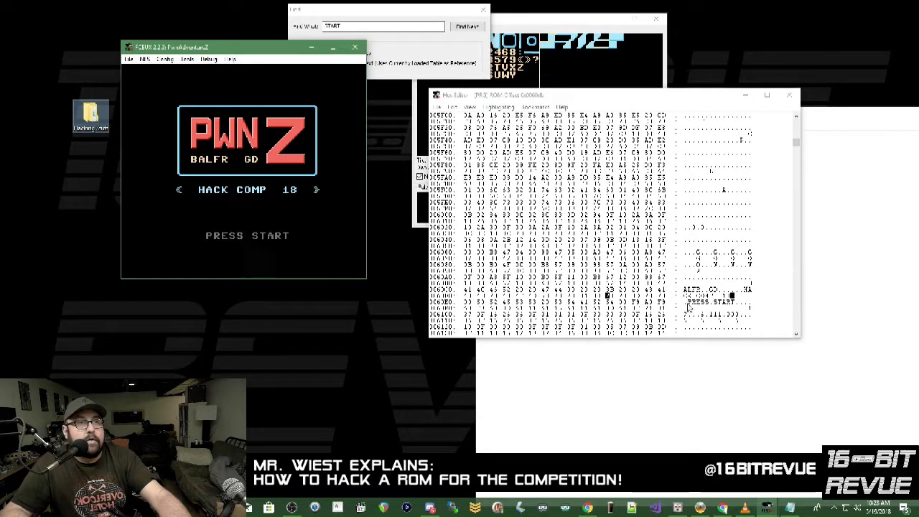
- Overwrite the PRESS START string in the ROM's text column with START HACKN
left_click(692, 302)
left_click(689, 302)
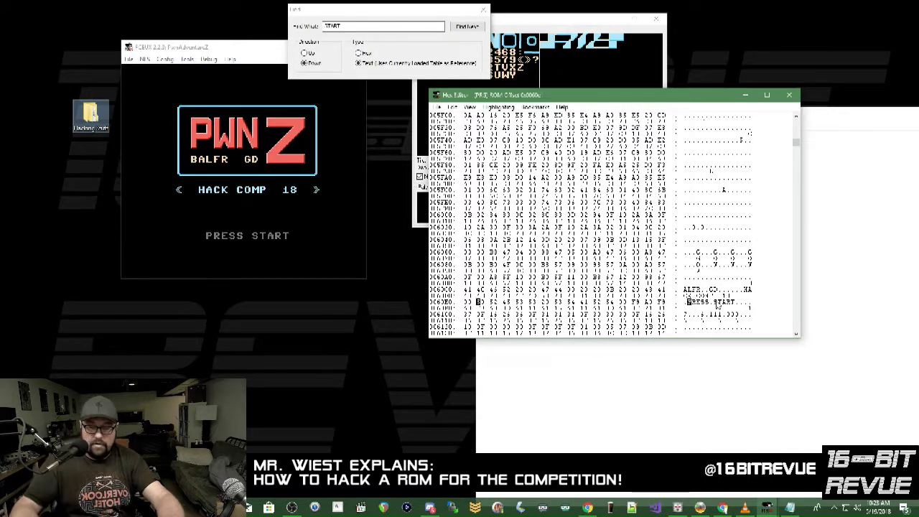
type("START")
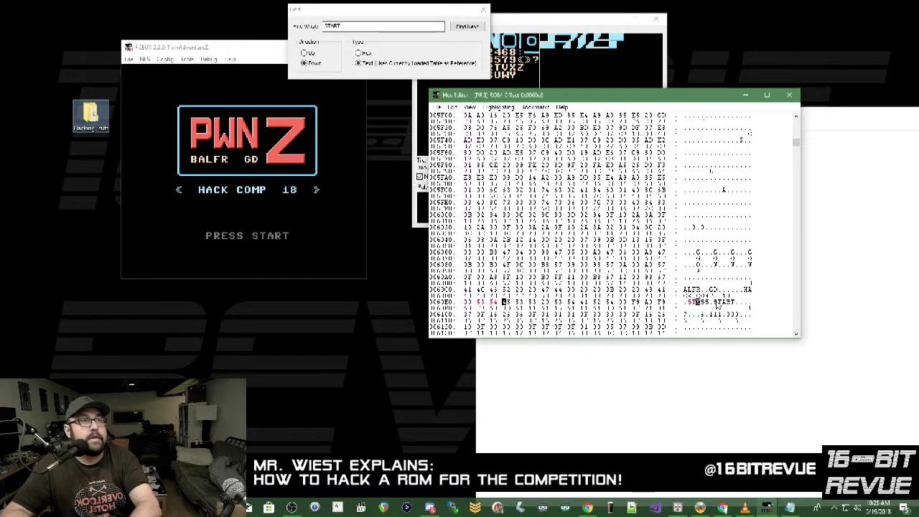
type(".")
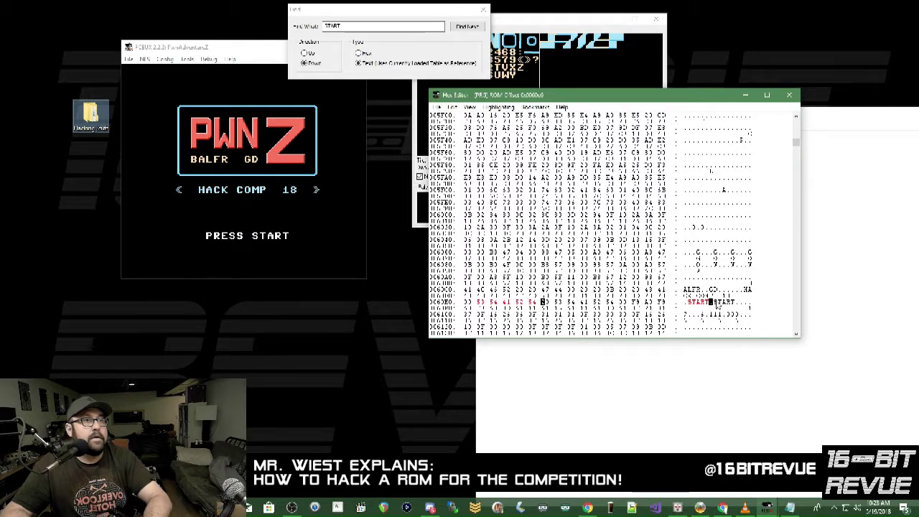
type("HA")
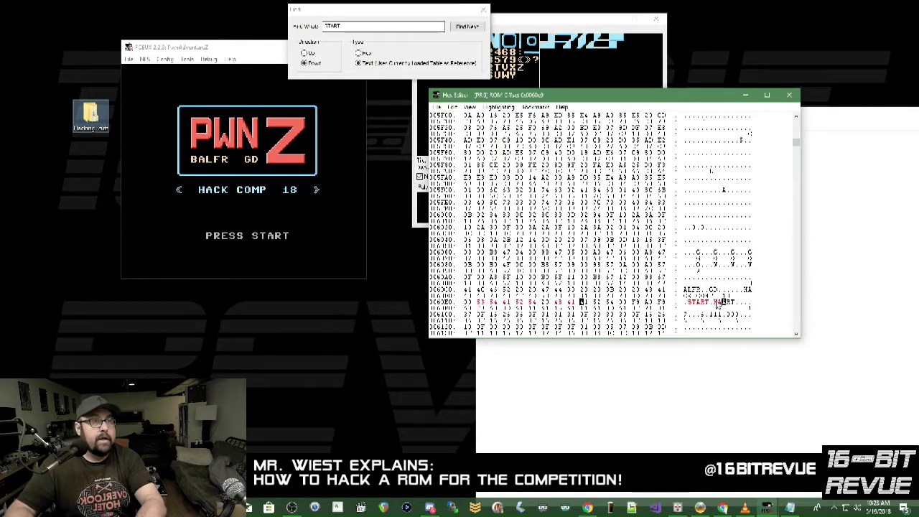
type("CK")
type("N")
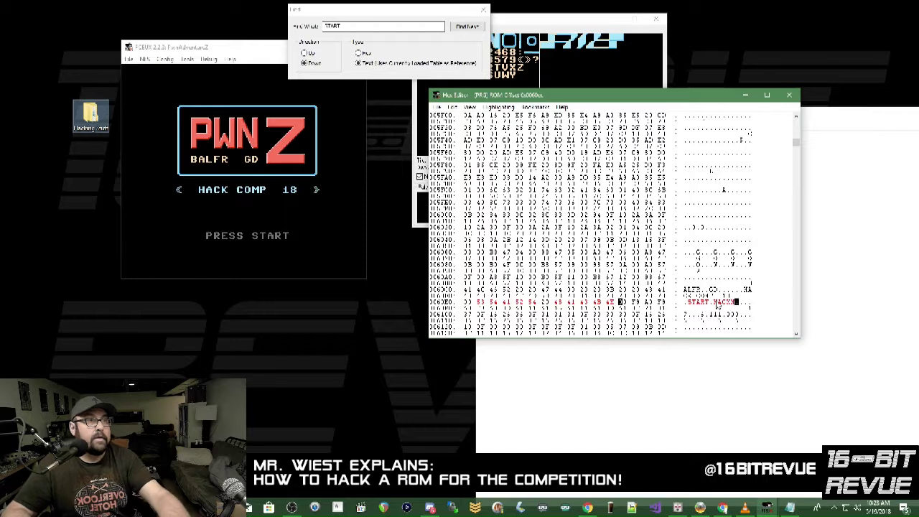
- Save the ROM with the new START HACKN prompt and reset the game in the emulator
left_click(438, 108)
left_click(458, 118)
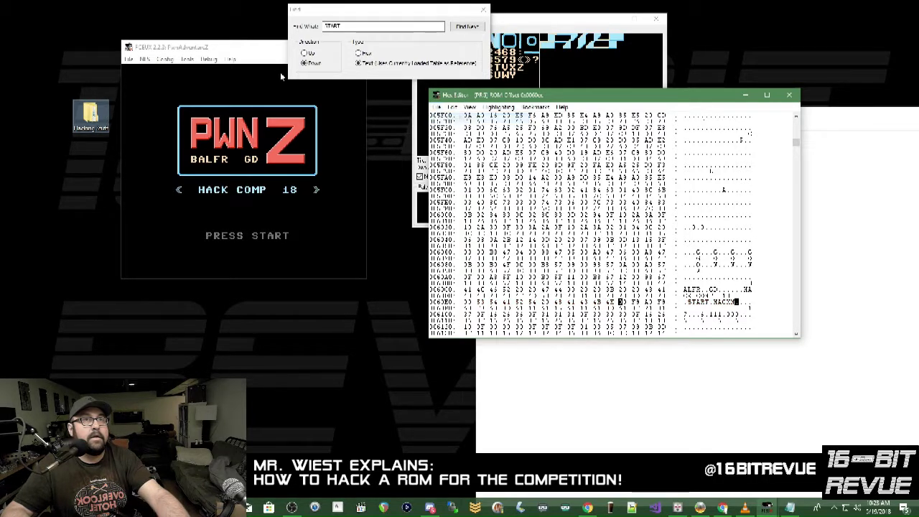
left_click(136, 60)
left_click(130, 59)
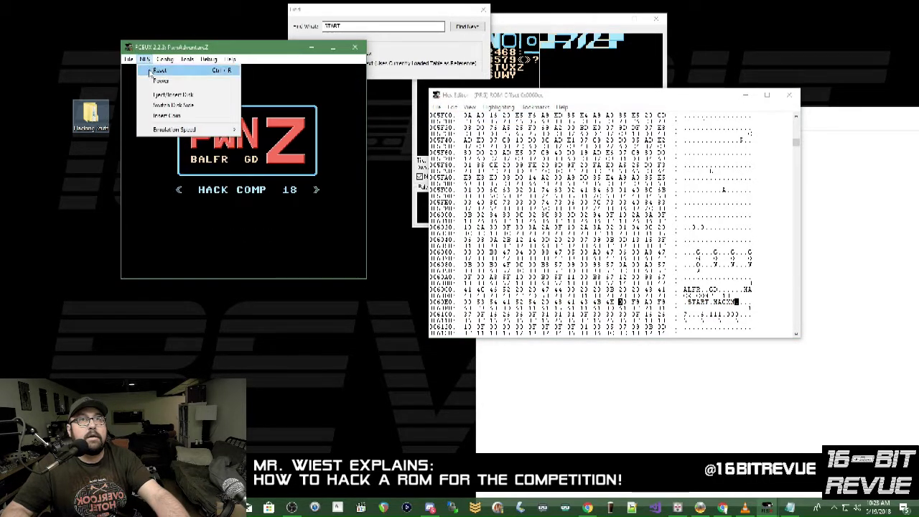
left_click(149, 69)
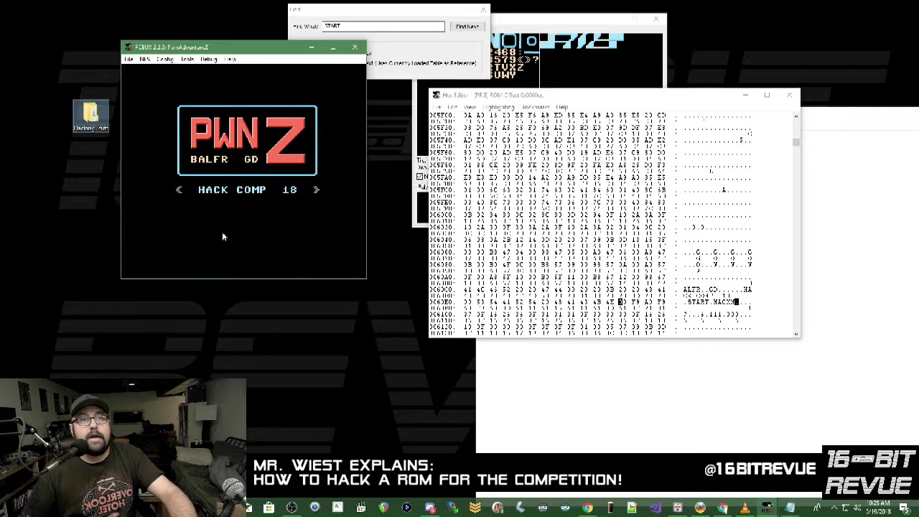
- Return to the Hex Editor and save the edited ROM once more
left_click(128, 59)
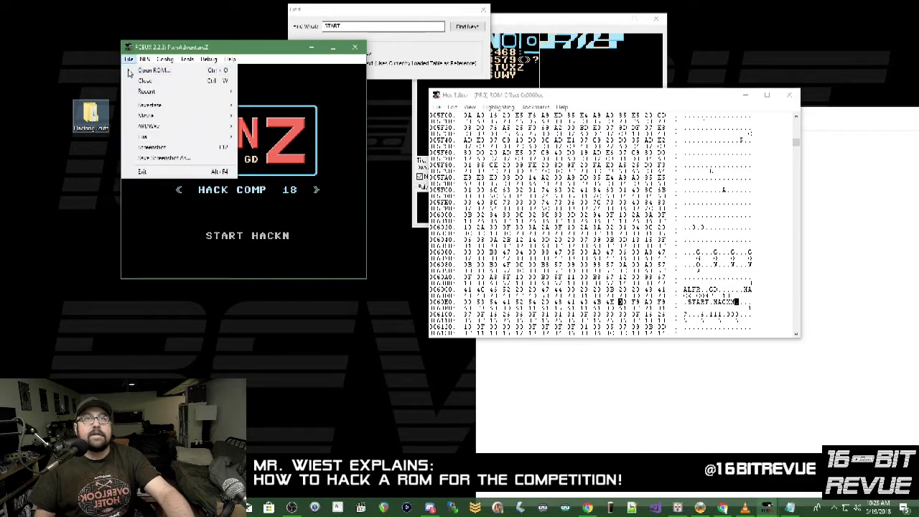
mouse_move(147, 94)
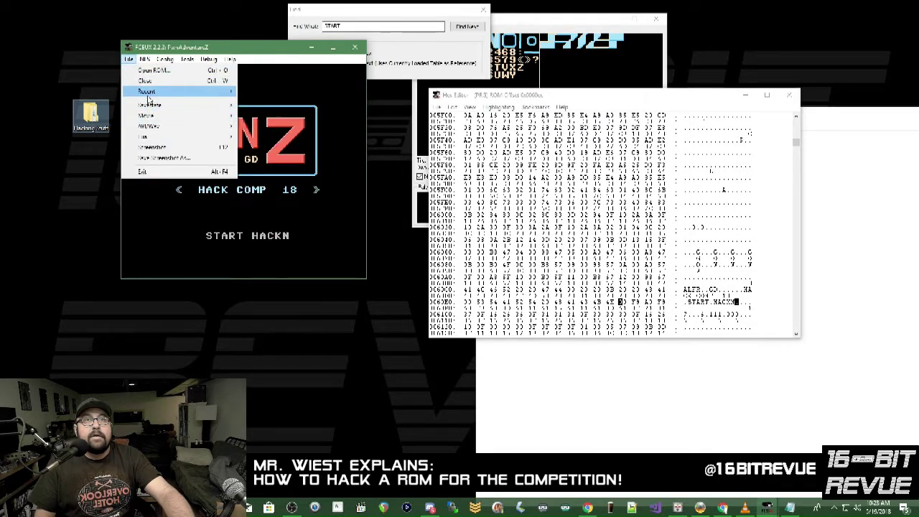
left_click(438, 106)
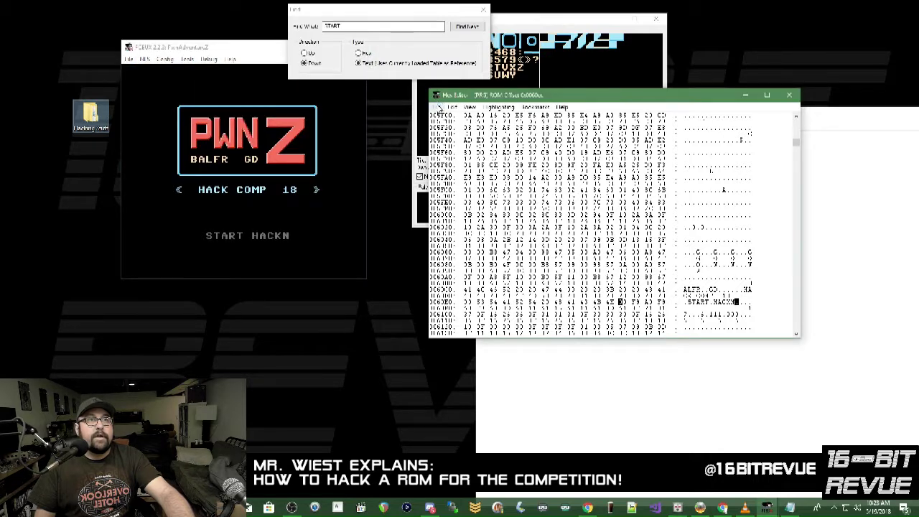
left_click(437, 106)
left_click(449, 121)
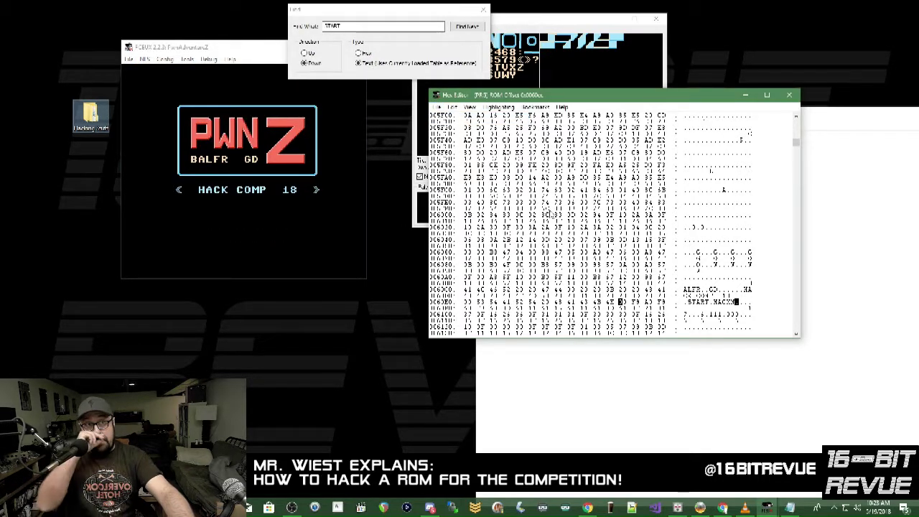
- Open the desktop's Hacking Stuff folder and go through Game Design Club Comp to the 1. Game ROM folder
left_click(663, 395)
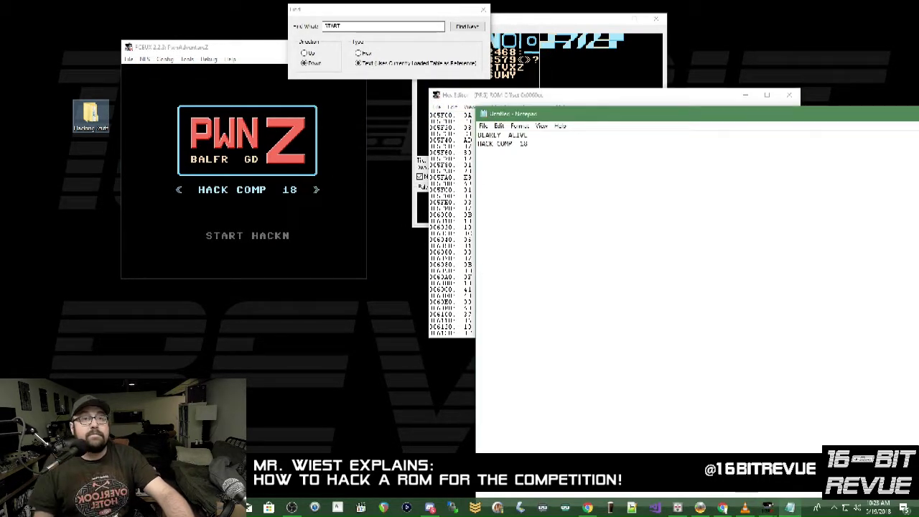
left_click(84, 122)
double_click(84, 122)
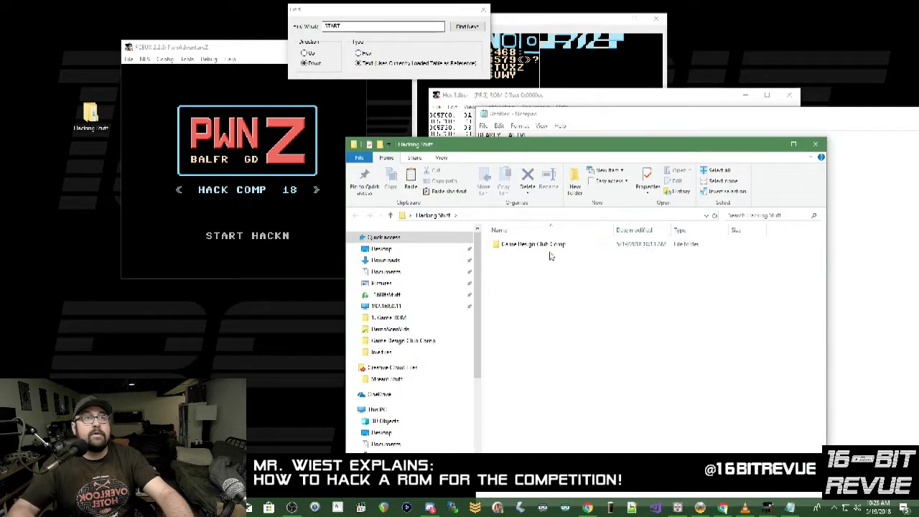
double_click(508, 248)
double_click(522, 248)
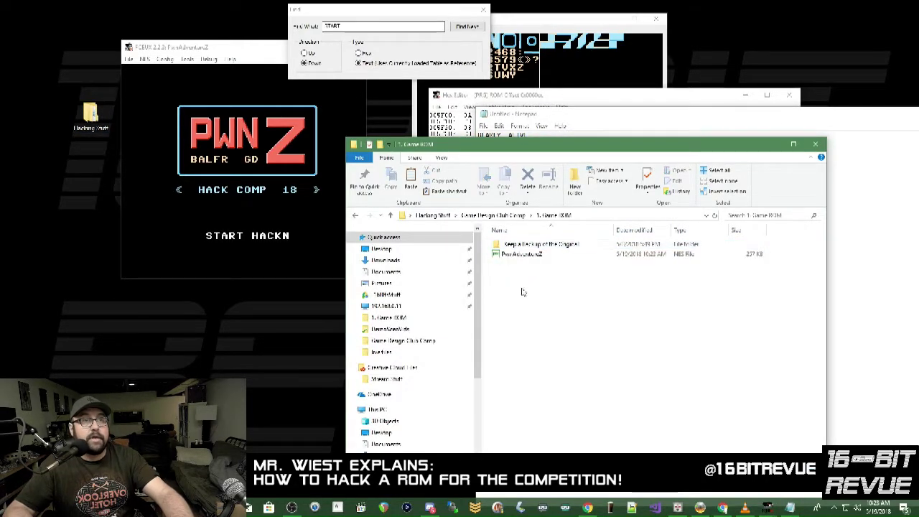
- Create a folder named 1.0 - TitleScreen Text Edited in the 1. Game ROM folder
right_click(513, 309)
mouse_move(547, 433)
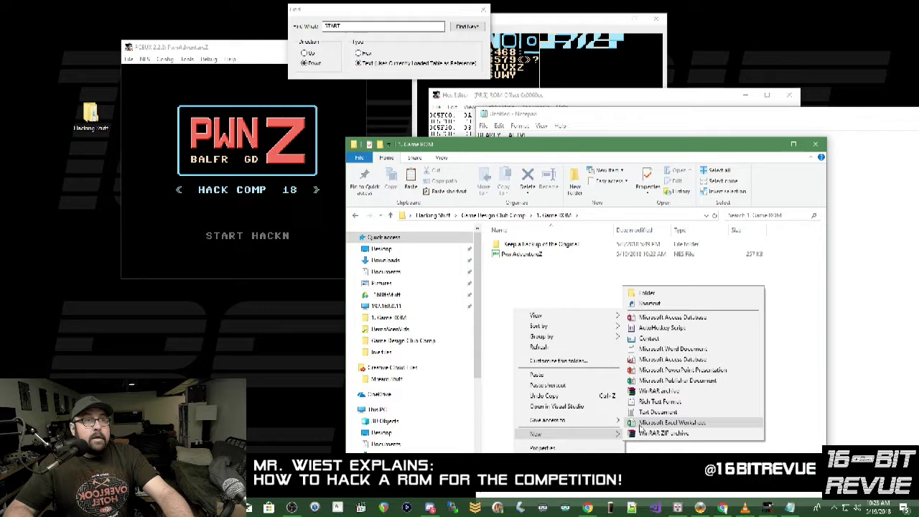
left_click(659, 296)
type("1.0")
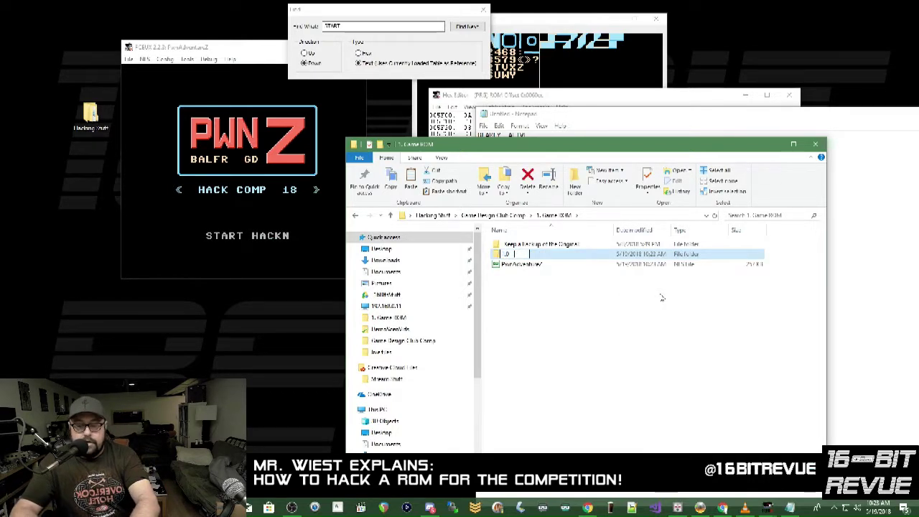
type(" Ti")
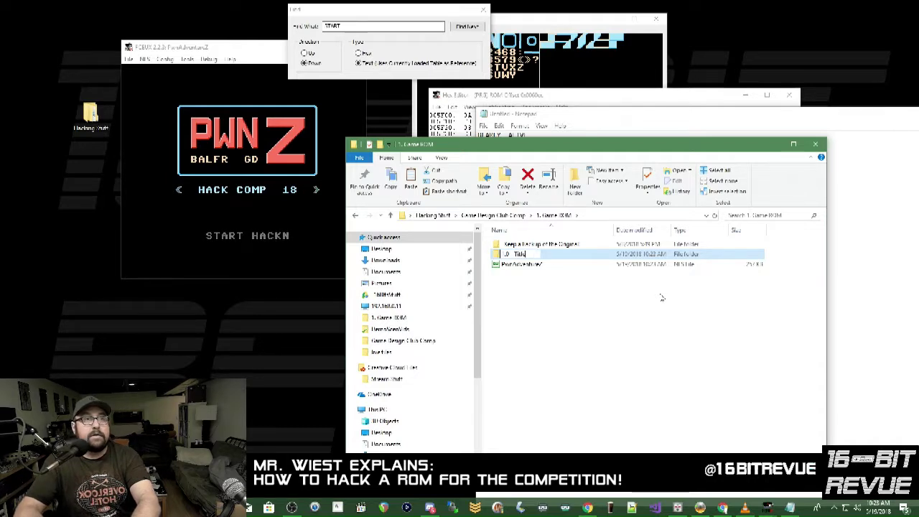
type("tleScreen Text Edited")
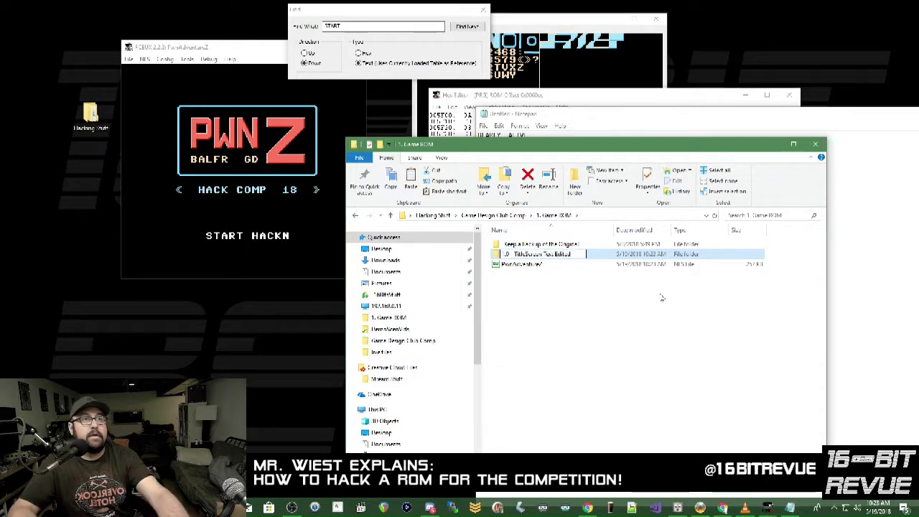
key("Return")
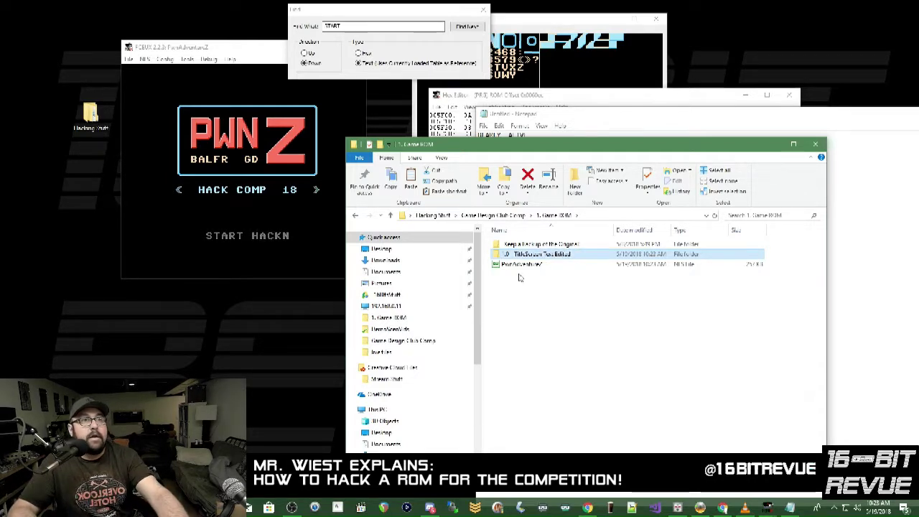
- Back up the PwnAdventureZ ROM by copying it into the 1.0 - TitleScreen Text Edited folder, then close File Explorer
right_click(519, 263)
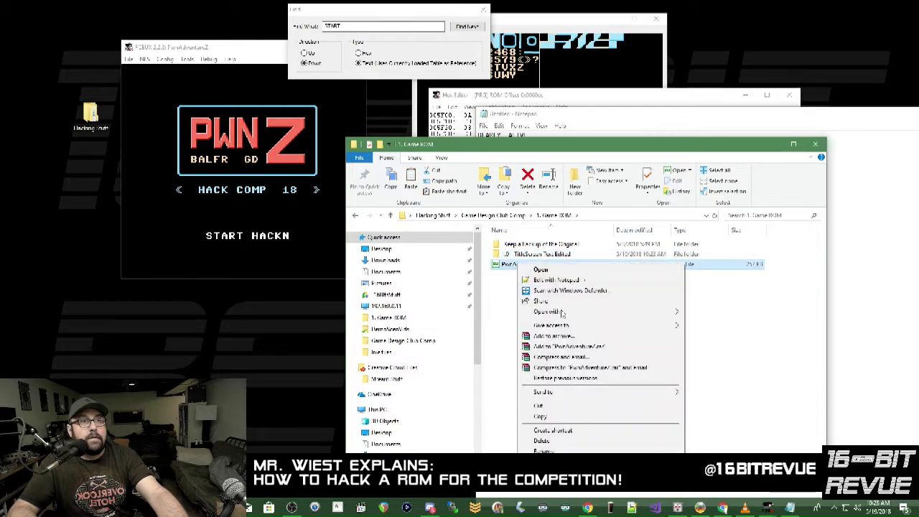
left_click(557, 418)
double_click(519, 255)
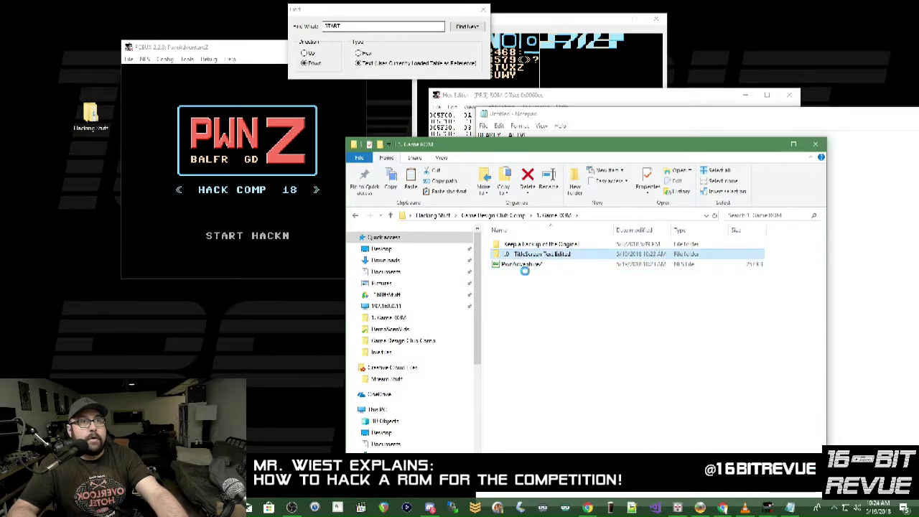
right_click(548, 406)
left_click(550, 442)
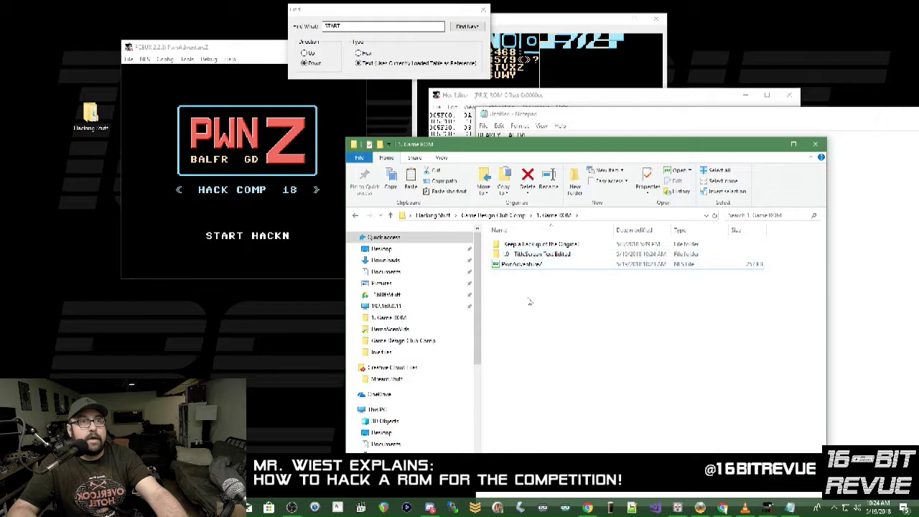
double_click(532, 254)
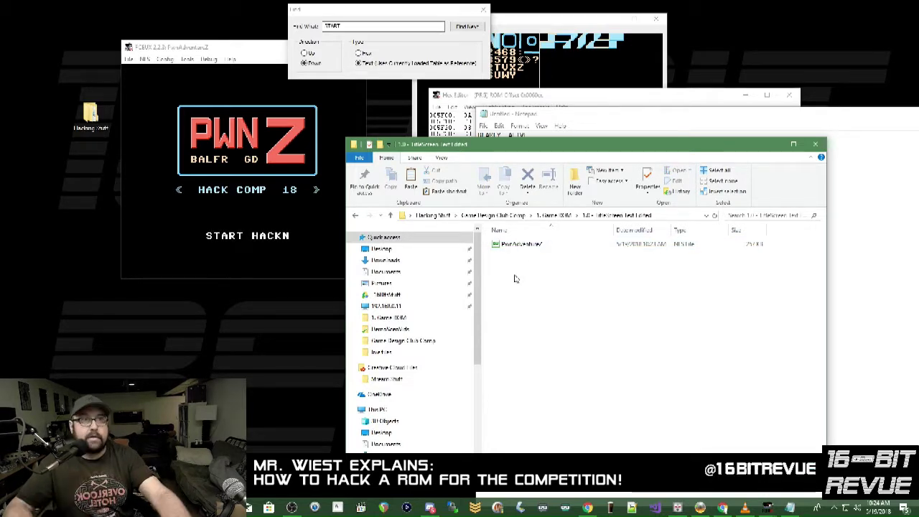
left_click(815, 143)
- Enlarge the emulator window to examine the edited title screen, then restore its size and move it lower on the desktop
double_click(234, 47)
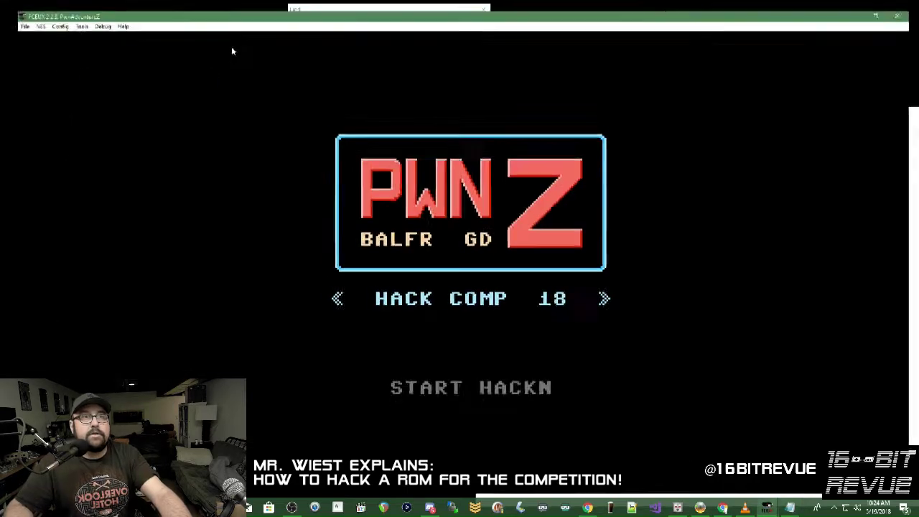
double_click(553, 11)
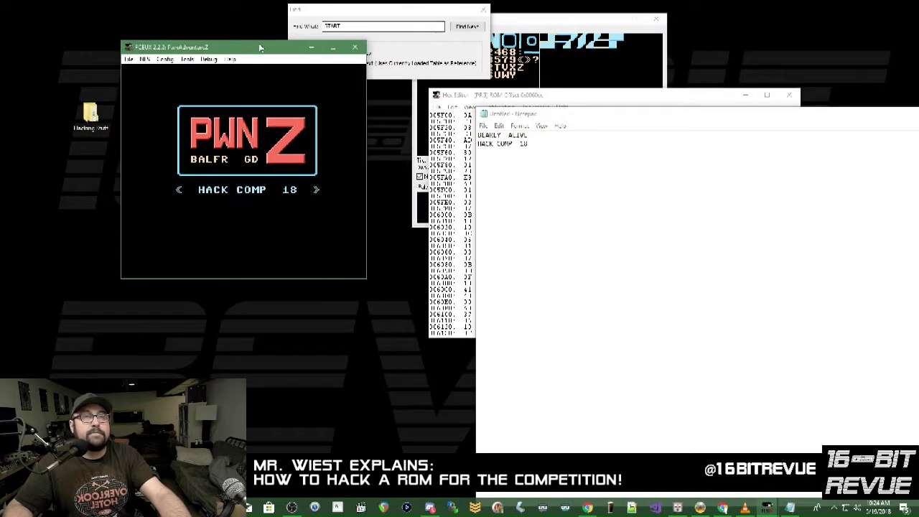
left_click_drag(248, 51, 263, 136)
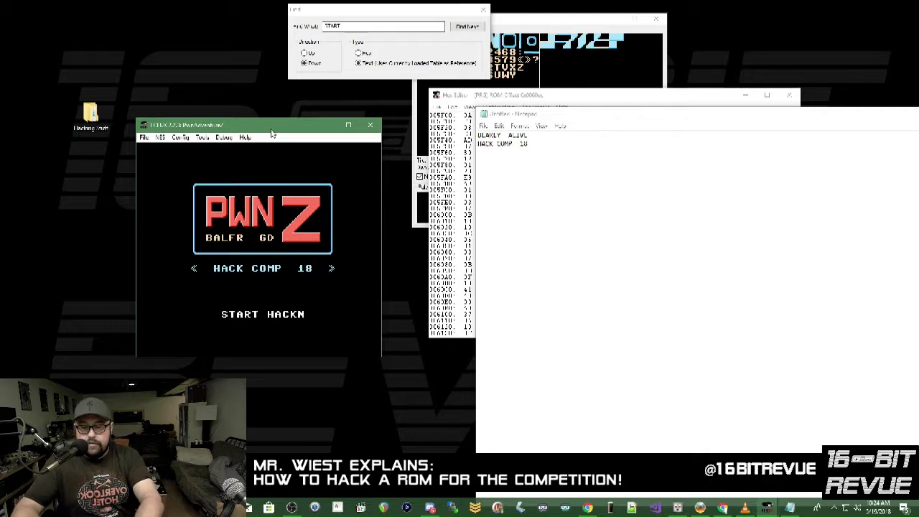
- Start the game from the title screen and choose New Game in save slot 2
key("Return")
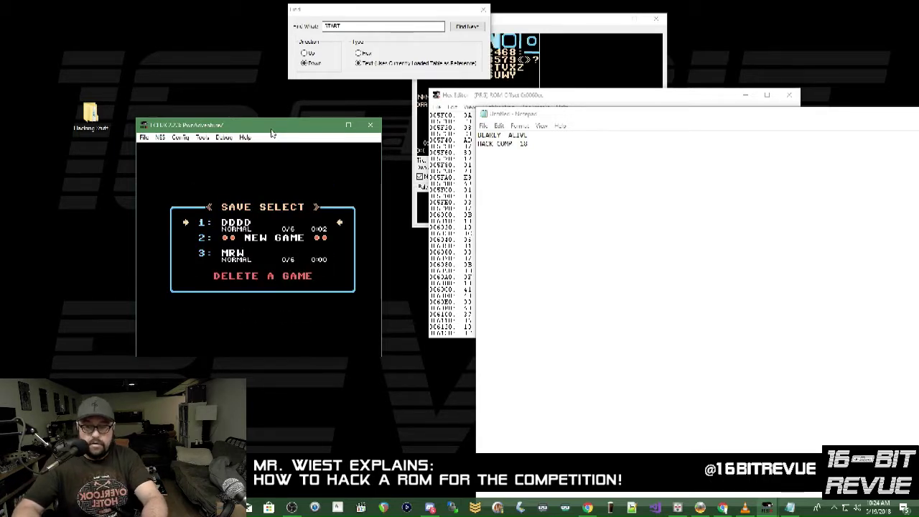
key("period")
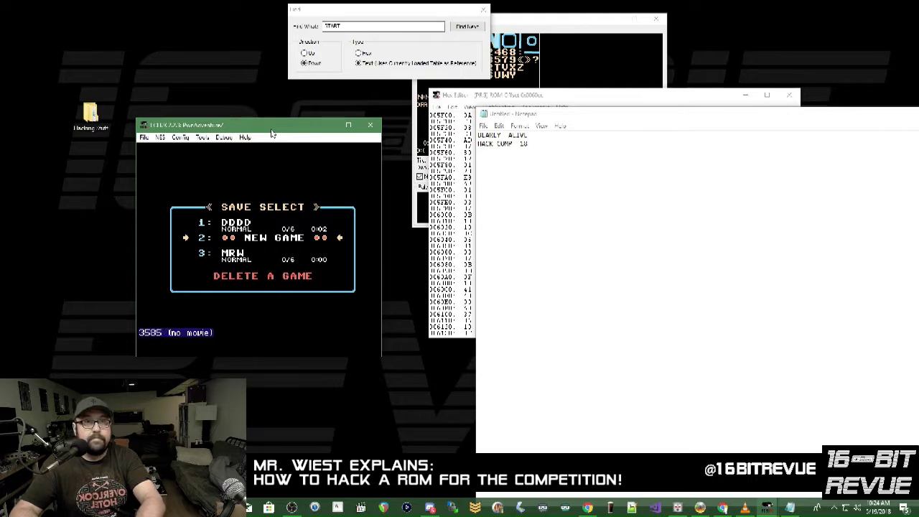
key("period")
key("Return")
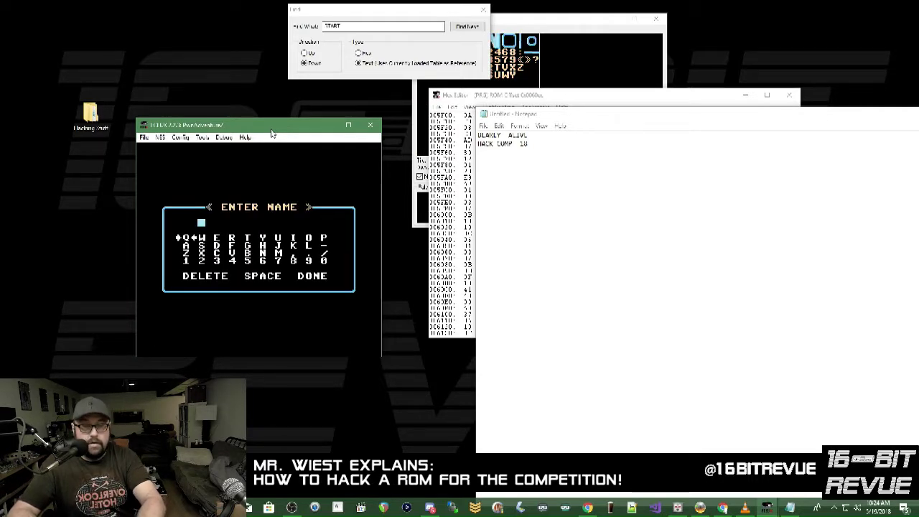
- Enter QQQQ as the character name and start playing the new game
key("f")
key("f")
key("f")
key("f")
key("Down")
key("Down")
key("Down")
key("Down")
key("Down")
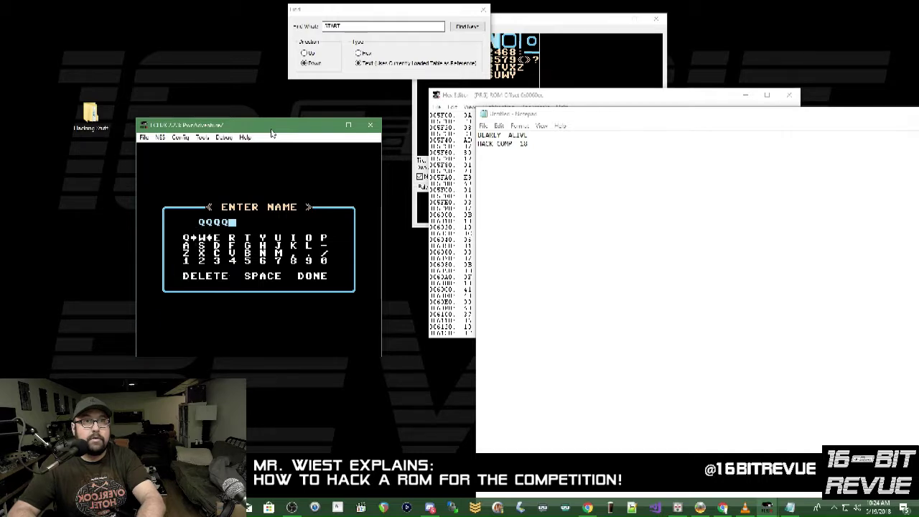
key("Down")
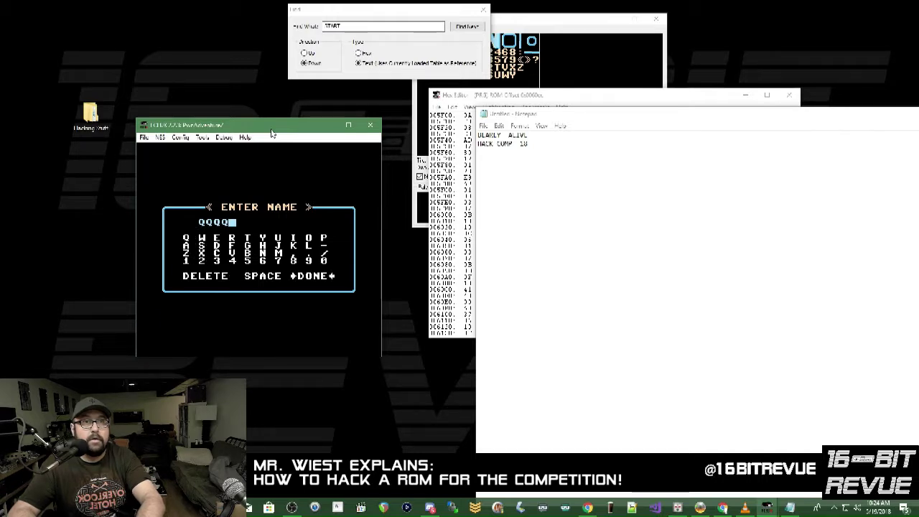
key("Return")
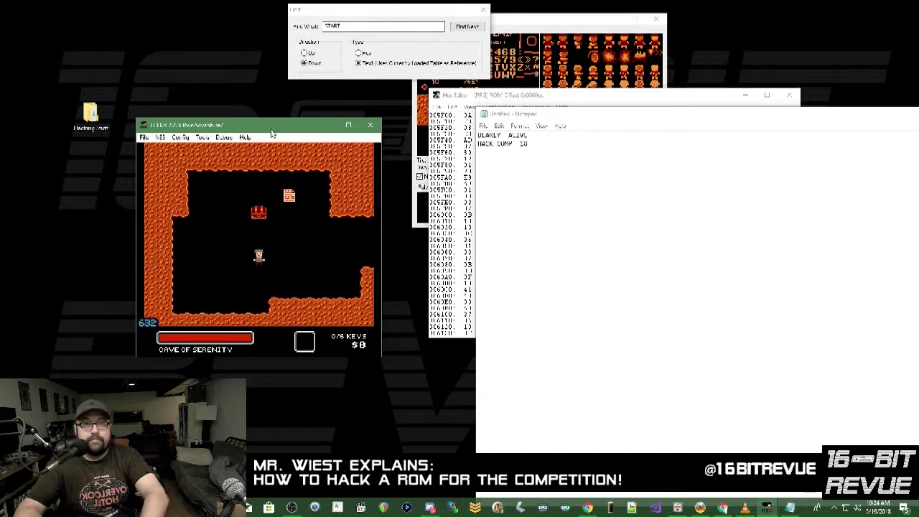
- Walk the character to the note beside the treasure chest in the Cave of Serenity
key("Right")
key("Up")
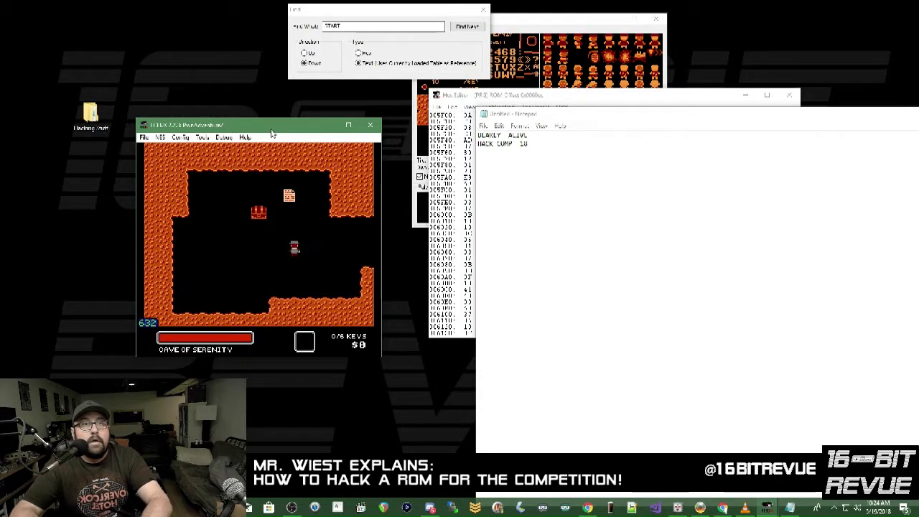
key("Right")
key("Left")
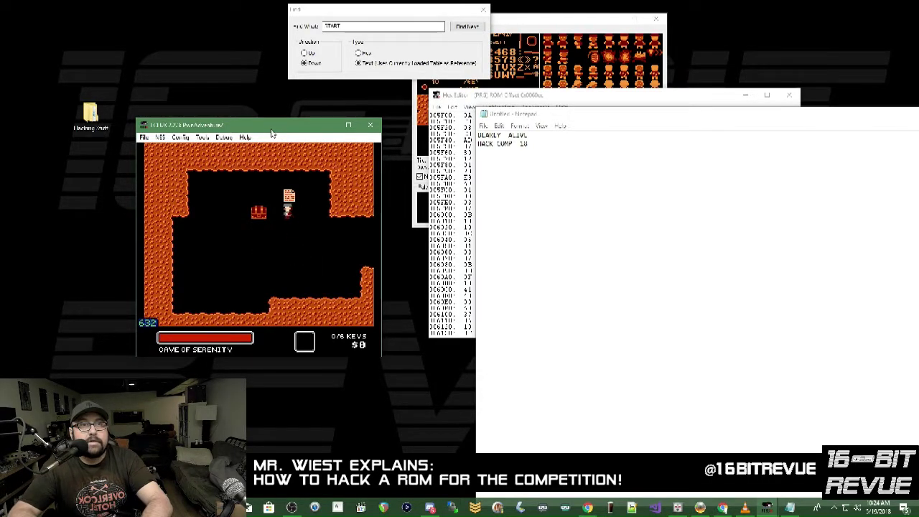
- Read the message of the note beside the treasure chest, open it again to reread it, and close it
key("Up")
key("period")
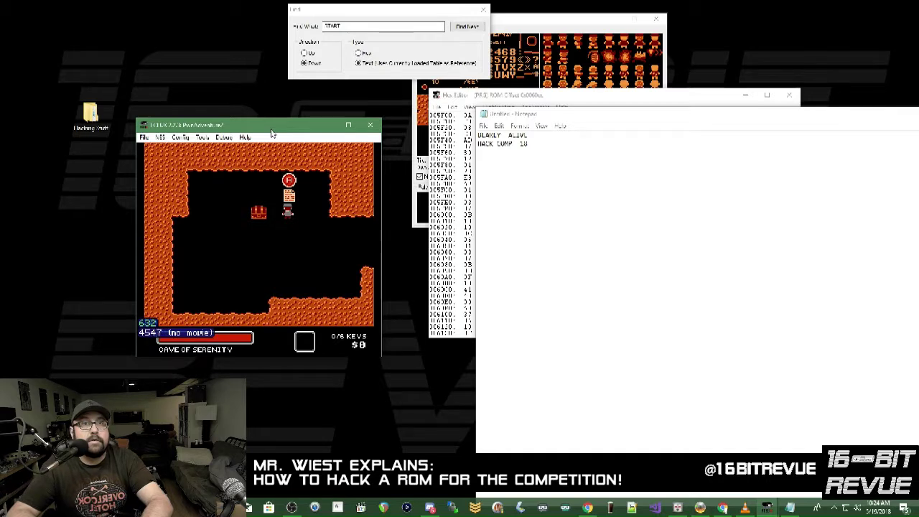
key("period")
key("slash")
key("f")
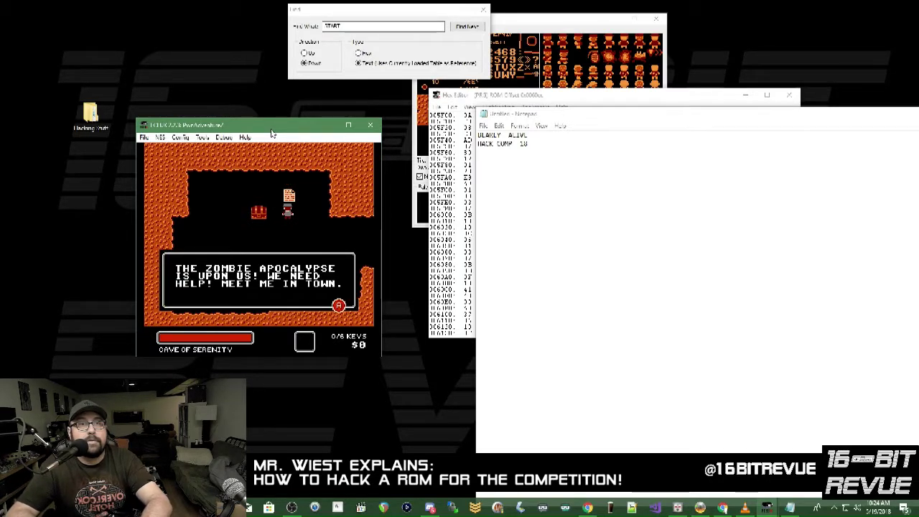
key("f")
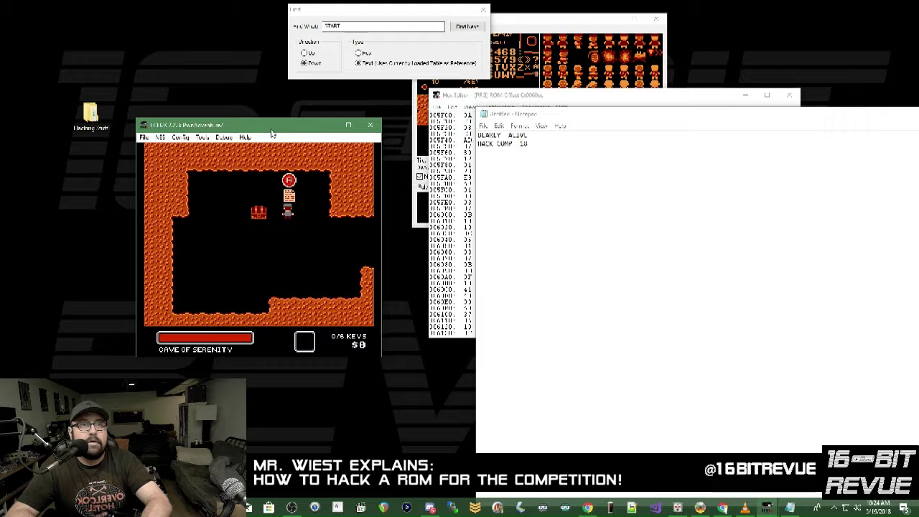
key("f")
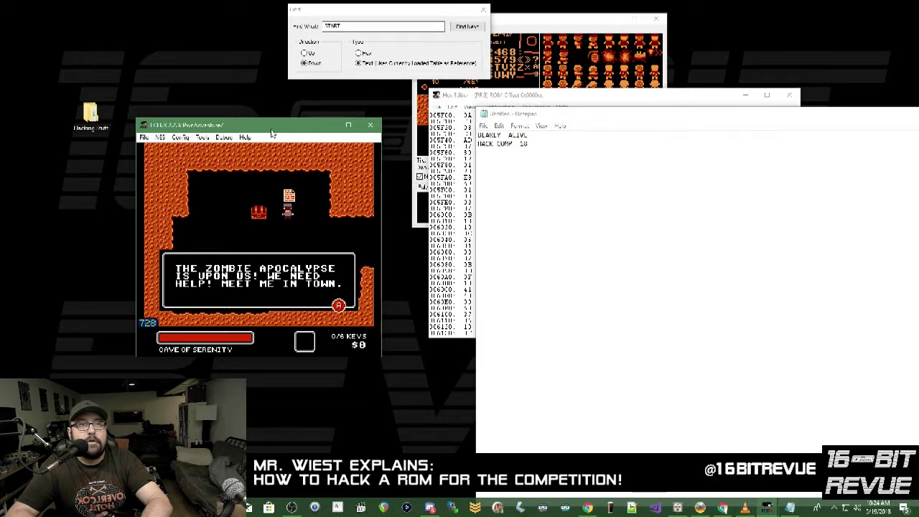
key("f")
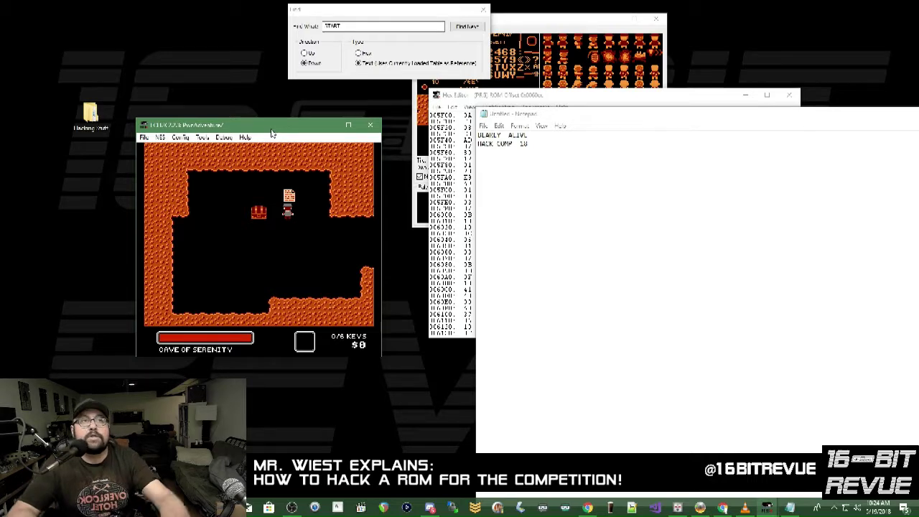
- Search the ROM in the Hex Editor for the note's text string MEET ME
left_click(617, 106)
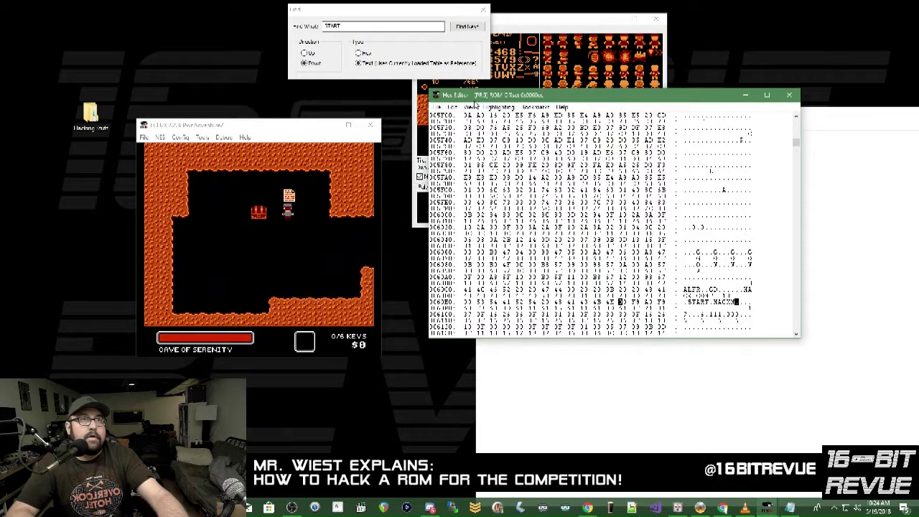
left_click(452, 107)
left_click(469, 157)
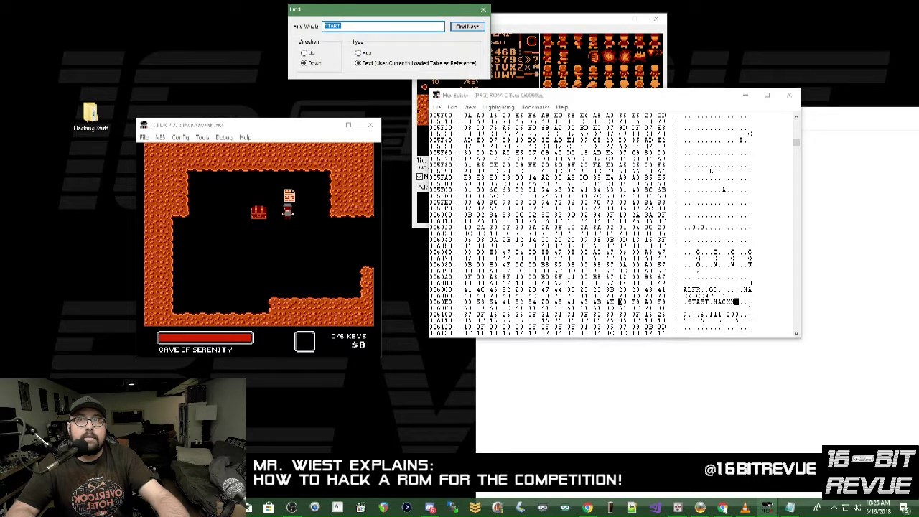
double_click(354, 25)
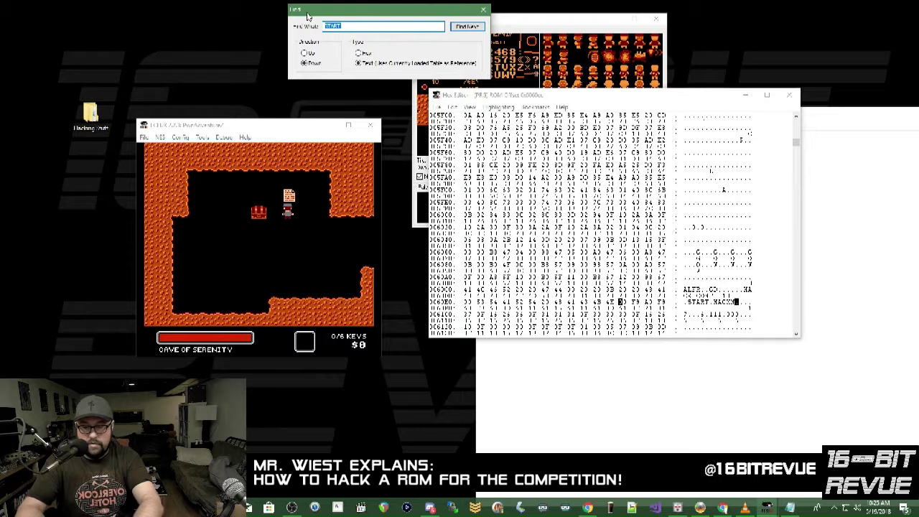
type("T")
key("BackSpace")
type("ME")
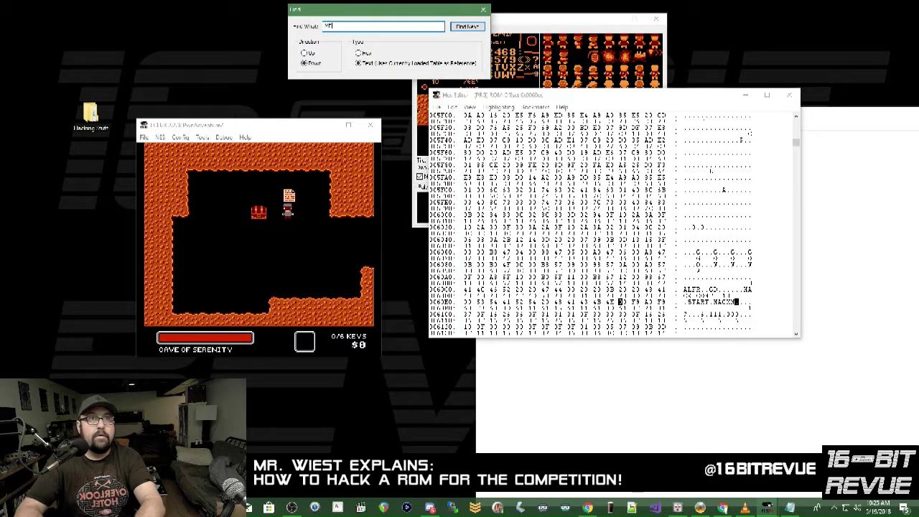
type("ET ME")
key("Return")
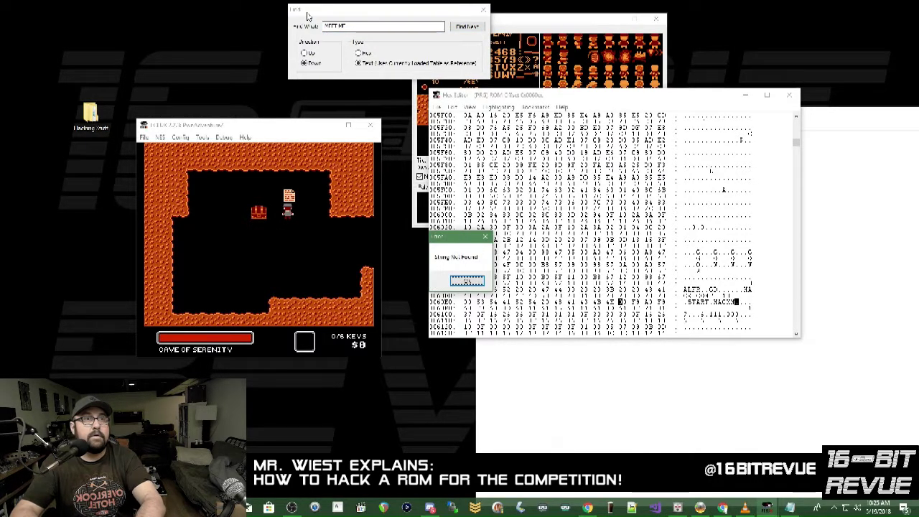
key("Return")
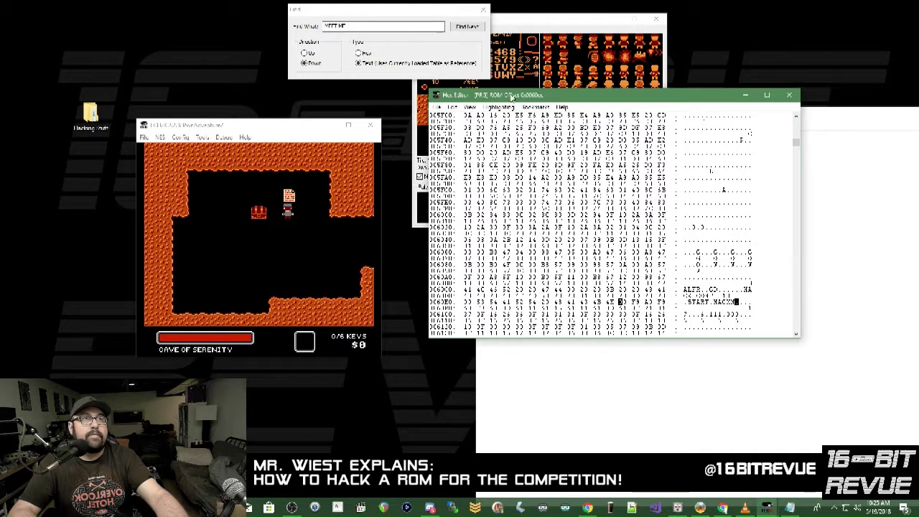
- Search the ROM for ZOMBIE and bring the note's full message into view in the Hex Editor
left_click_drag(382, 26, 166, 21)
type("FOR ME")
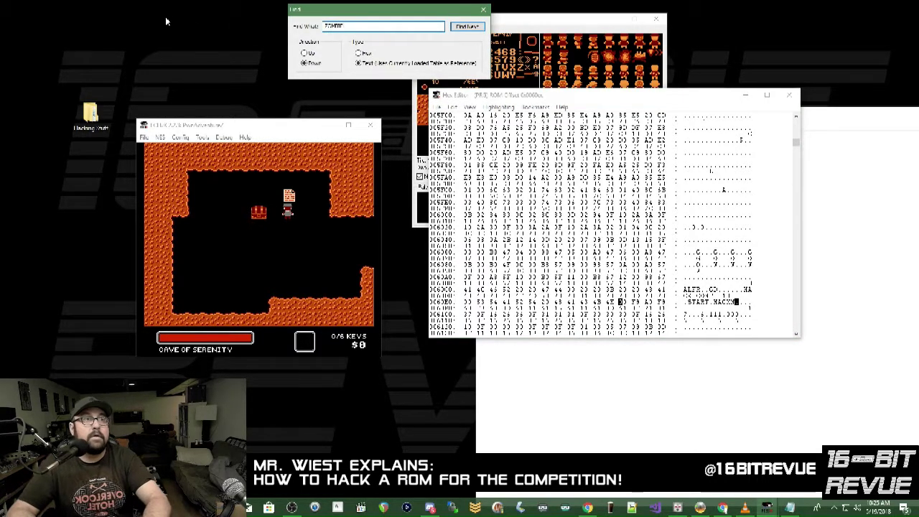
key("Return")
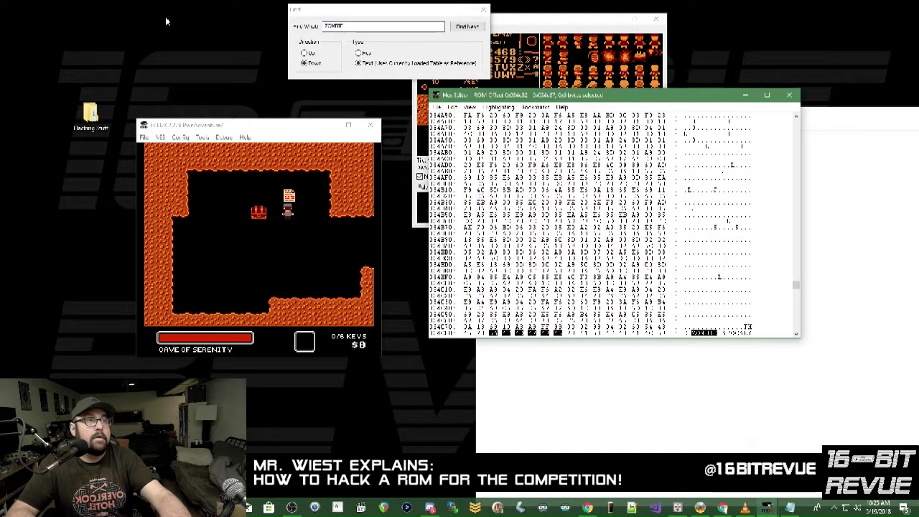
scroll(776, 316, "down", 4)
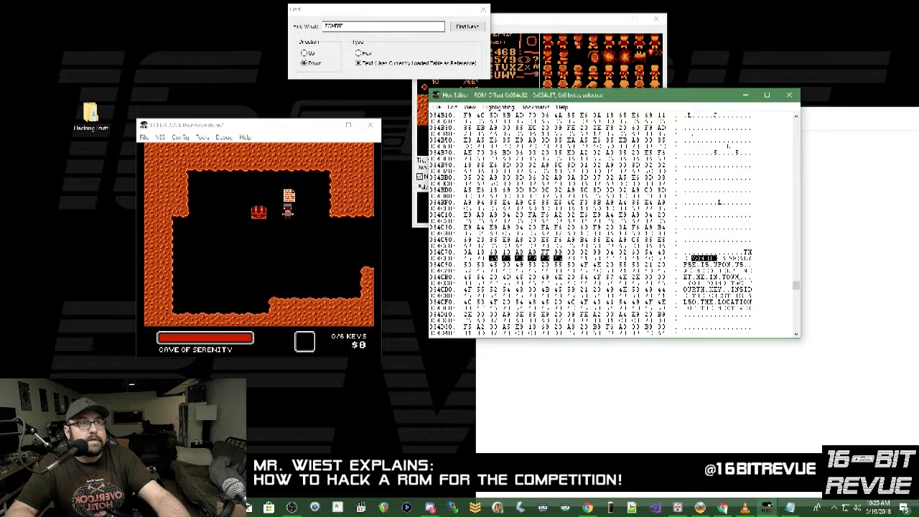
- Overwrite the note's opening text, from THE ZOMBIE onward, with THIS A ROM HACKING, using hex 20 for the spaces
left_click(739, 277)
left_click(747, 253)
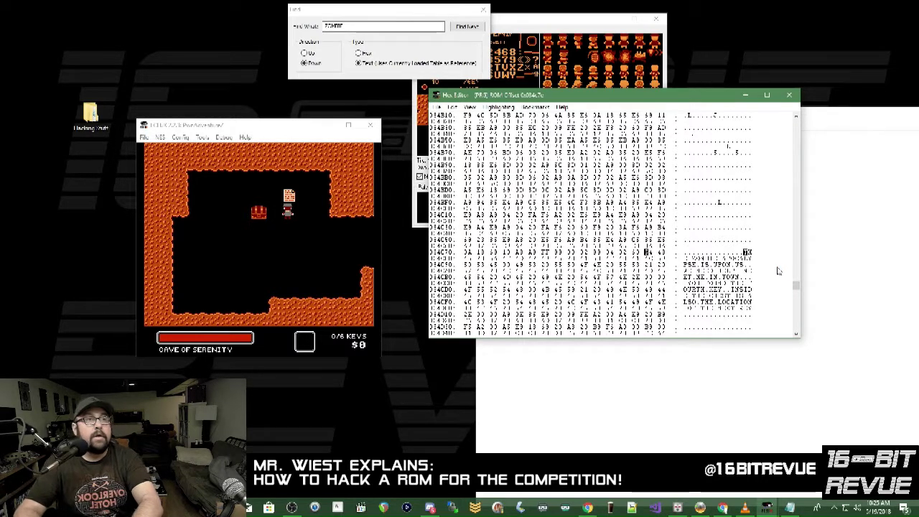
type("TH")
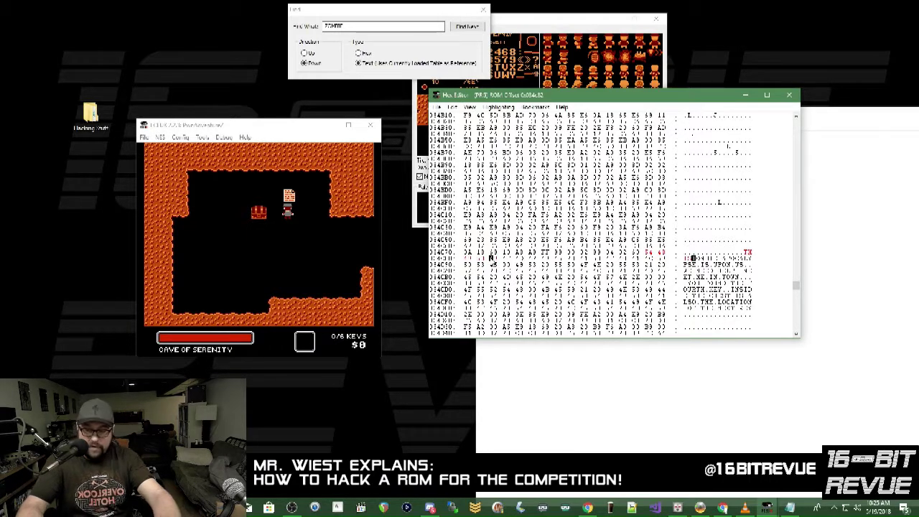
type("20")
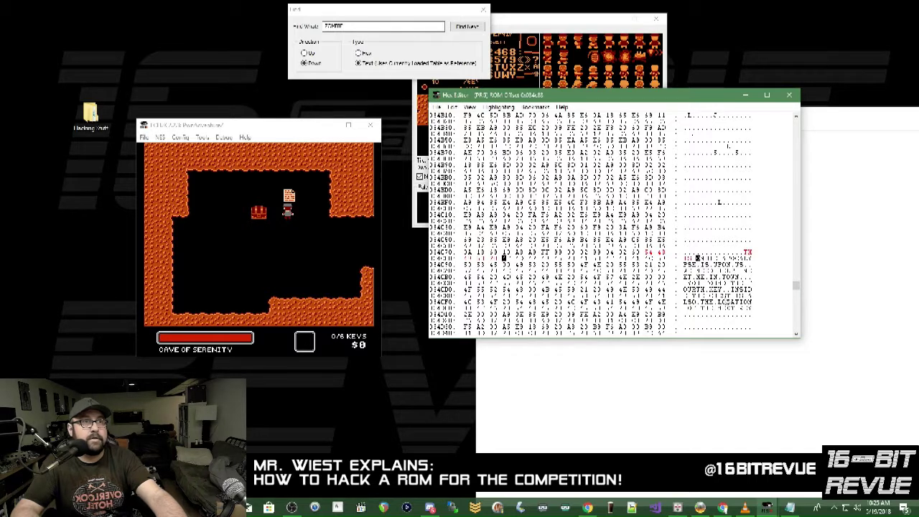
type("49")
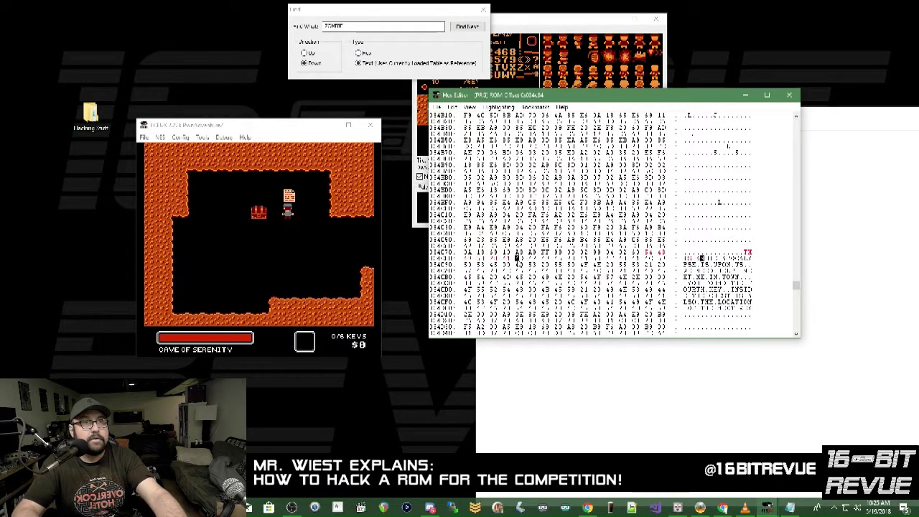
type("3")
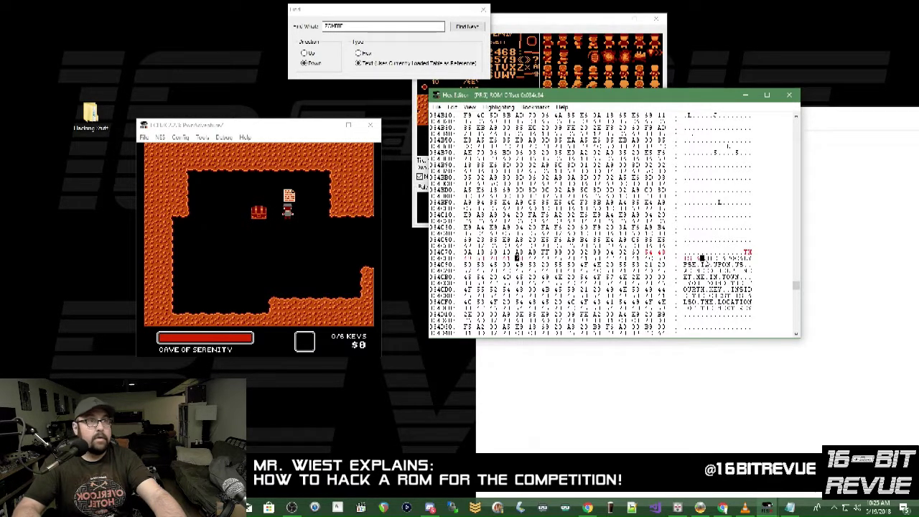
left_click(706, 258)
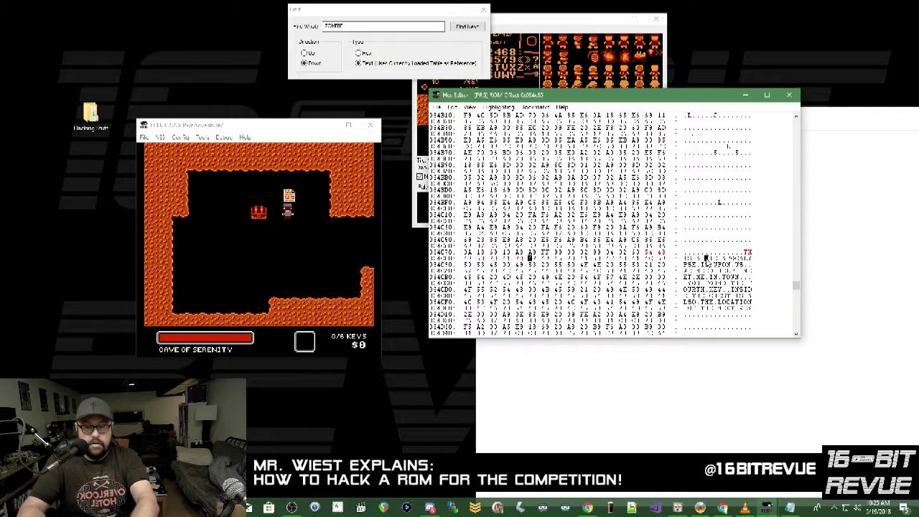
type("GON")
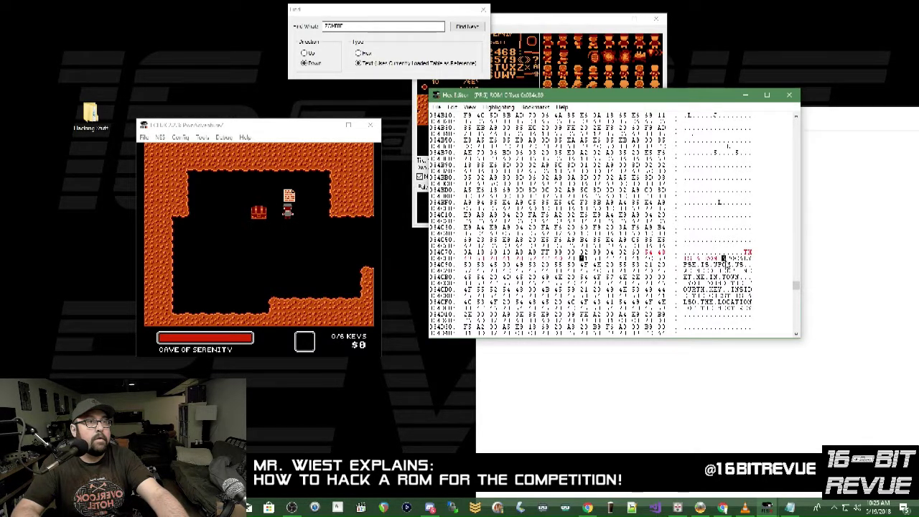
type(" HACK")
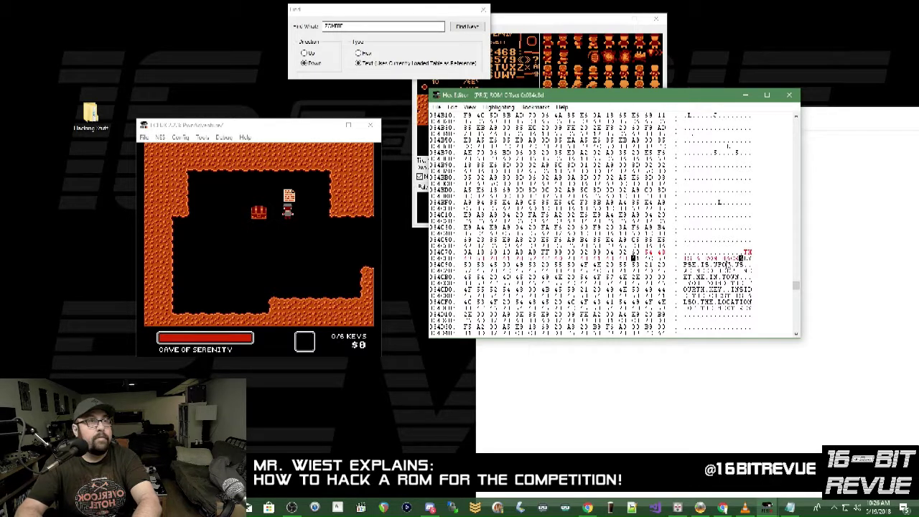
type("ING")
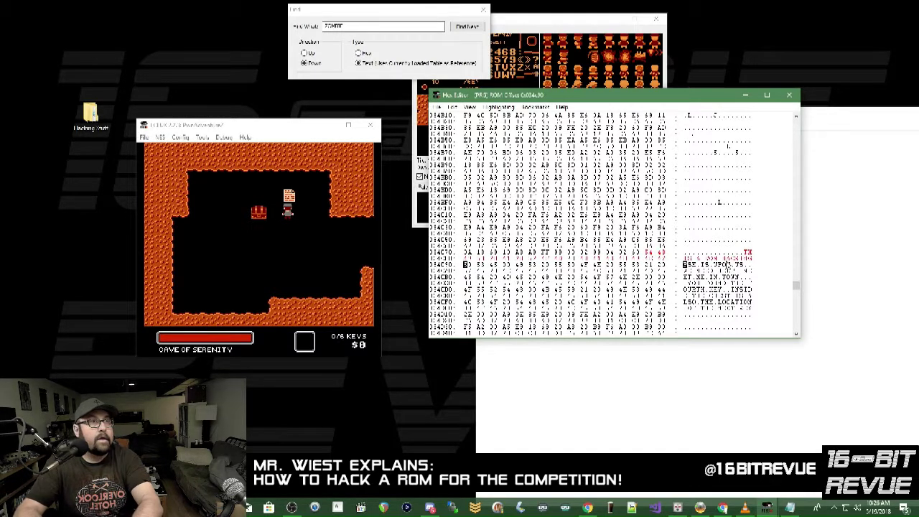
- Continue the note's replacement text with a space and TUTORIAL I HOPE, entering hex 20 for each space
type("THE")
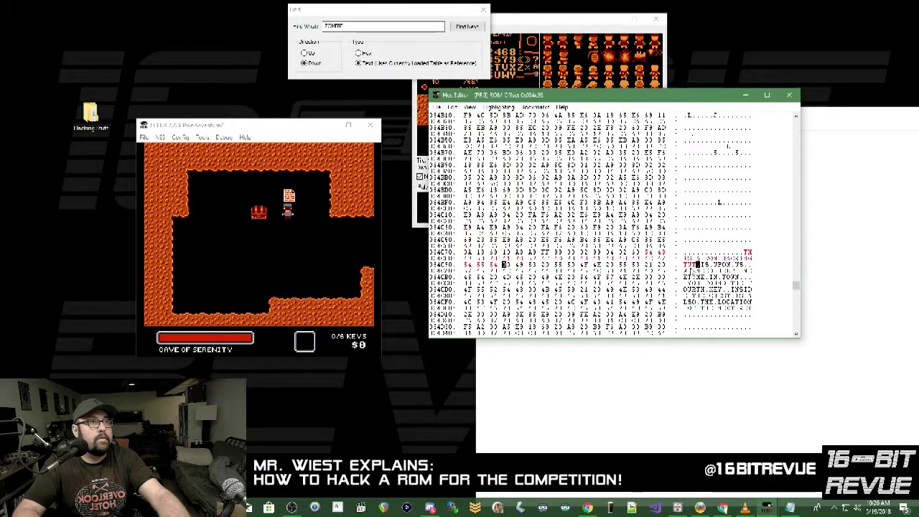
left_click(686, 267)
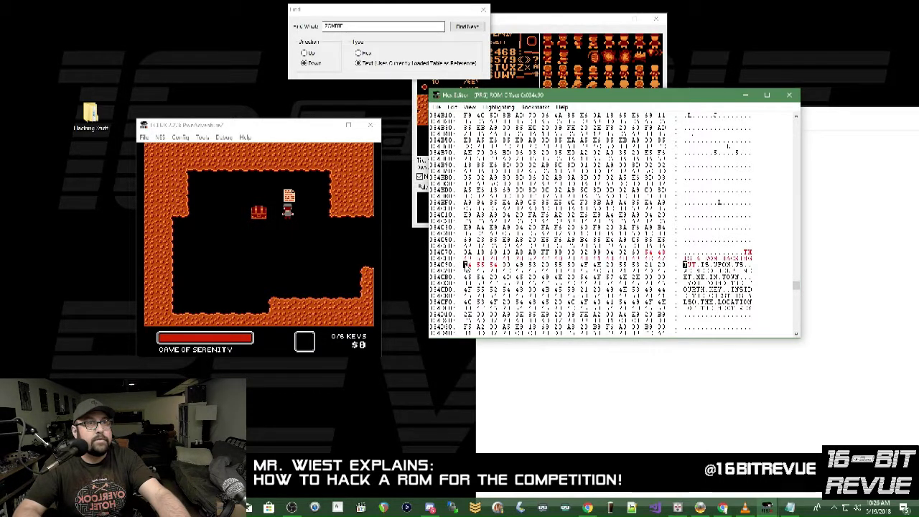
type("20")
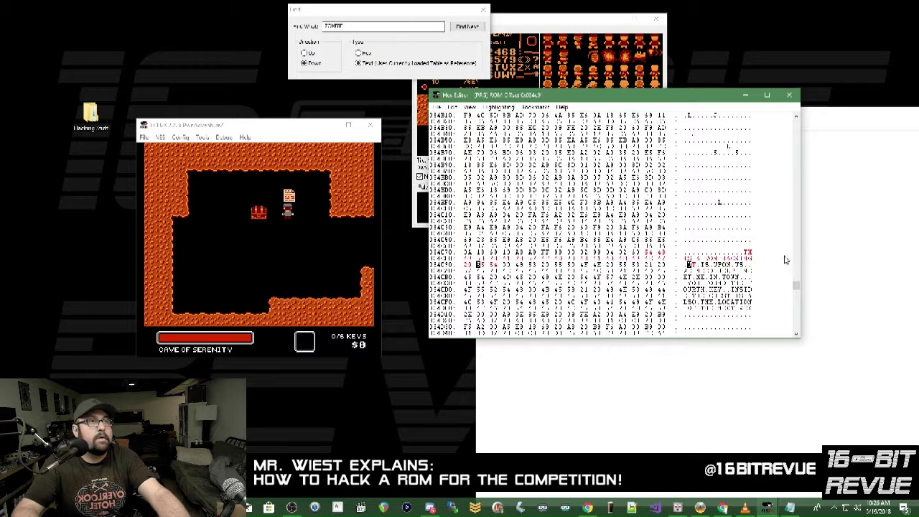
type("TUTORIAL")
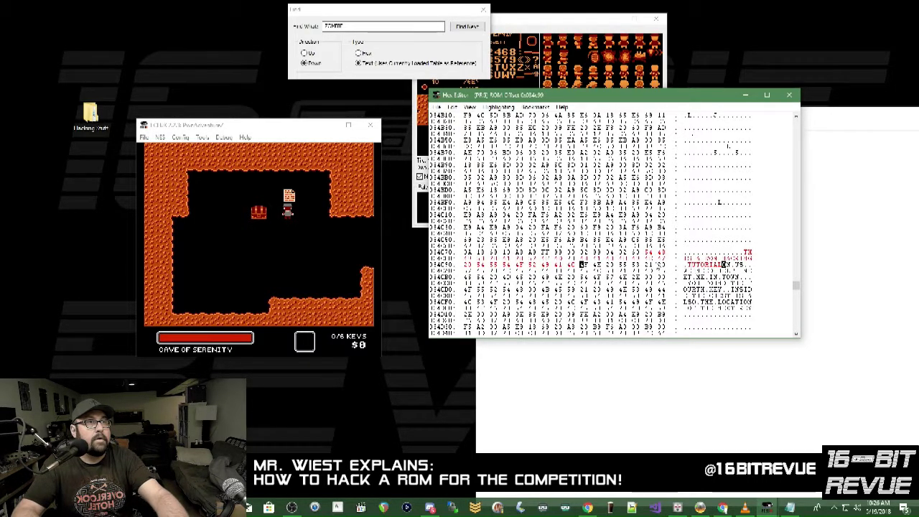
type("20")
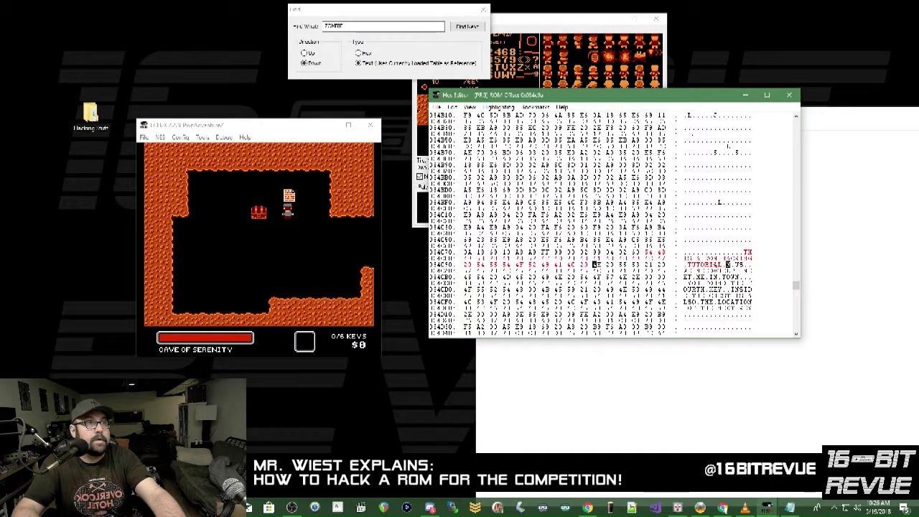
type("I")
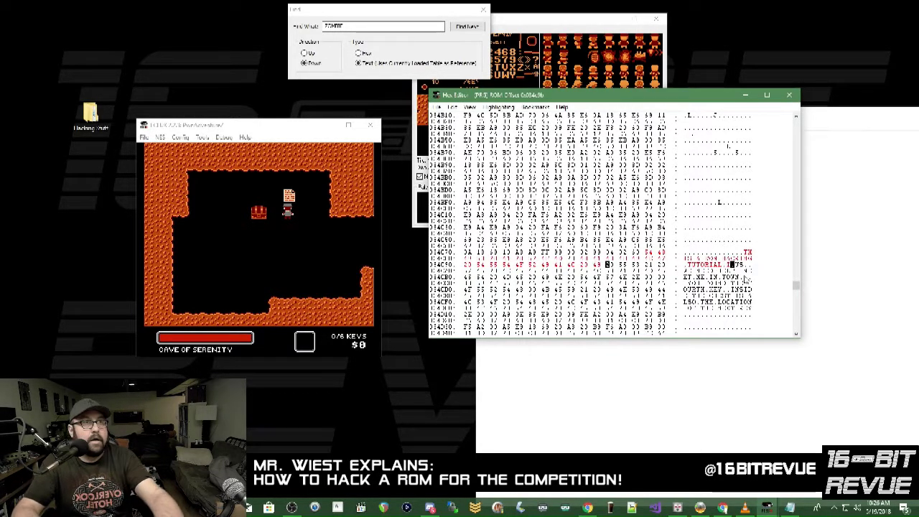
left_click(739, 266)
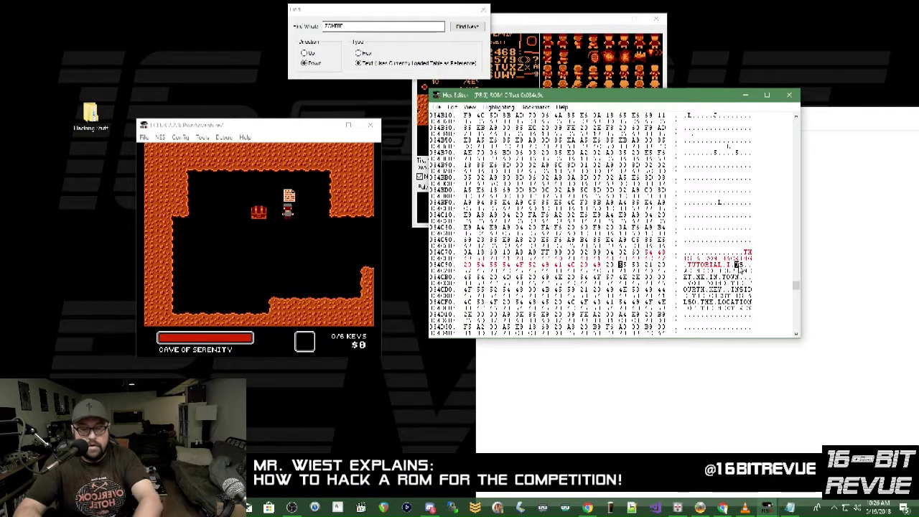
type("HOPE")
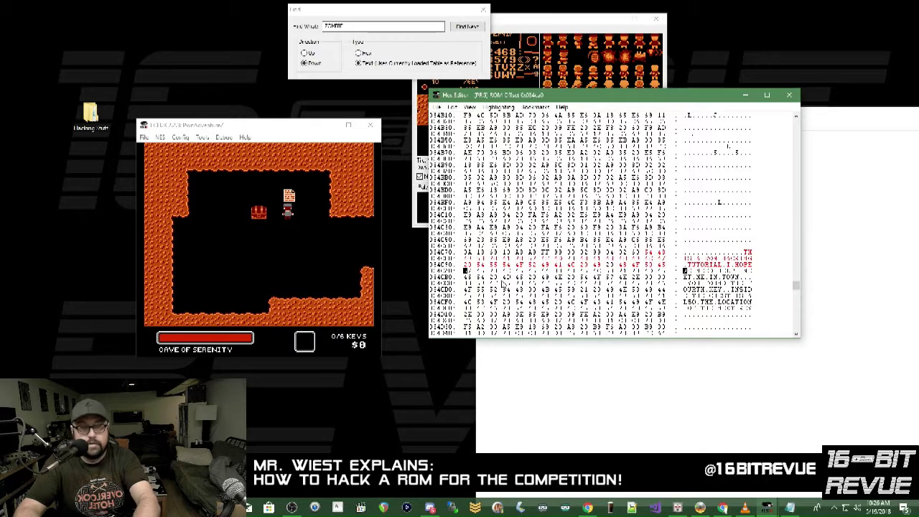
- Extend the note's replacement text after HOPE with IT WORKS, separating the words with hex 20 spaces
key("Right")
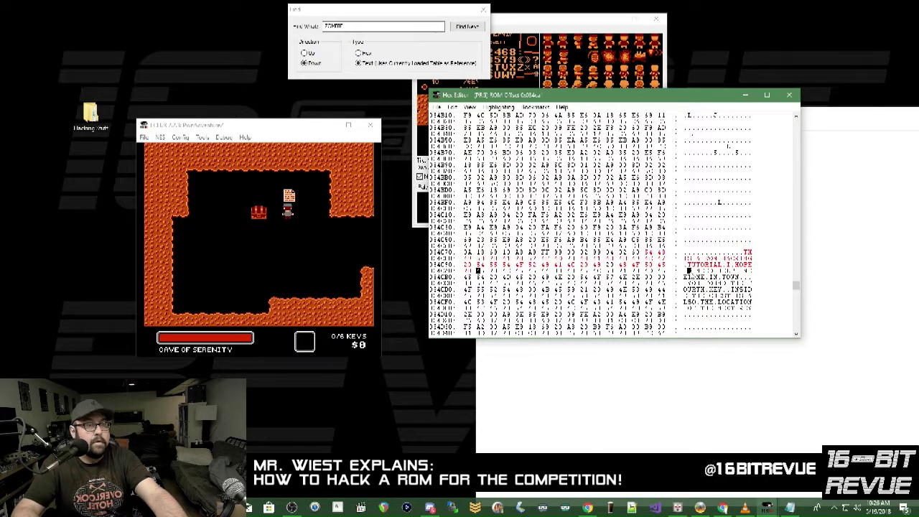
type("YO")
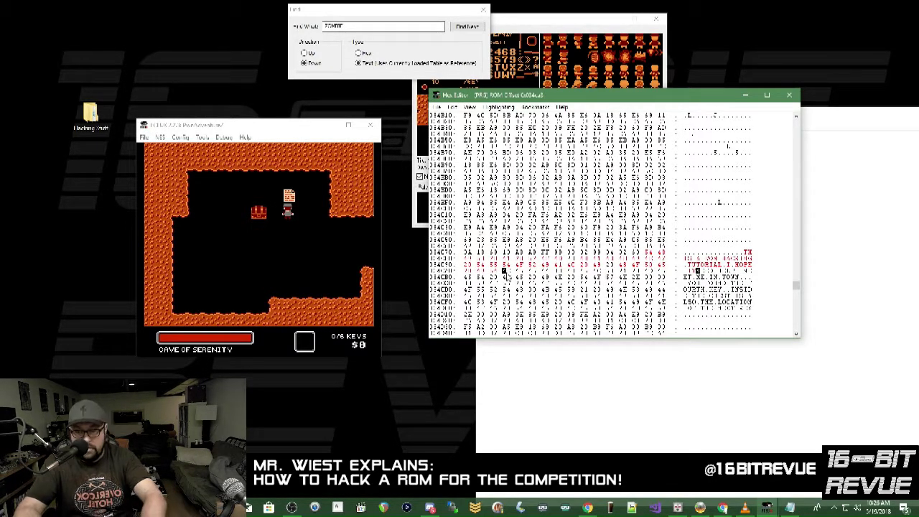
type("0")
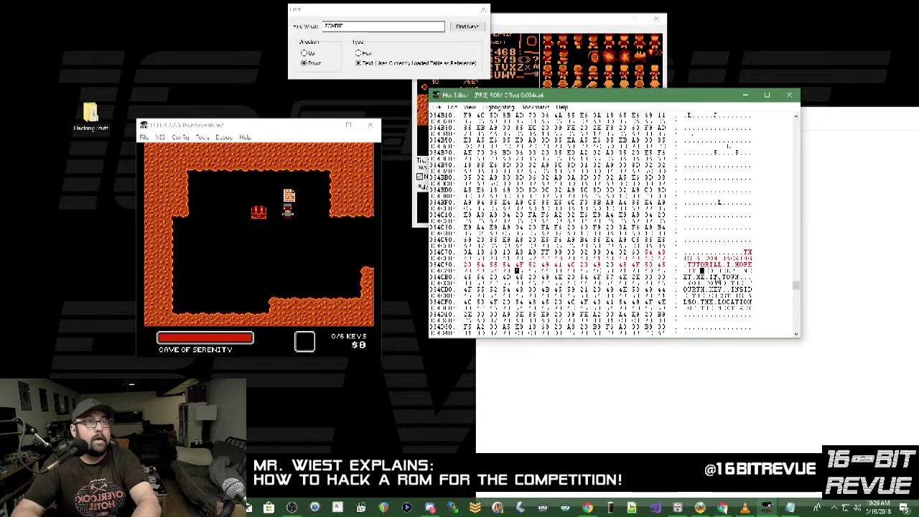
type("WORK")
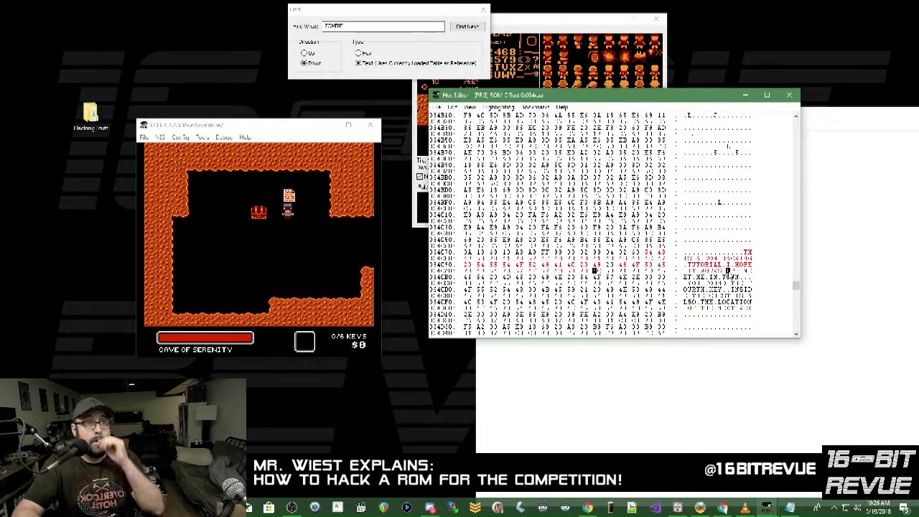
- Extend the note's replacement text after IT WORKS with BEST OF, entering hex 20 for the space between the words
type("FOR ")
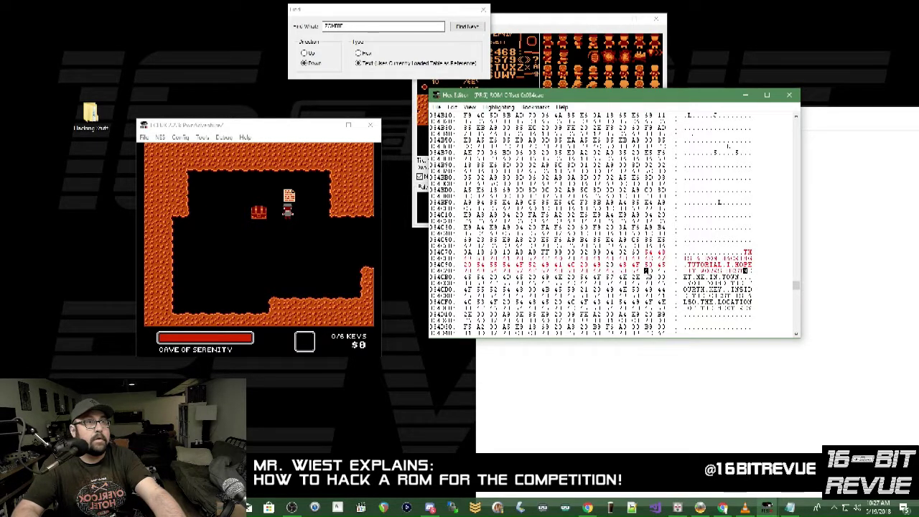
type("0")
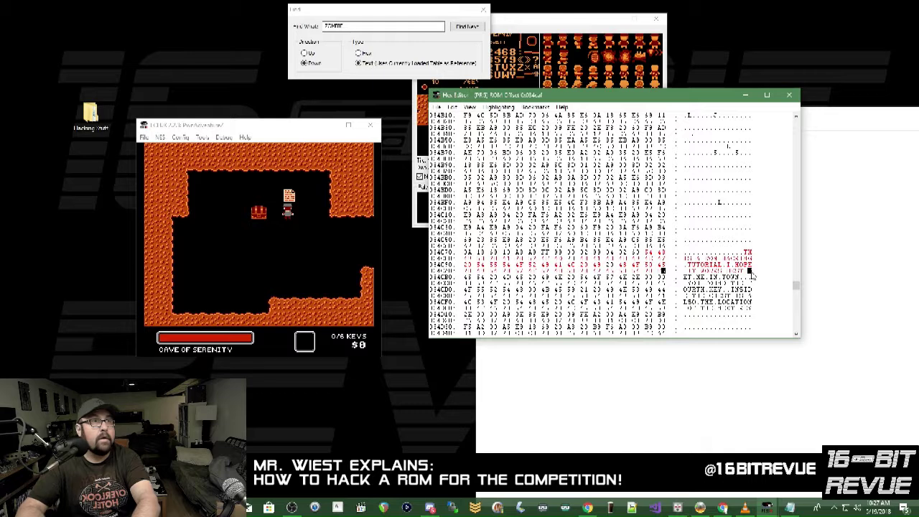
type("O")
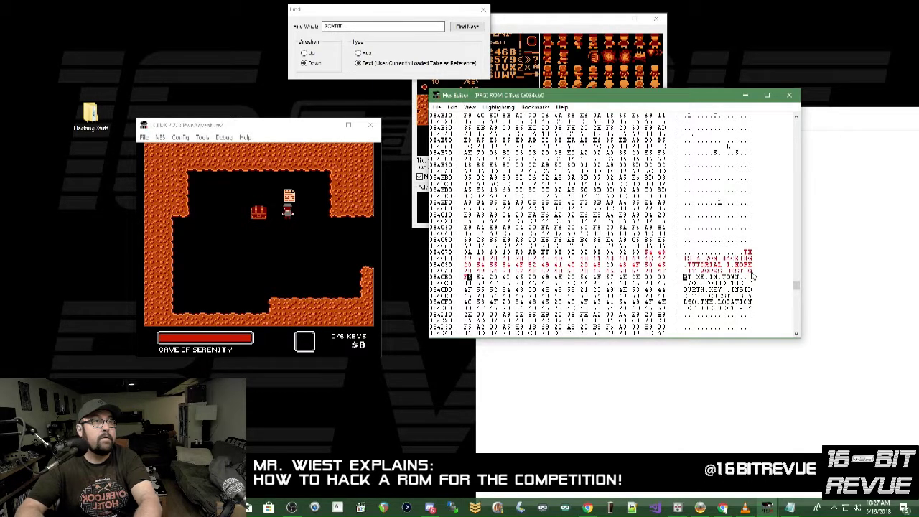
type("F")
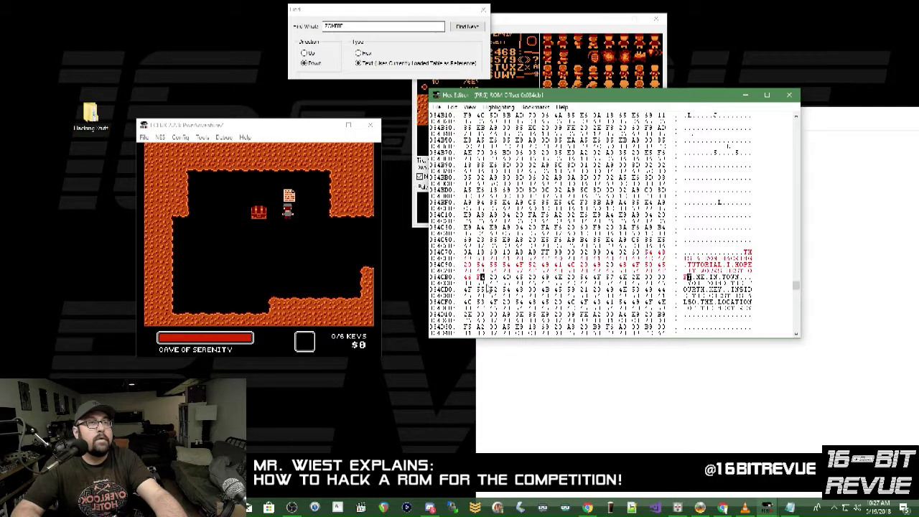
type("T")
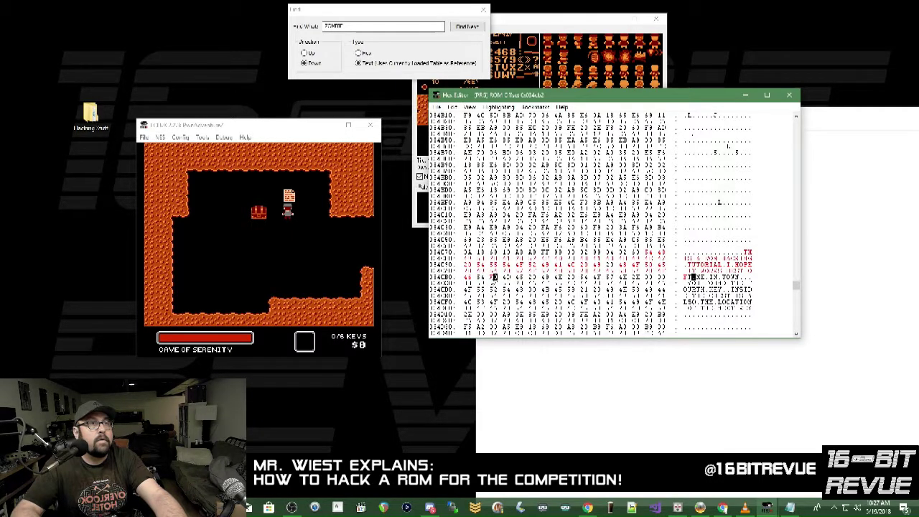
- Check the rewritten message byte by byte from the HACKING line through BEST OF, ending on the byte after OF
key("Left")
key("Left")
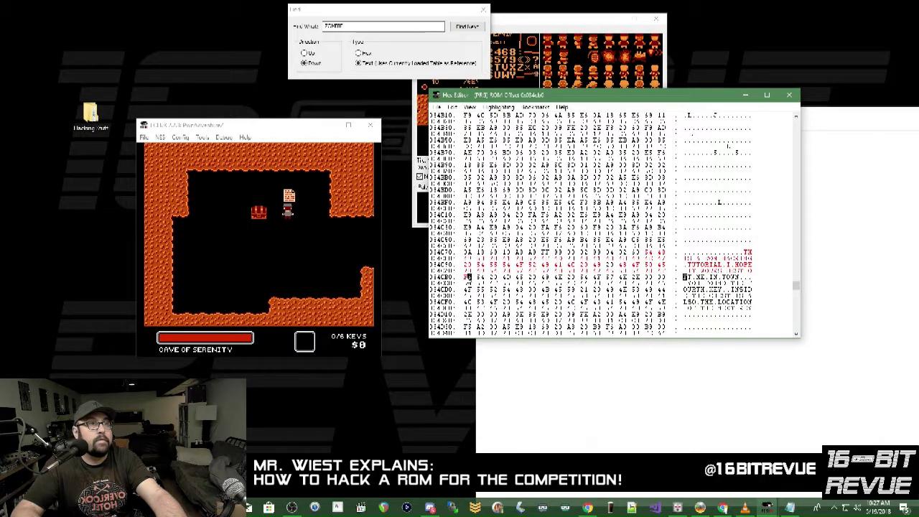
left_click(635, 273)
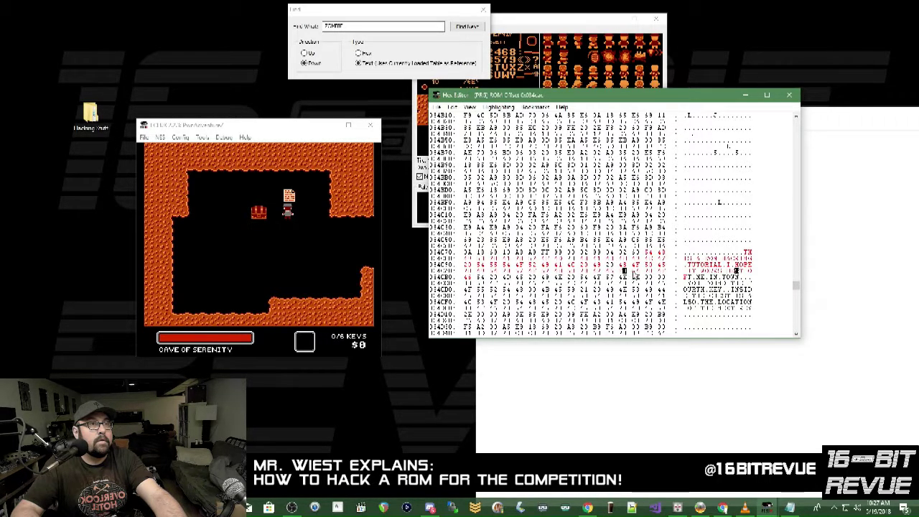
key("Up")
key("Up")
key("Up")
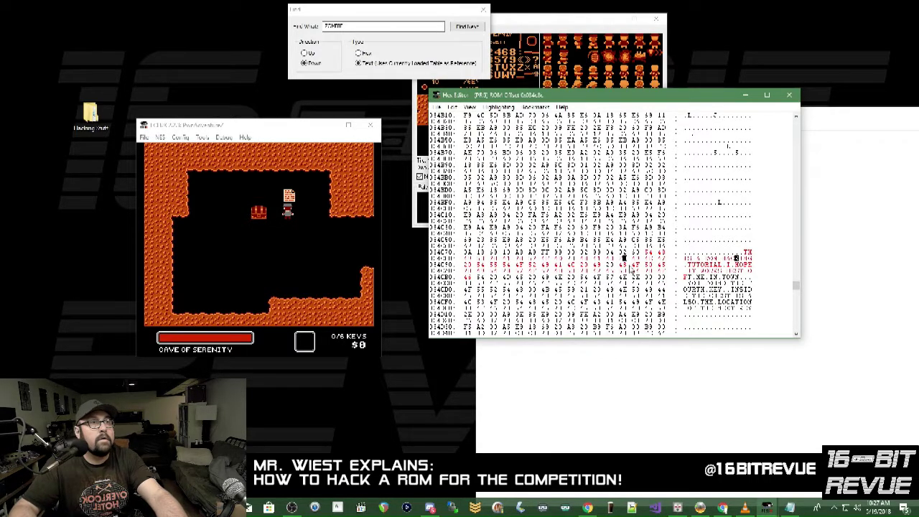
key("Left")
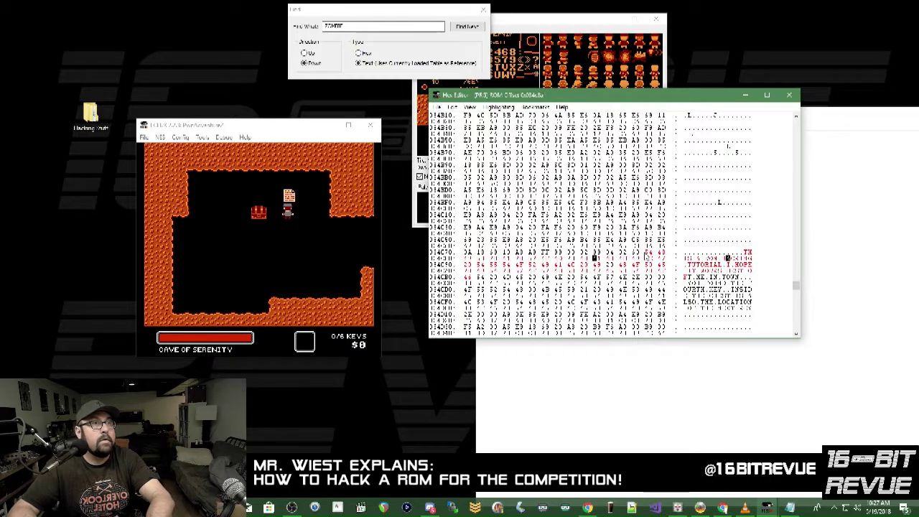
key("Right")
key("Right")
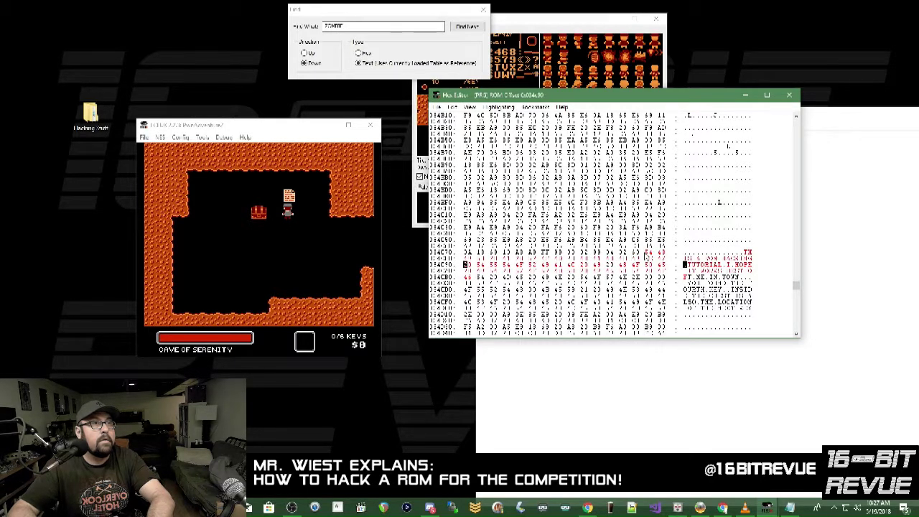
key("Right")
key("Right")
key("Right")
key("Right")
key("Right")
key("Right")
key("Right")
key("Right")
key("Right")
key("Right")
key("Right")
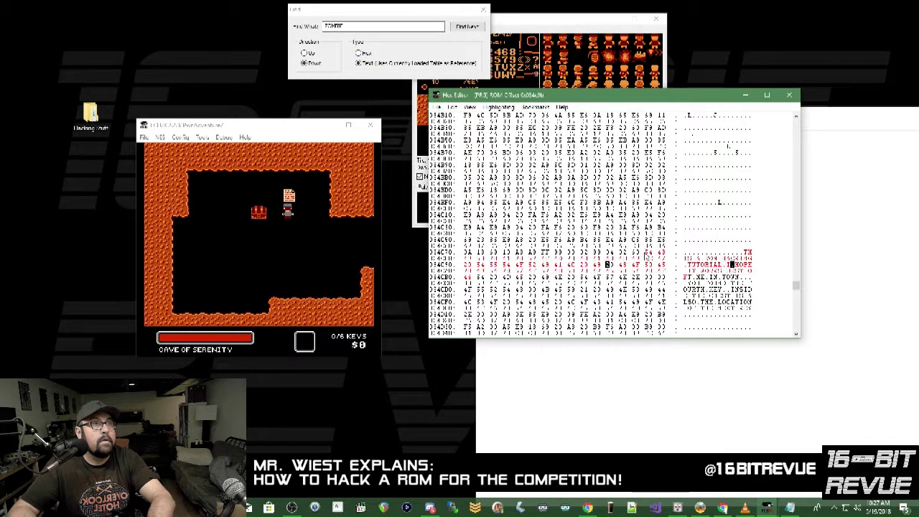
key("Right")
key("Right")
key("Right")
key("Right")
key("Right")
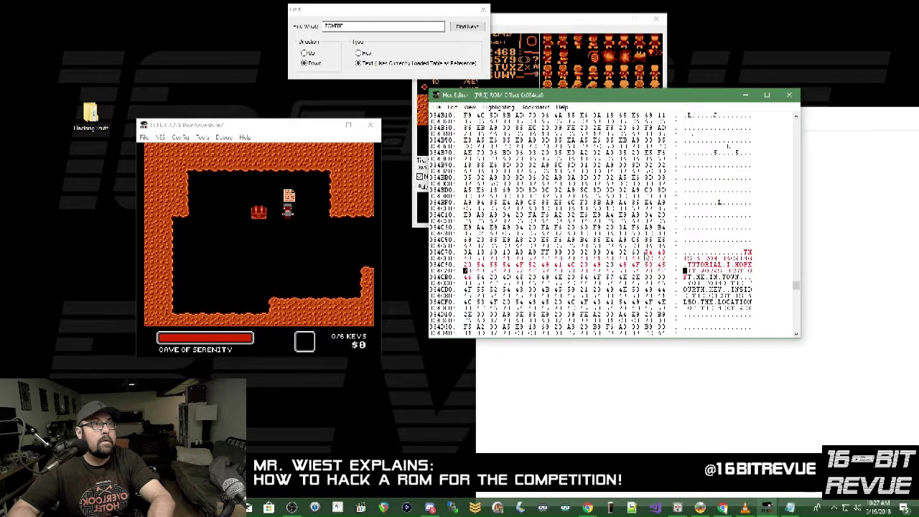
key("Right")
key("Right")
key("Right")
key("Right")
key("Right")
key("Right")
key("Right")
key("Right")
key("Right")
key("Right")
key("Right")
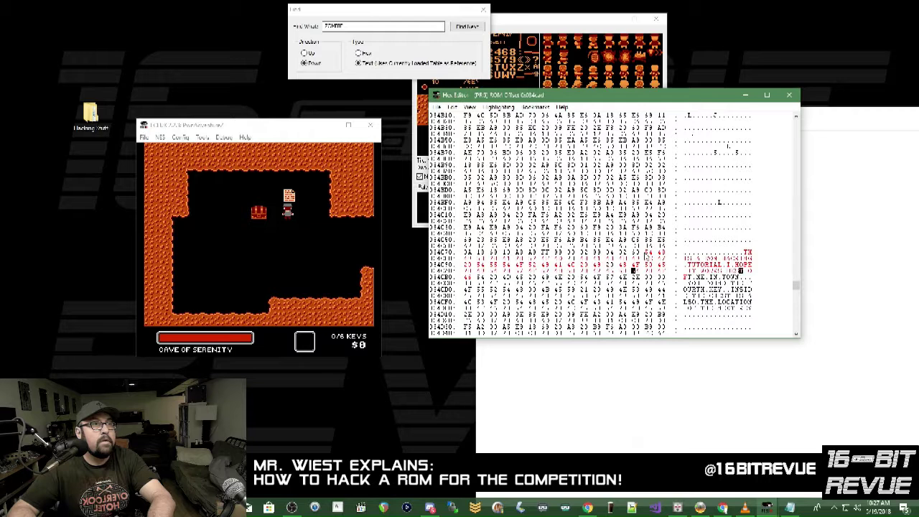
key("Right")
key("Right")
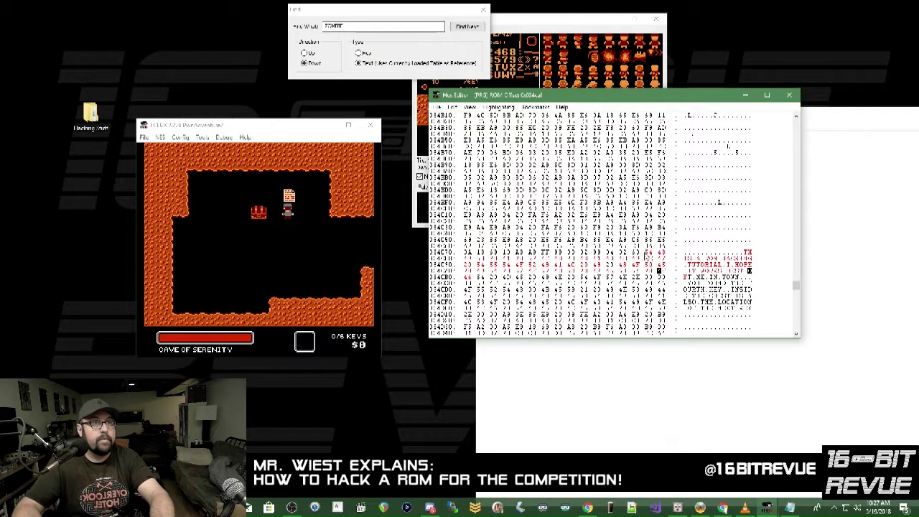
key("Right")
key("Right")
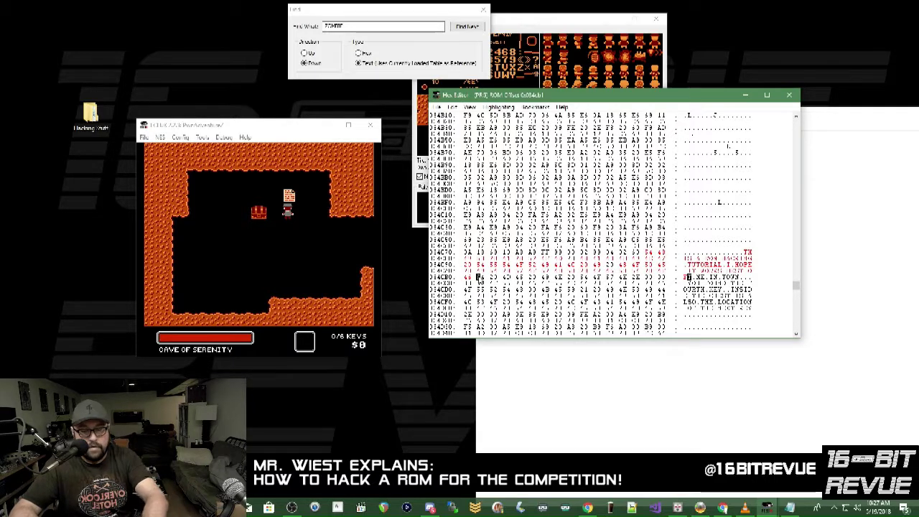
- Finish the note's replacement text after OF with LUCK TO YOU, entering hex 20 for each space
type("20")
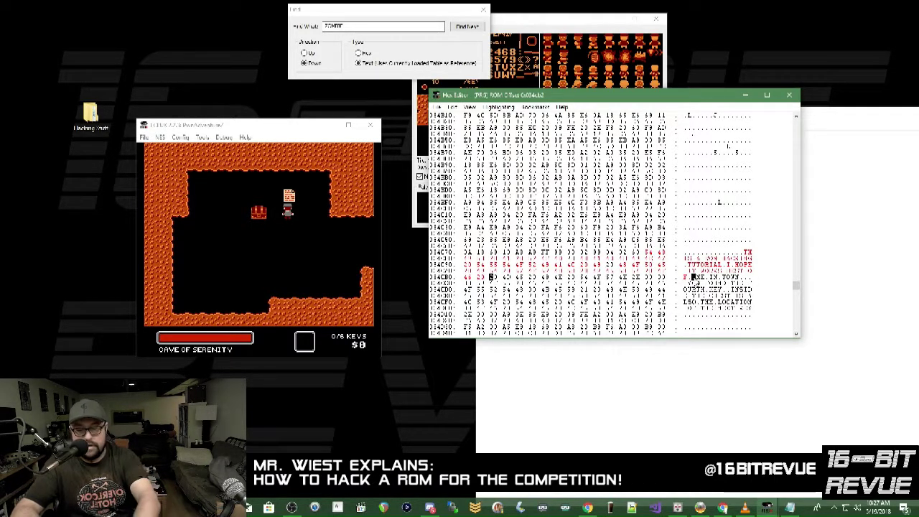
type("LOCA")
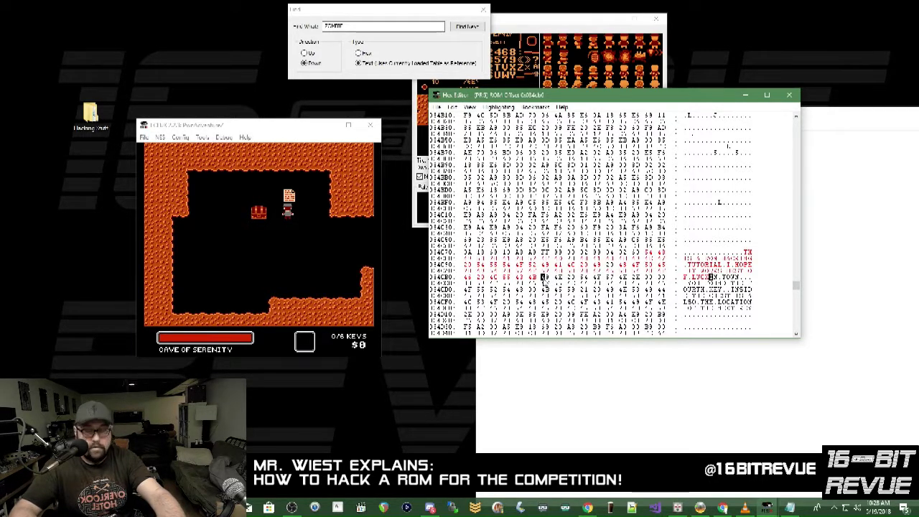
type("20")
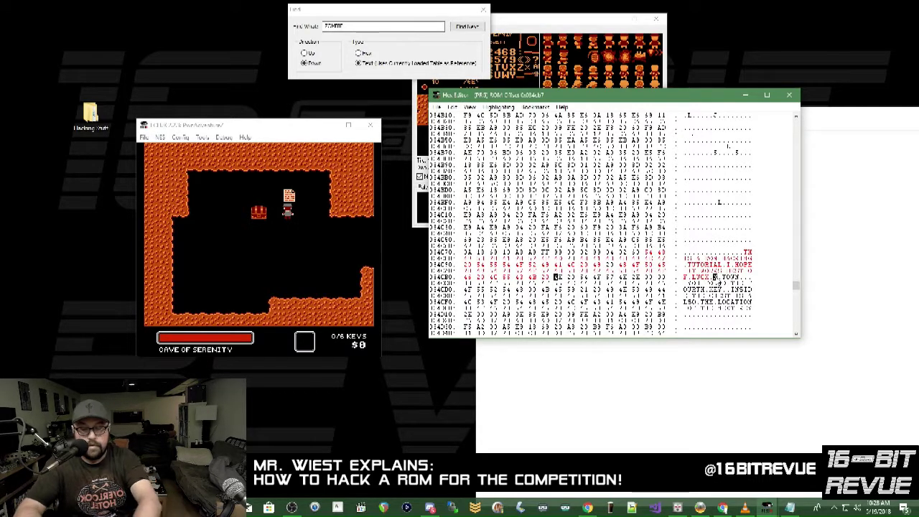
type("TO")
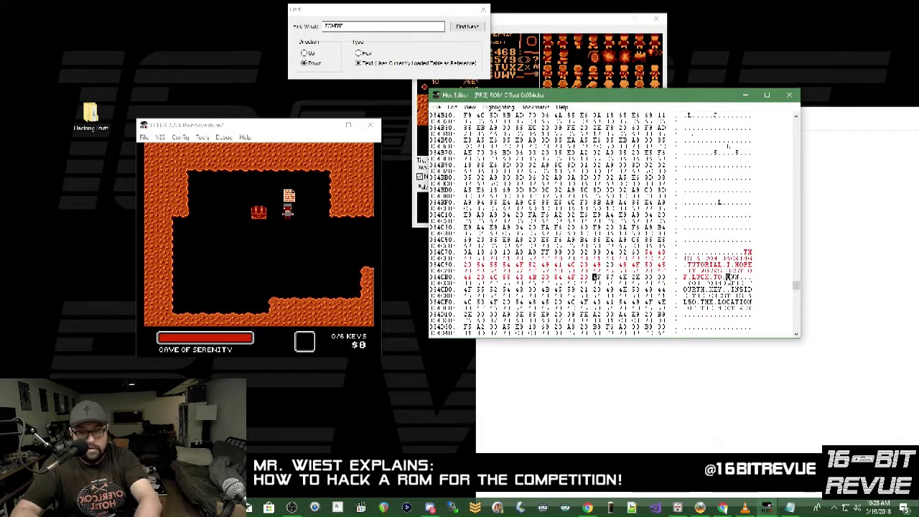
type(" YOU")
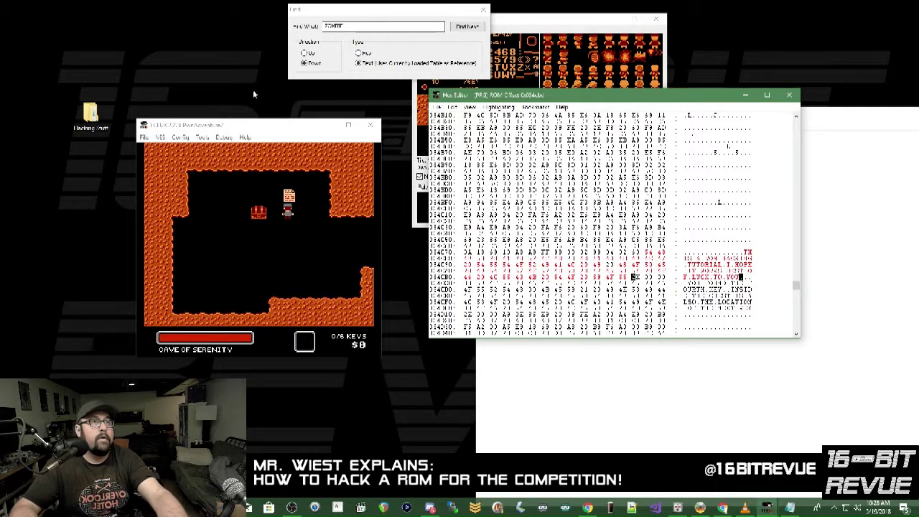
- Save the edited bytes to the ROM file from the Hex Editor
left_click(438, 107)
left_click(458, 125)
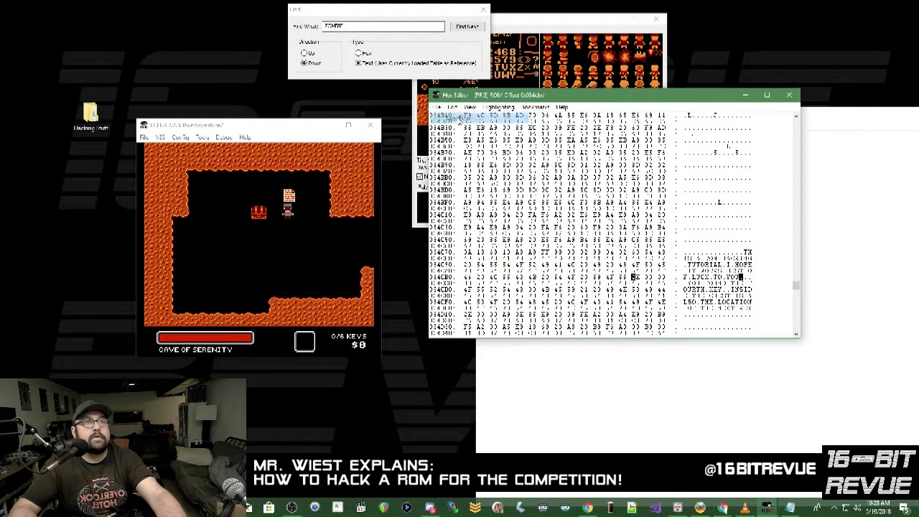
left_click(438, 107)
left_click(450, 118)
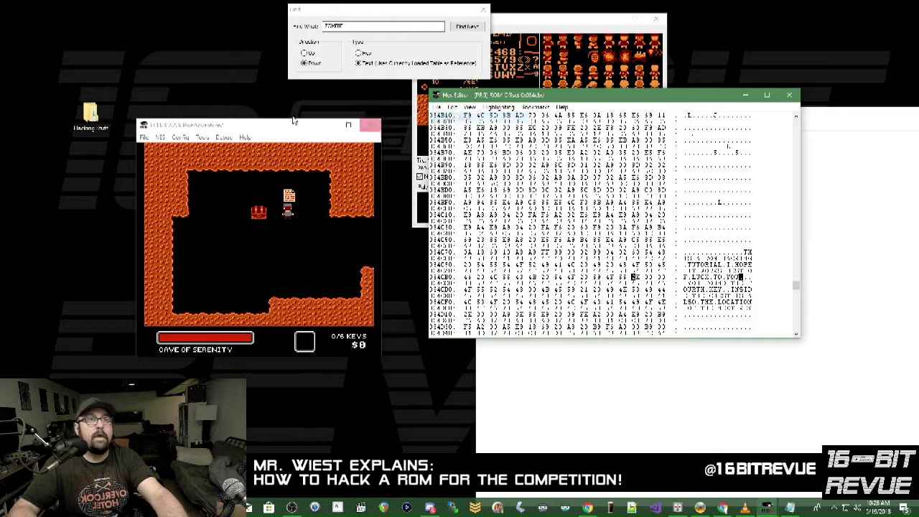
- Reset the emulated game to its title screen and reposition the game window on the desktop
left_click(267, 122)
left_click(144, 137)
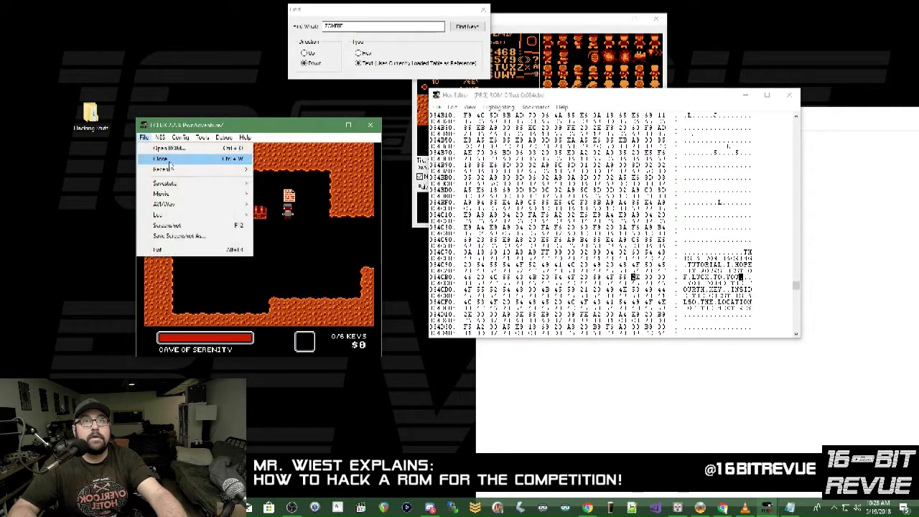
mouse_move(180, 173)
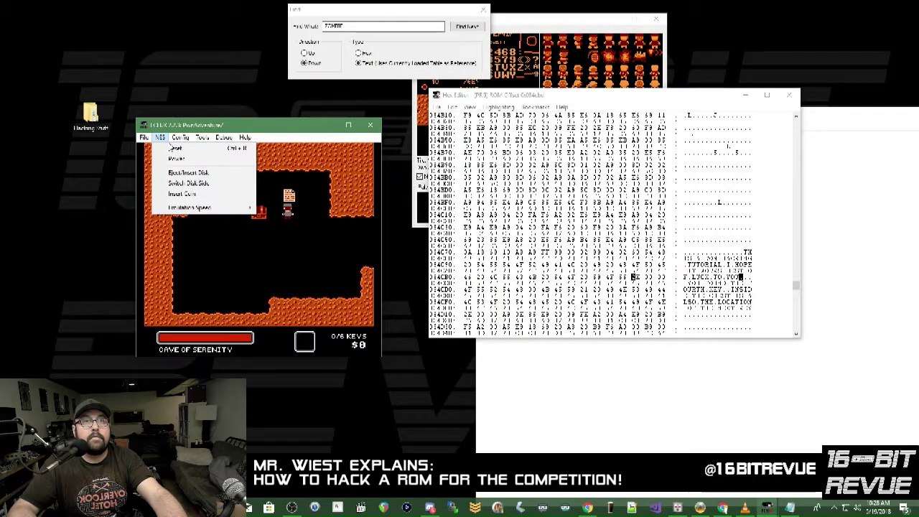
left_click(172, 148)
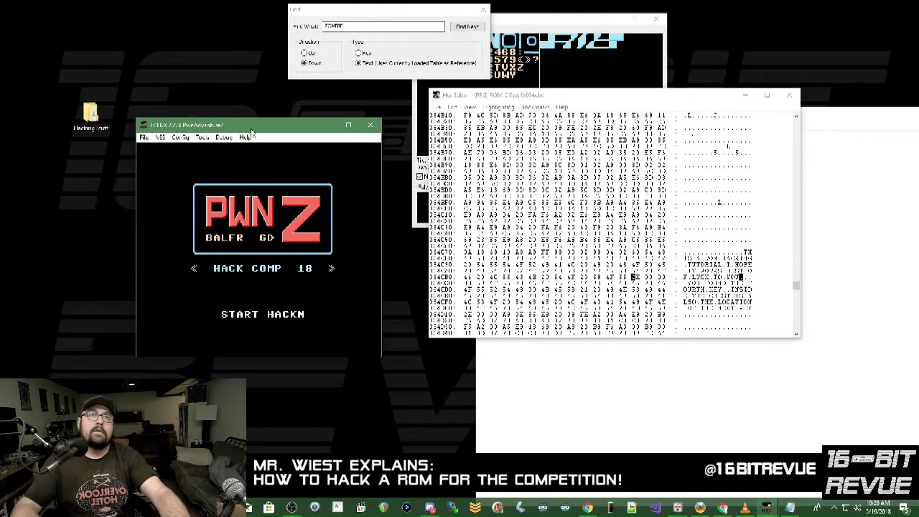
left_click_drag(188, 125, 186, 149)
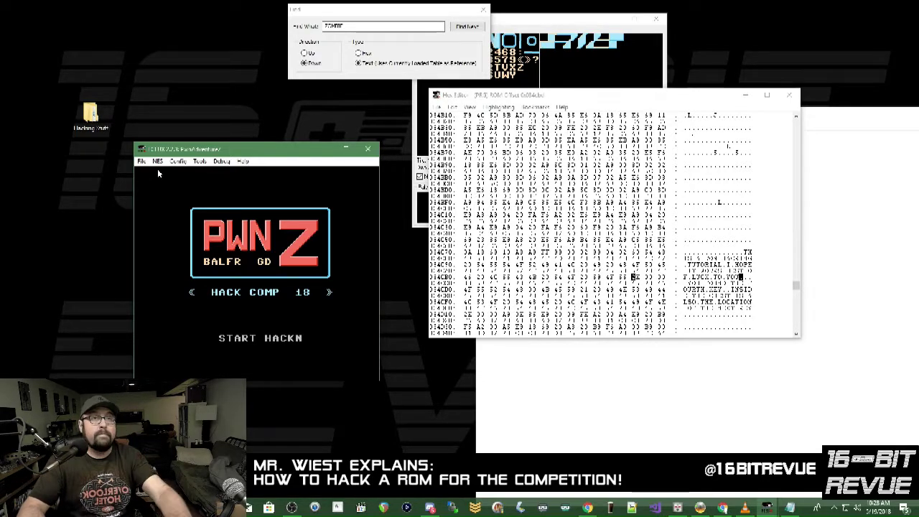
left_click_drag(255, 152, 257, 118)
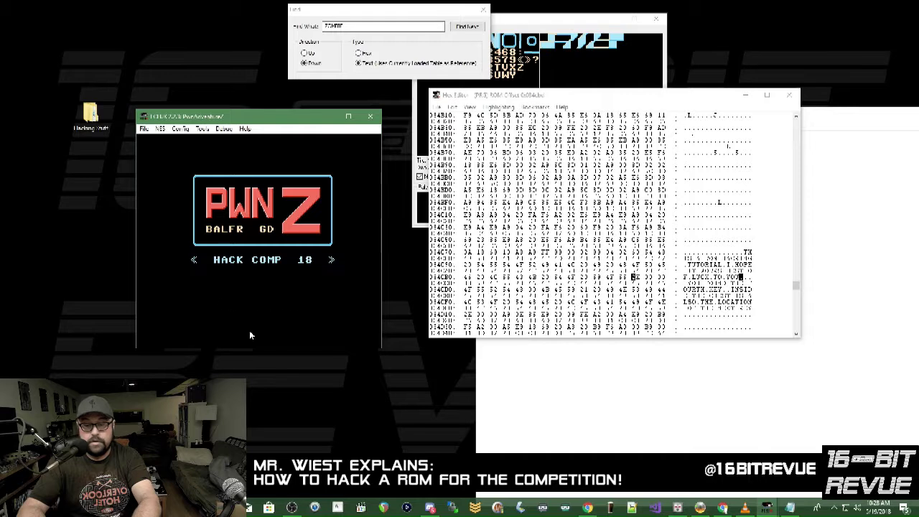
key("Return")
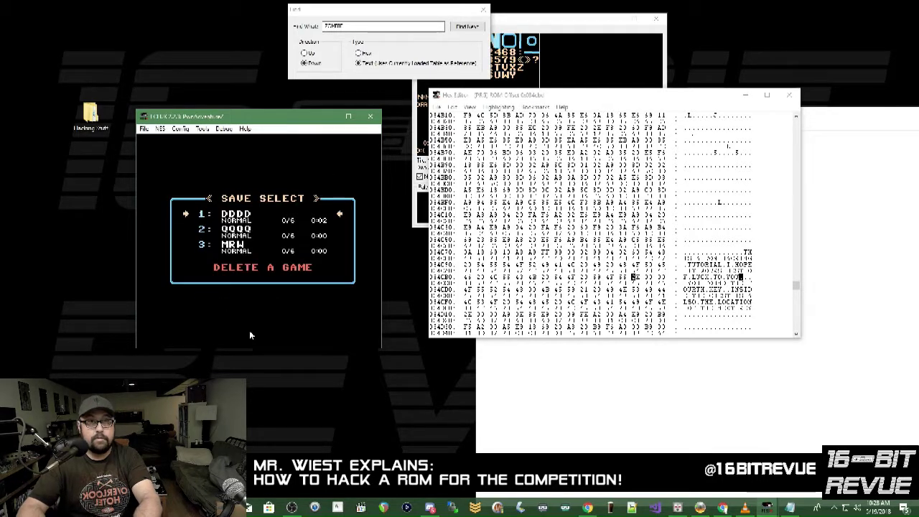
key("Return")
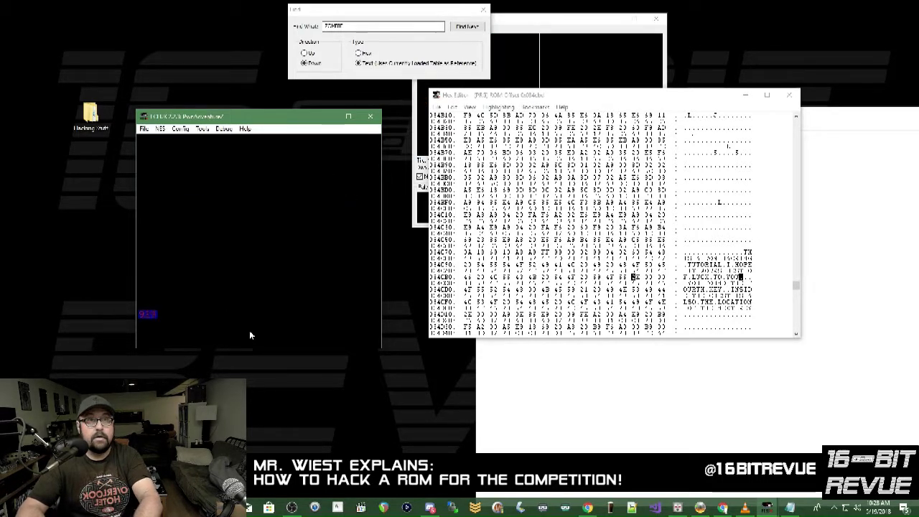
key("Left")
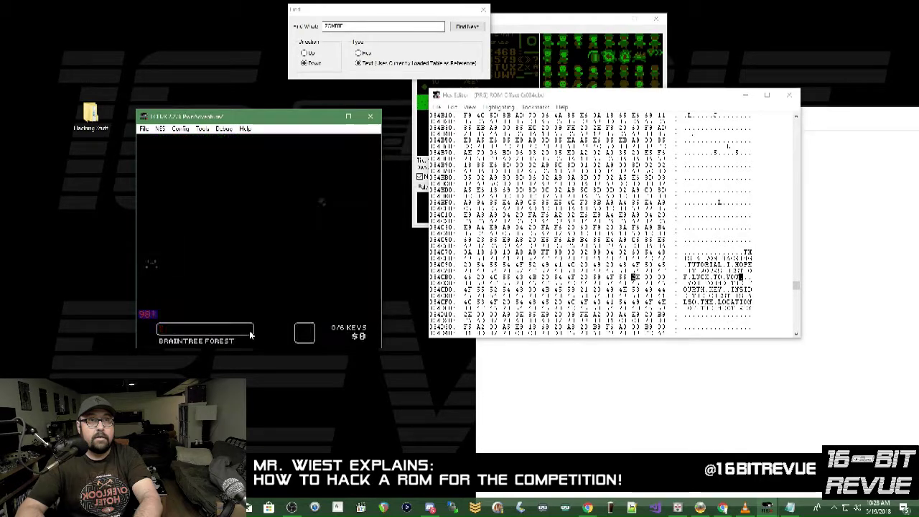
left_click(160, 128)
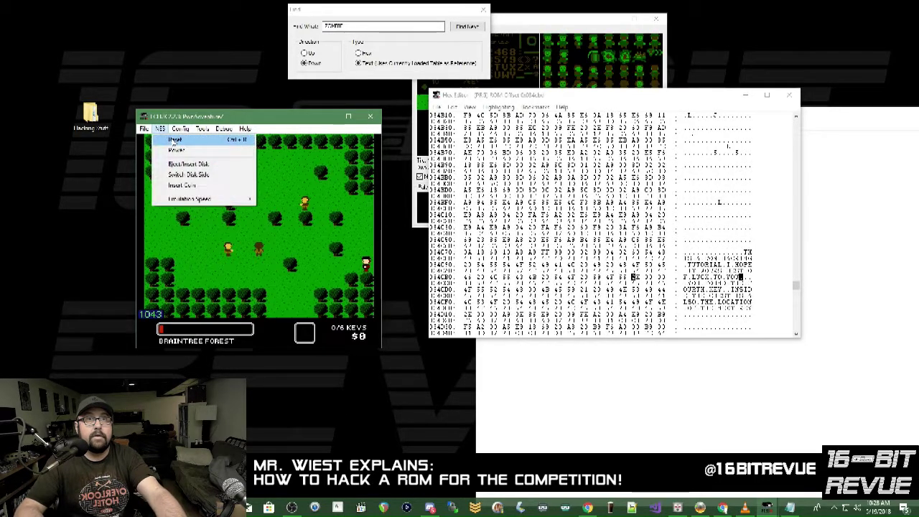
left_click(176, 138)
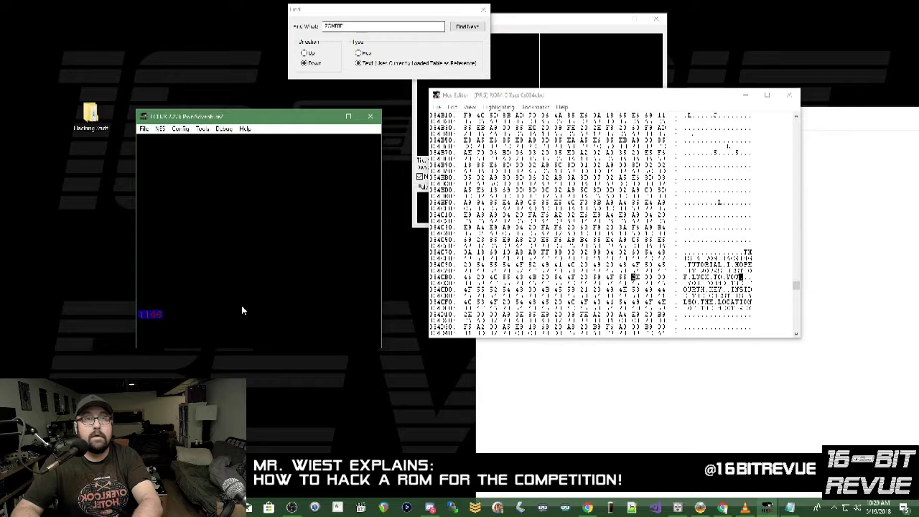
- Start the game from the title screen and load the third save slot
key("Return")
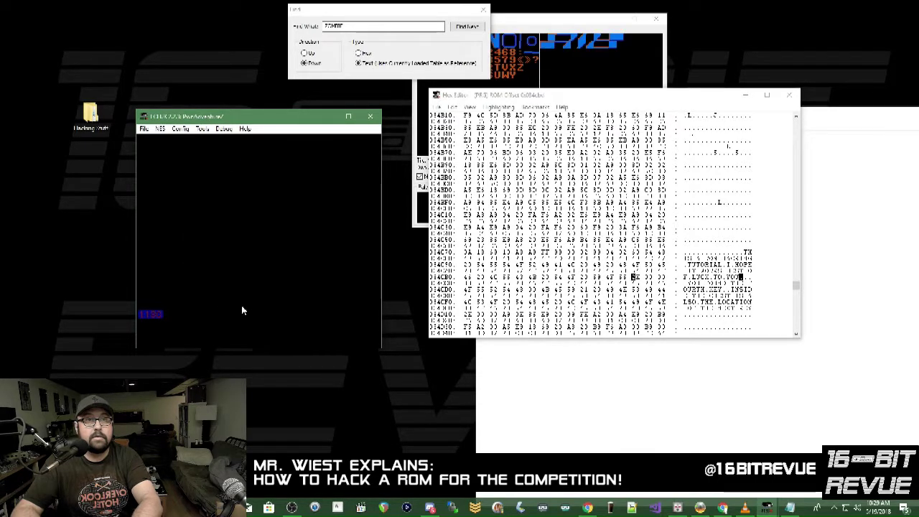
key("Down")
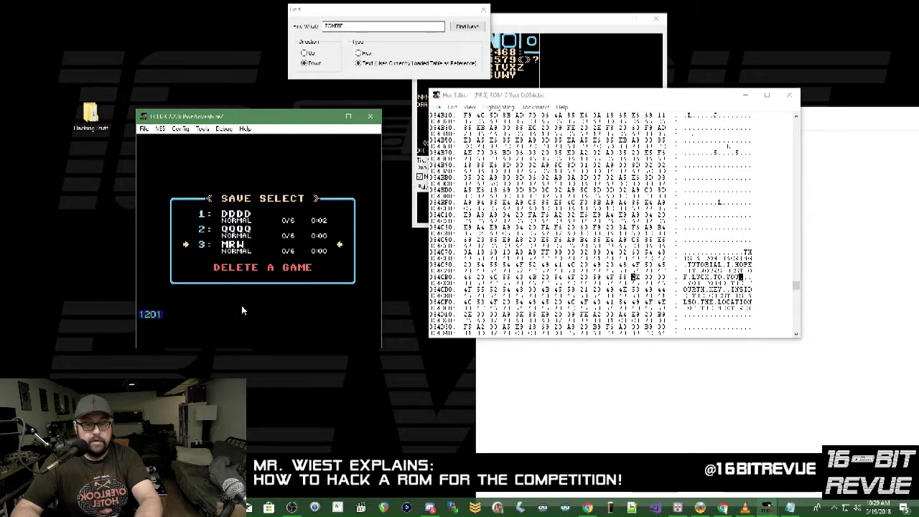
key("Return")
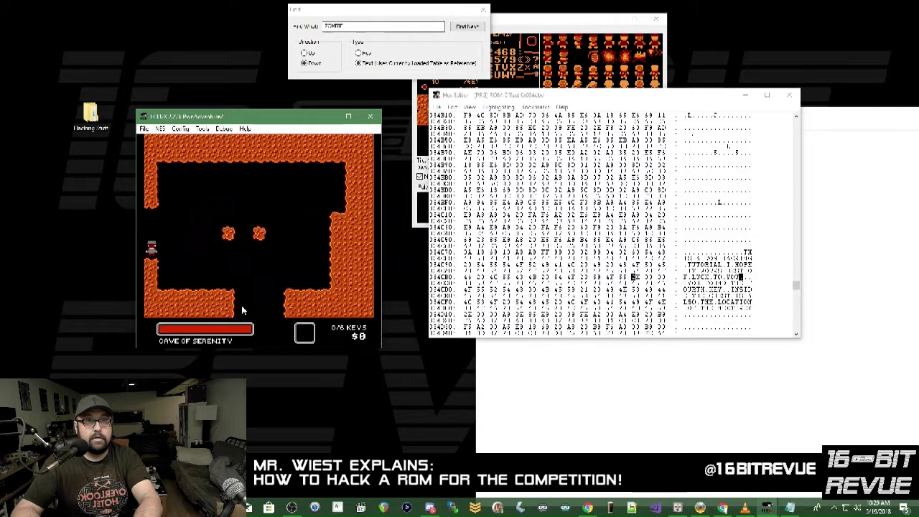
- Walk the character into the chest room of the Cave of Serenity and read the note's message
key("Left")
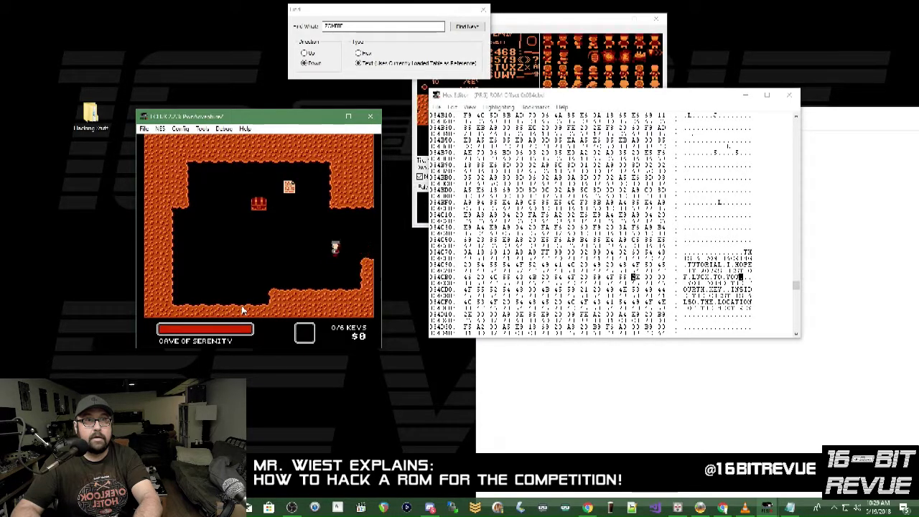
key("Left")
key("Up")
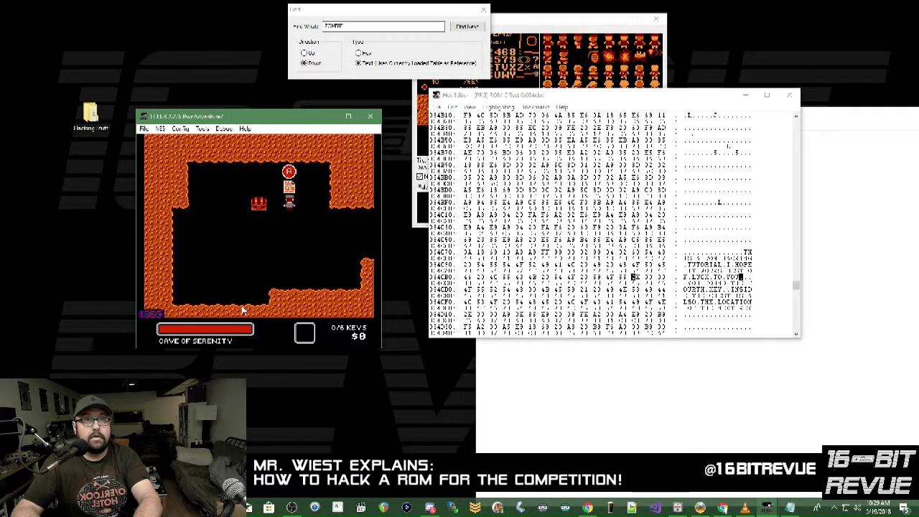
key("z")
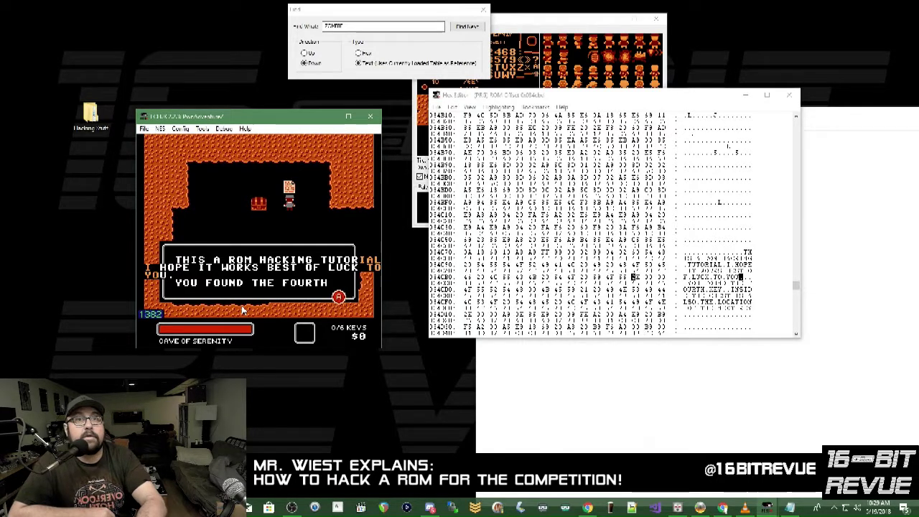